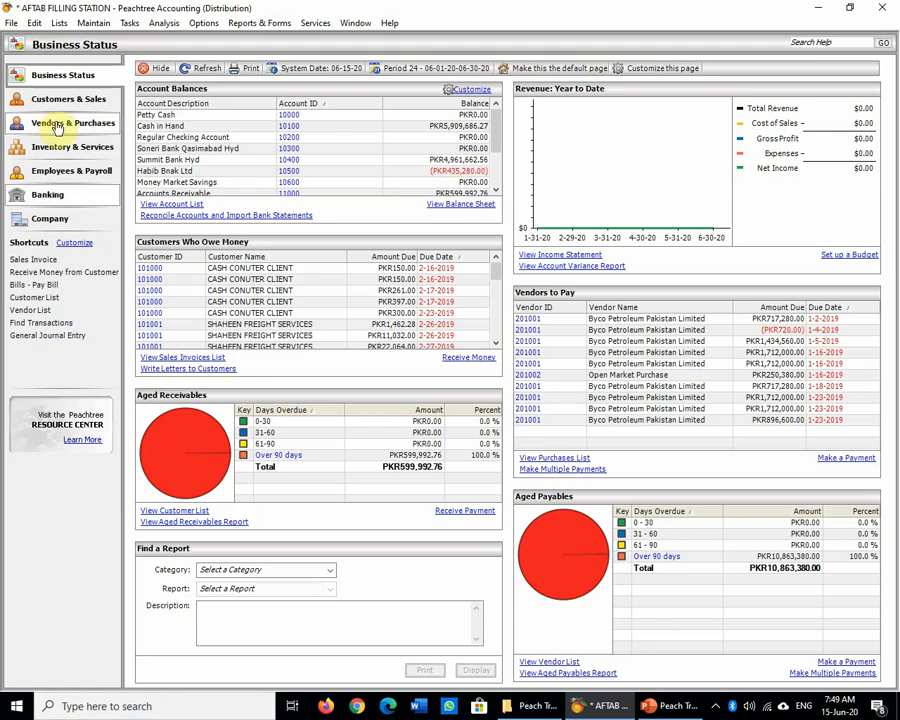
# Open the company's chart of accounts for viewing and editing, and enlarge the account list to full screen
pyautogui.click(66, 217)
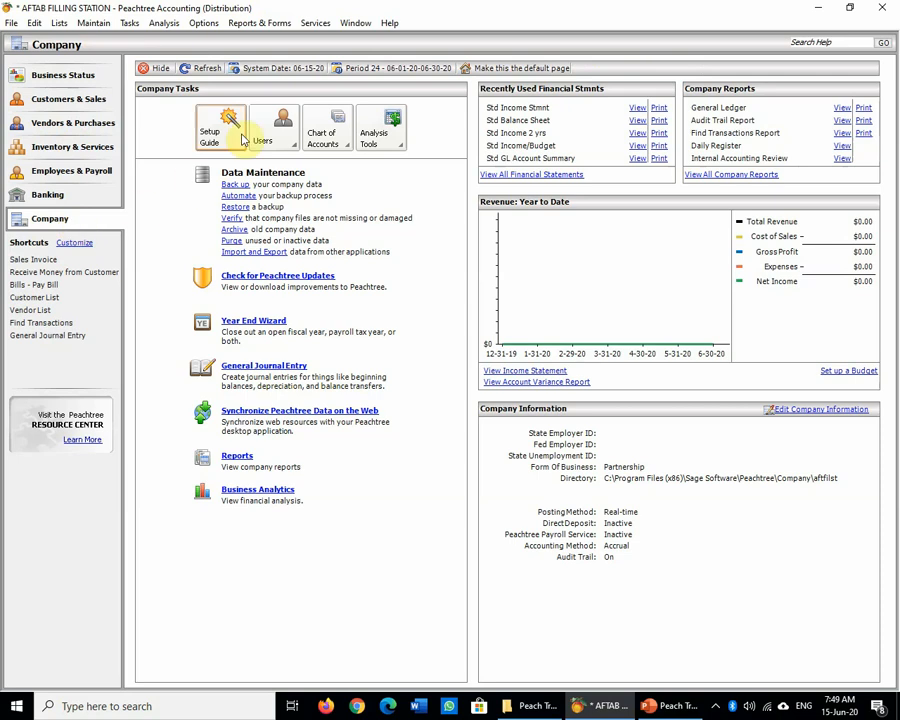
pyautogui.click(330, 138)
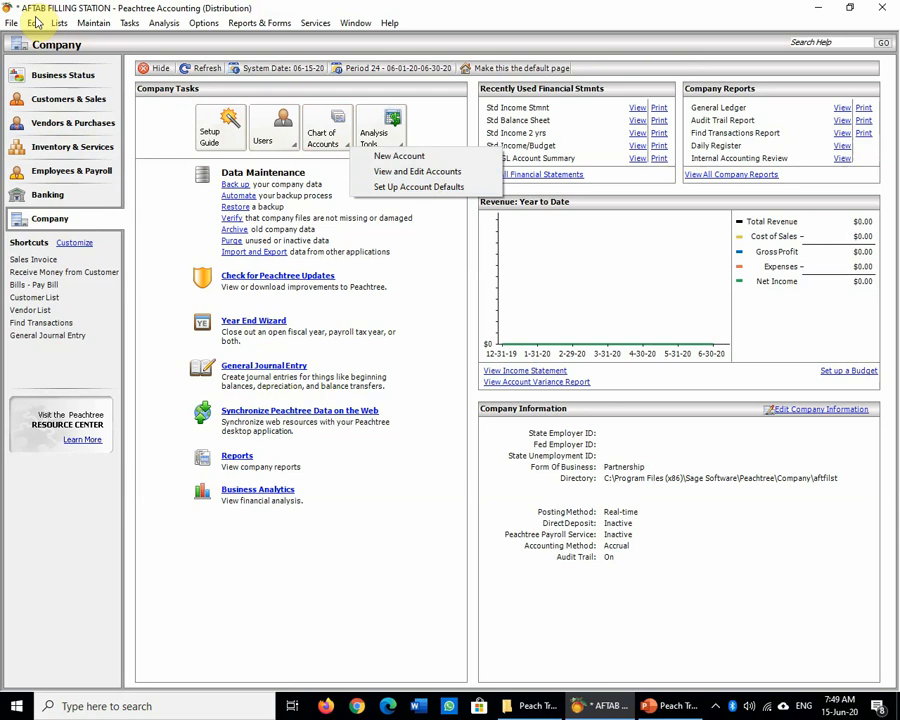
pyautogui.click(435, 173)
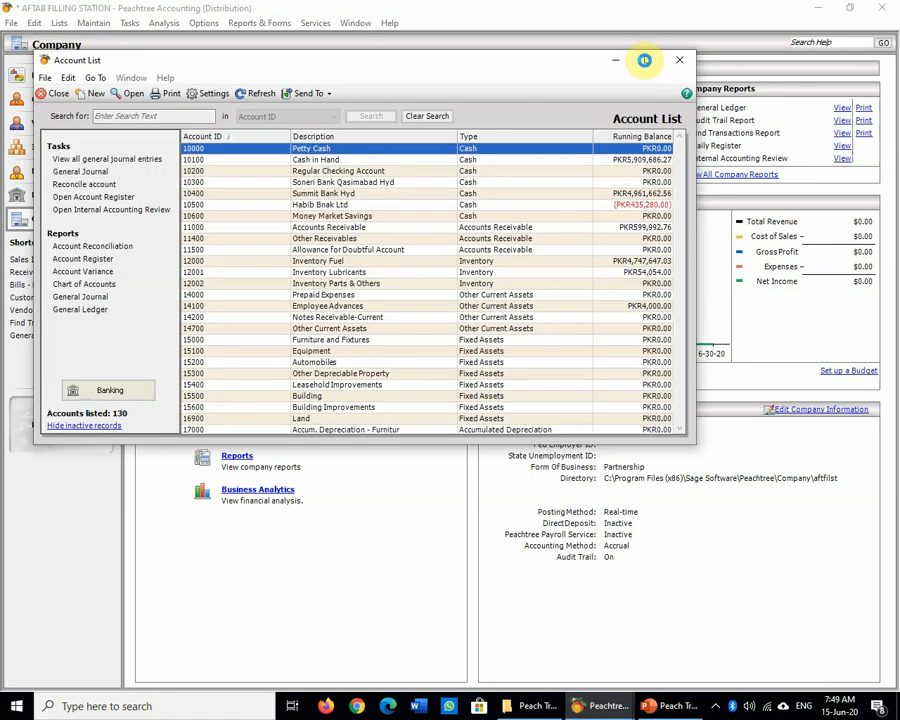
pyautogui.click(648, 63)
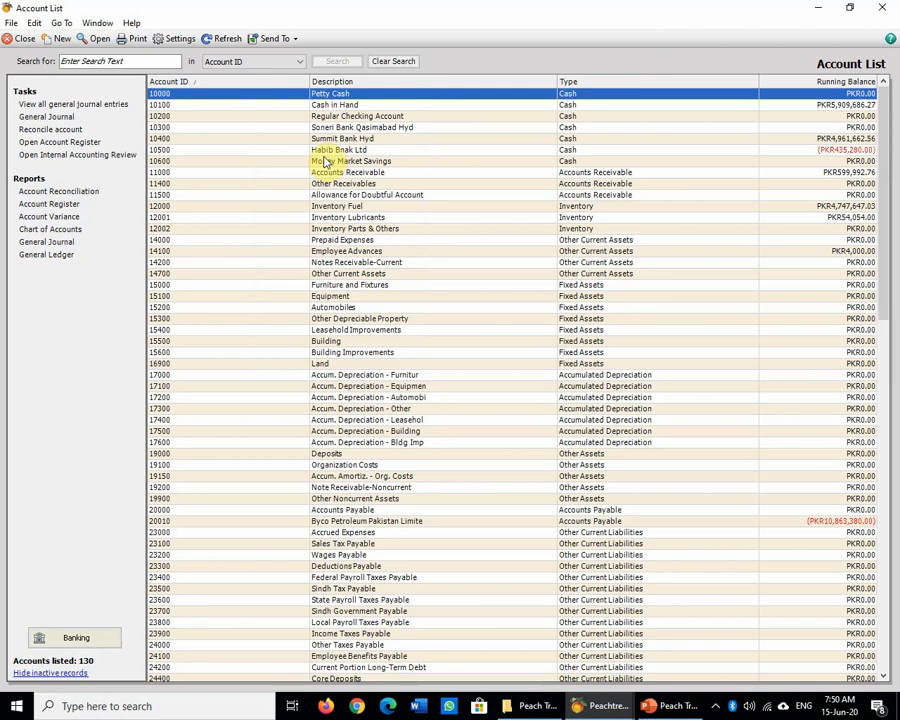
# Examine the cash and accounts receivable entries from Regular Checking Account to Allowance for Doubtful Account
pyautogui.click(414, 116)
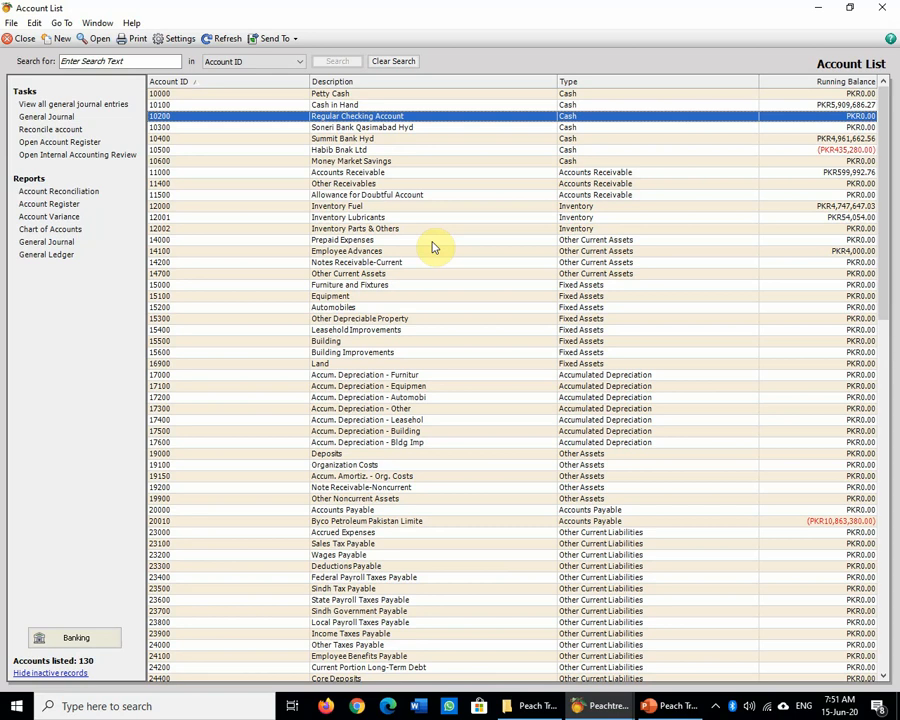
pyautogui.press('Down')
pyautogui.press('Down')
pyautogui.press('Down')
pyautogui.press('Down')
pyautogui.press('Down')
pyautogui.press('Down')
pyautogui.press('Down')
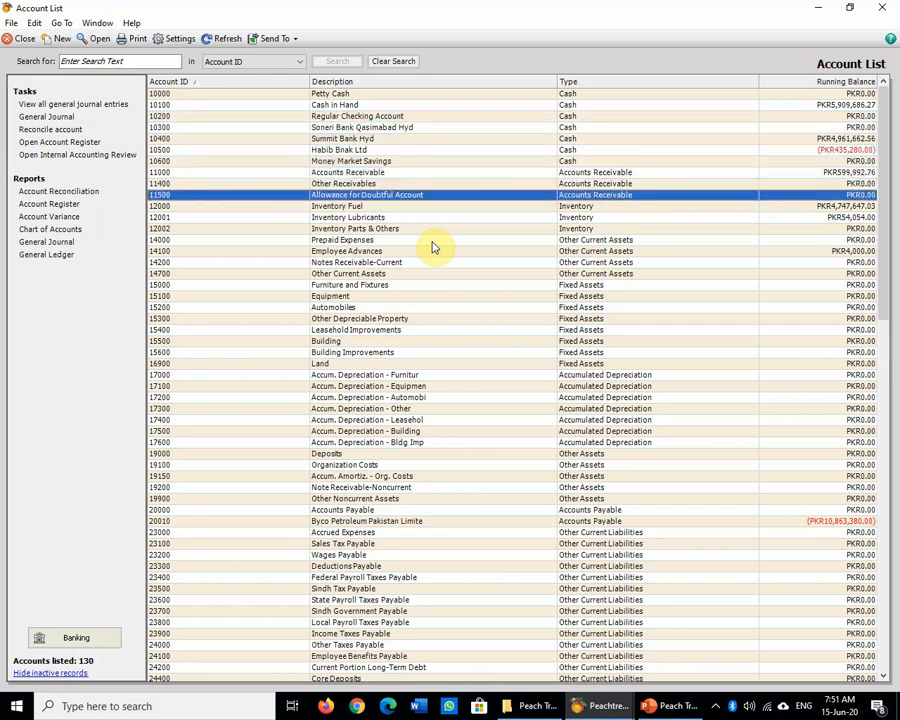
# Examine the inventory accounts for fuel, lubricants, and parts and others
pyautogui.press('Down')
pyautogui.press('Down')
pyautogui.press('Up')
pyautogui.press('Up')
pyautogui.press('Down')
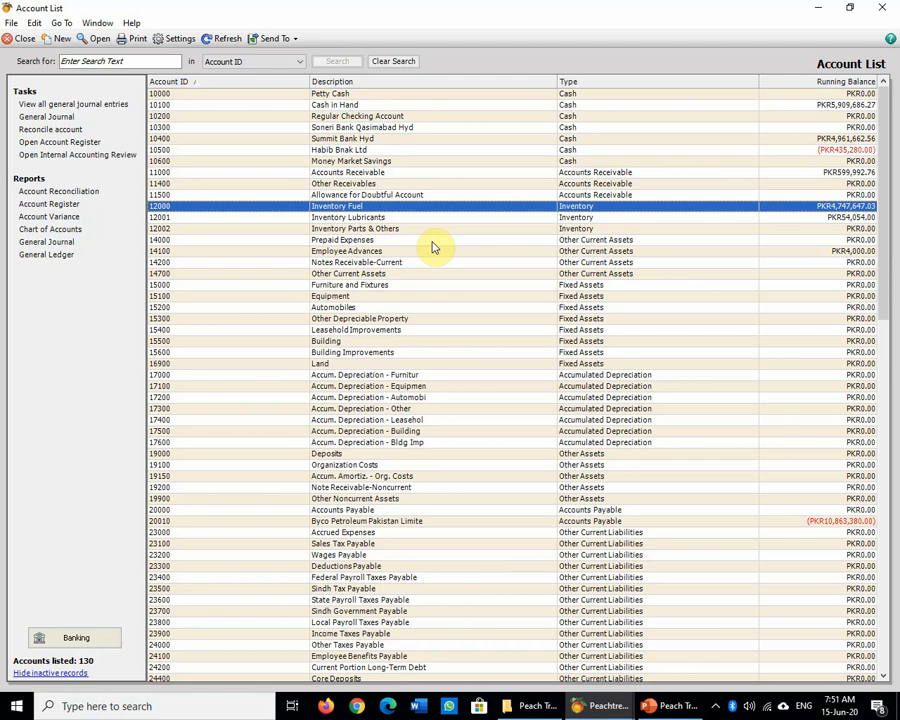
pyautogui.press('Down')
pyautogui.press('Up')
pyautogui.press('Down')
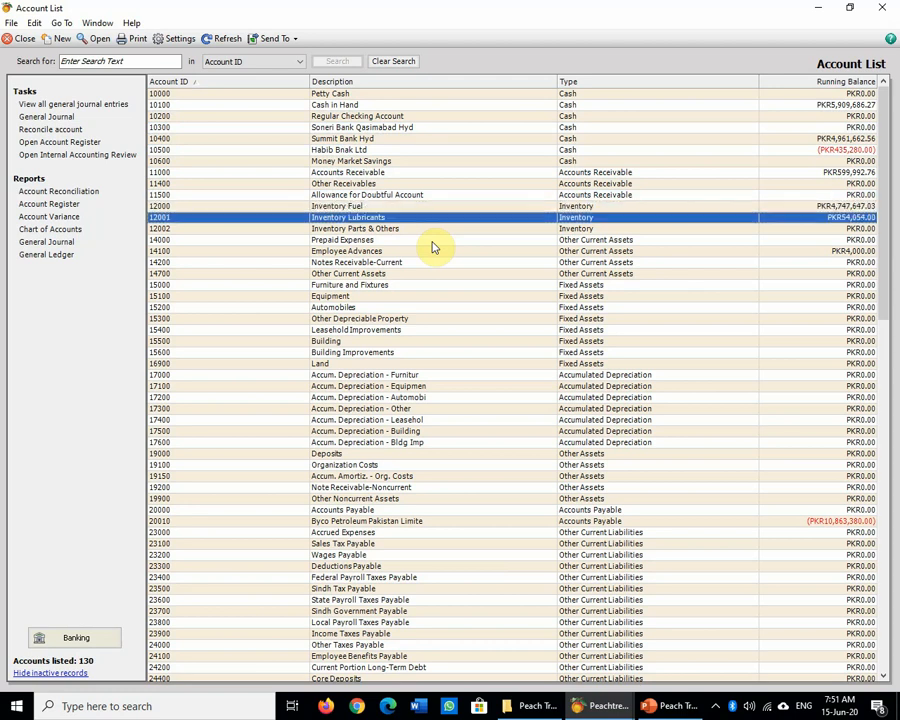
pyautogui.press('Down')
pyautogui.press('Up')
pyautogui.press('Down')
pyautogui.press('Up')
pyautogui.press('Up')
pyautogui.press('Up')
pyautogui.press('Down')
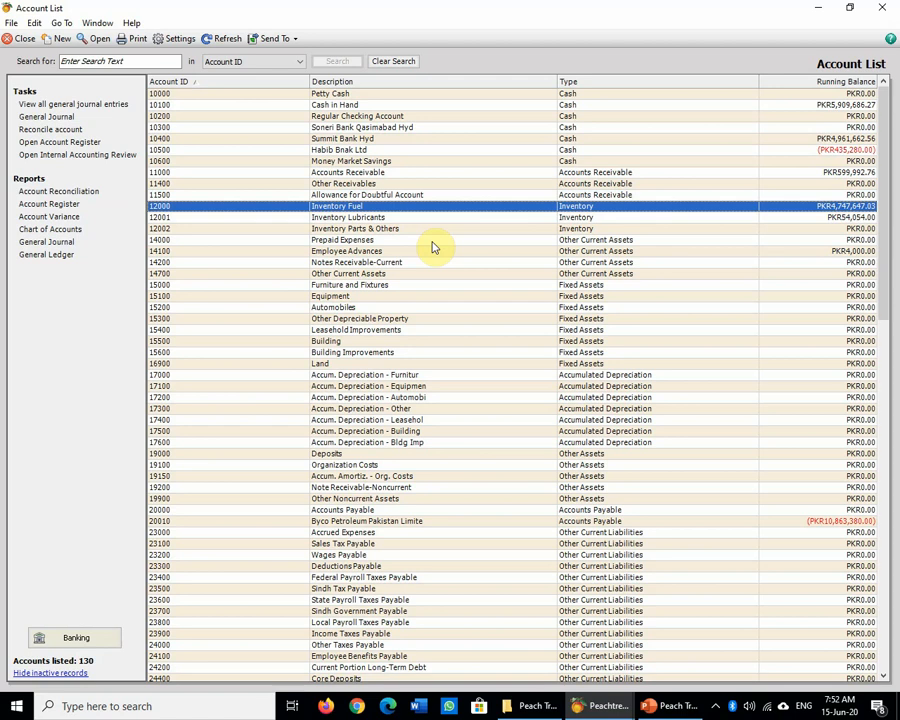
# Examine the other current asset accounts, from Prepaid Expenses through Other Current Assets
pyautogui.press('Down')
pyautogui.press('Down')
pyautogui.press('Down')
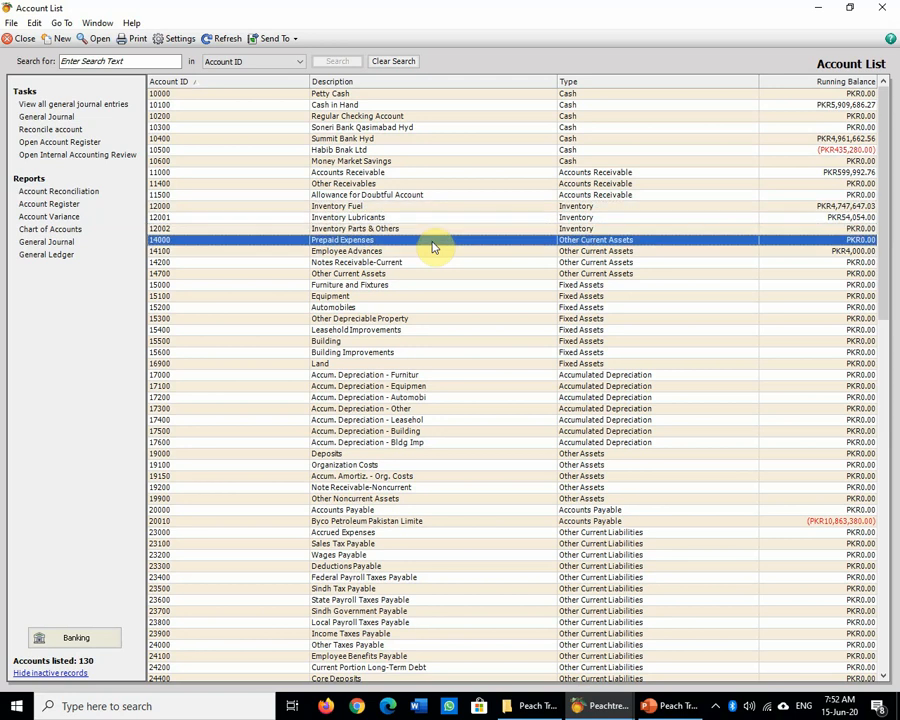
pyautogui.press('Down')
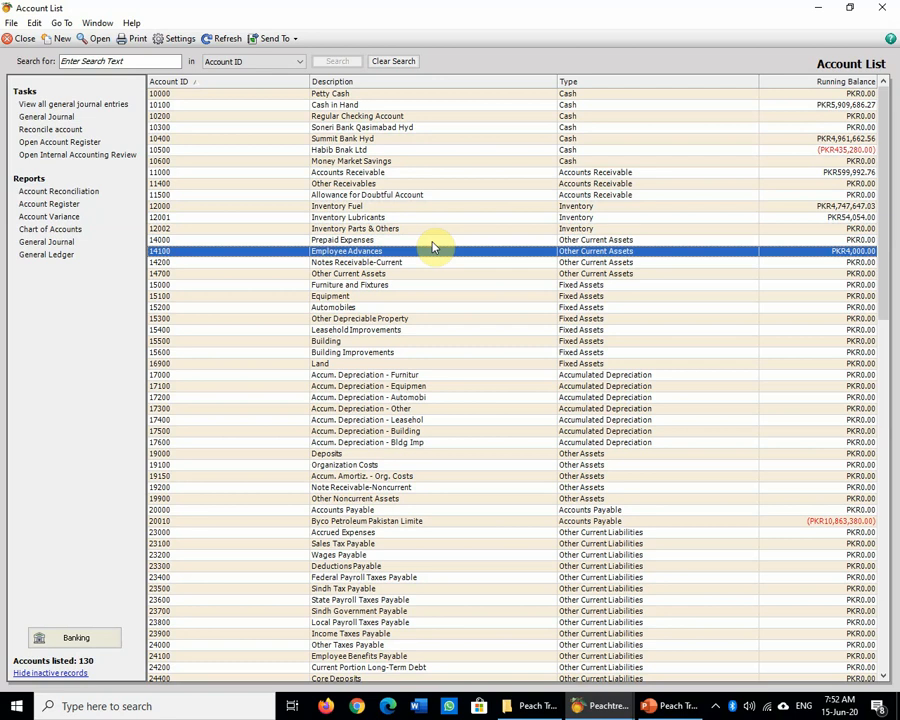
pyautogui.press('Down')
pyautogui.press('Down')
pyautogui.press('Down')
pyautogui.press('Down')
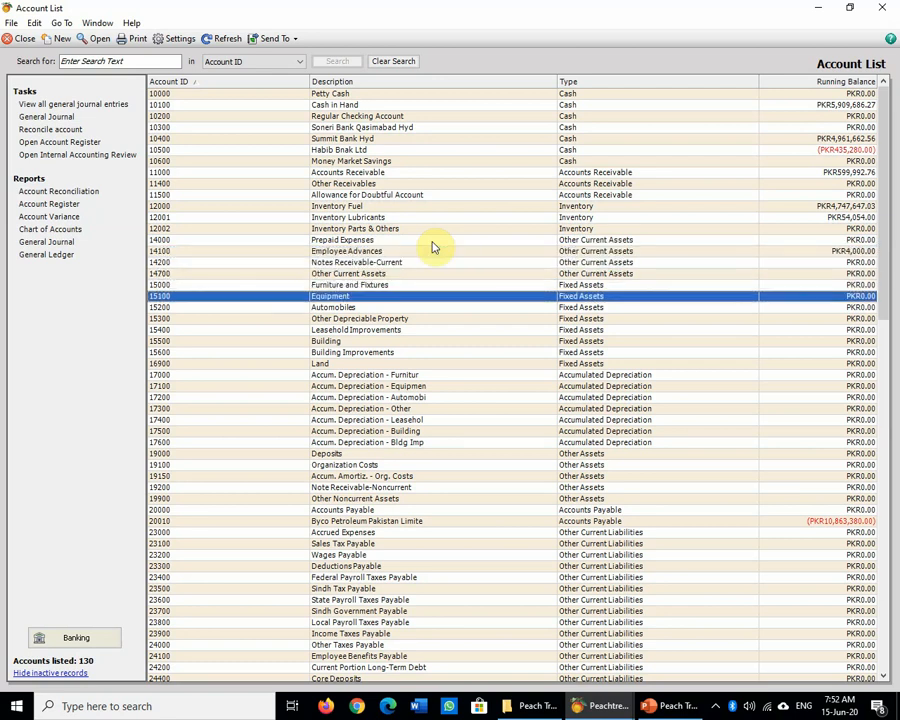
# Examine the fixed asset accounts, from Furniture and Fixtures through Land
pyautogui.press('Up')
pyautogui.press('Down')
pyautogui.press('Down')
pyautogui.press('Down')
pyautogui.press('Down')
pyautogui.press('Down')
pyautogui.press('Down')
pyautogui.press('Down')
pyautogui.press('Down')
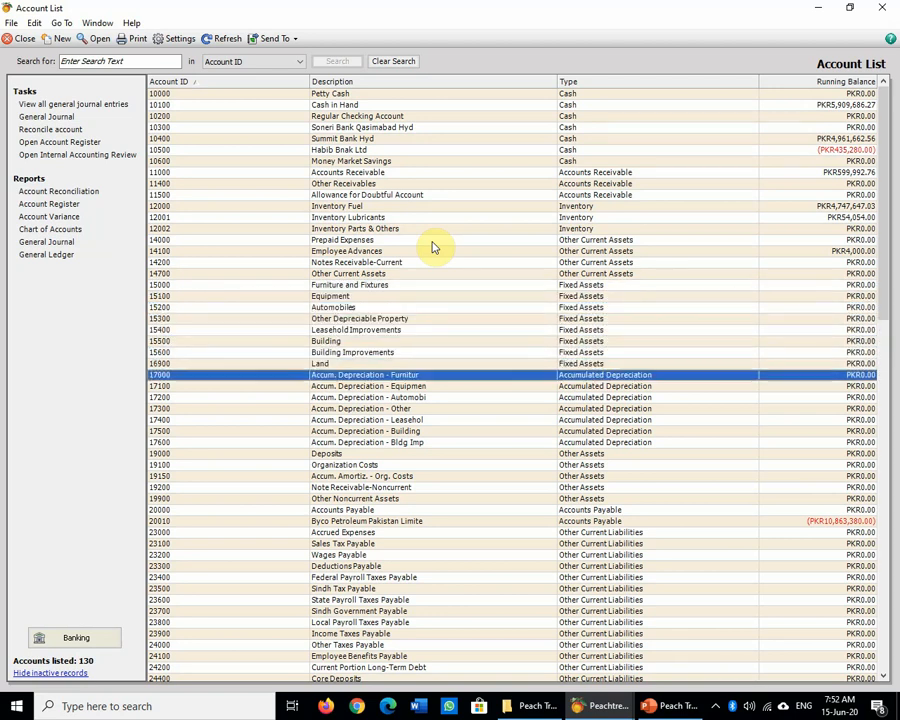
# Examine the accumulated depreciation accounts 17000 to 17600 that correspond to the fixed assets
pyautogui.press('Down')
pyautogui.press('Down')
pyautogui.press('Down')
pyautogui.press('Down')
pyautogui.press('Down')
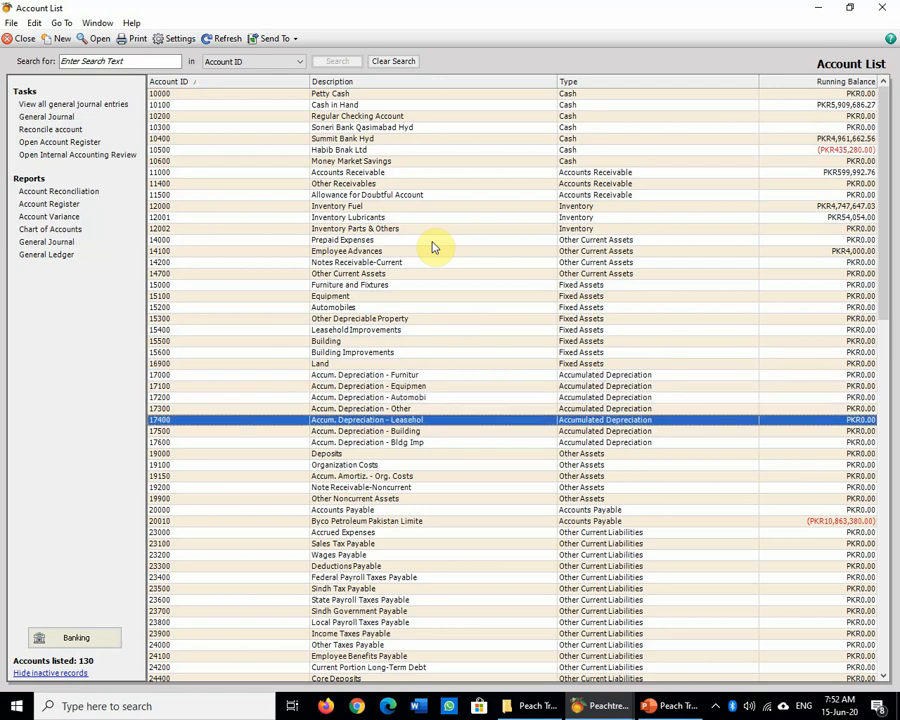
pyautogui.press('Up')
pyautogui.press('Up')
pyautogui.press('Up')
pyautogui.press('Up')
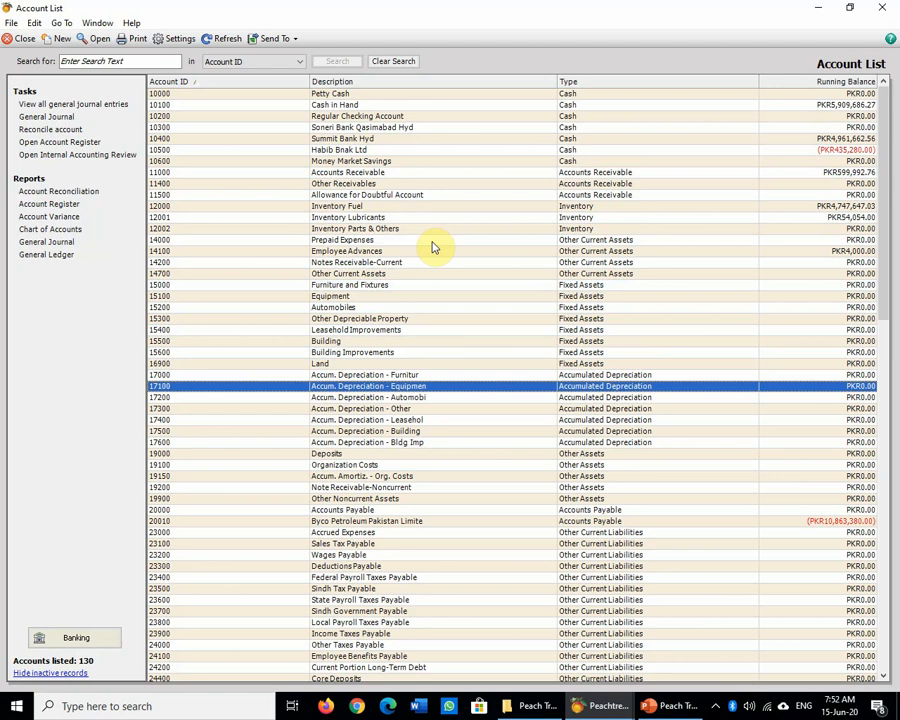
pyautogui.press('Down')
pyautogui.press('Down')
pyautogui.press('Down')
pyautogui.press('Down')
pyautogui.press('Down')
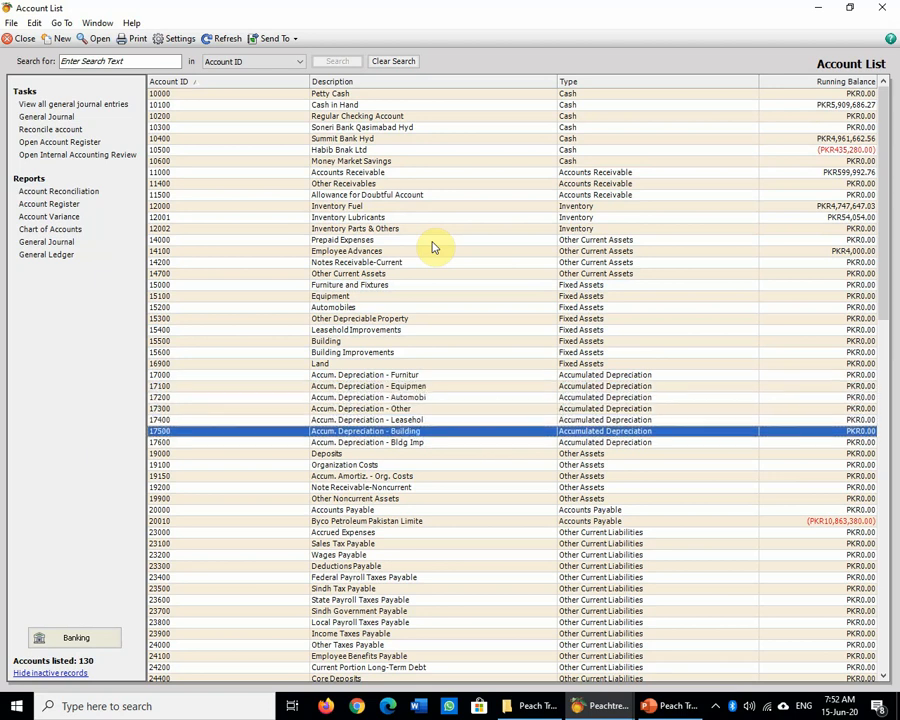
pyautogui.press('Up')
pyautogui.press('Up')
pyautogui.press('Up')
pyautogui.press('Up')
pyautogui.press('Up')
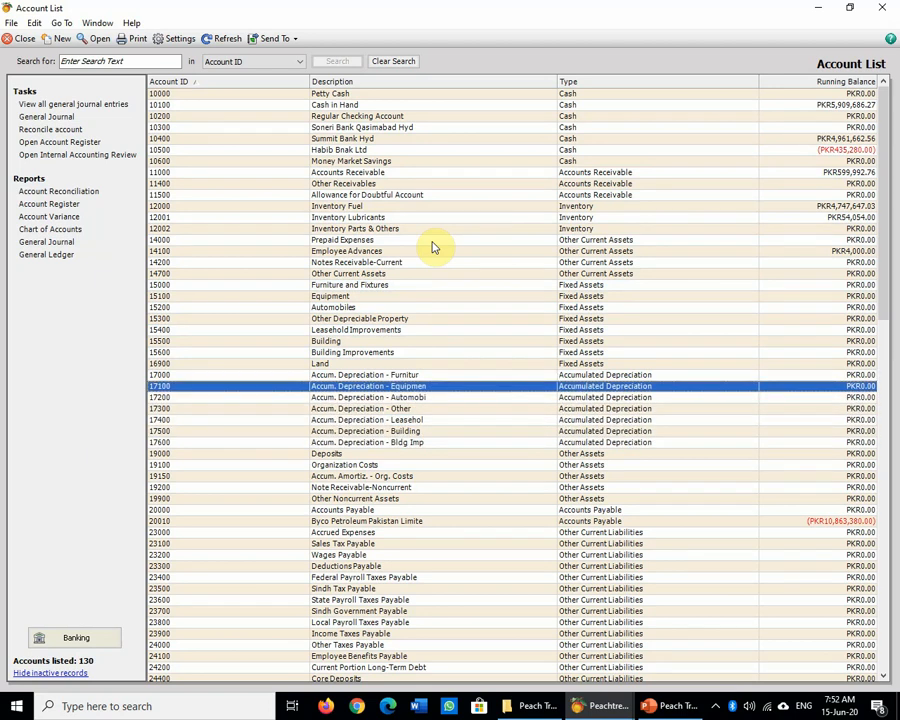
pyautogui.press('Up')
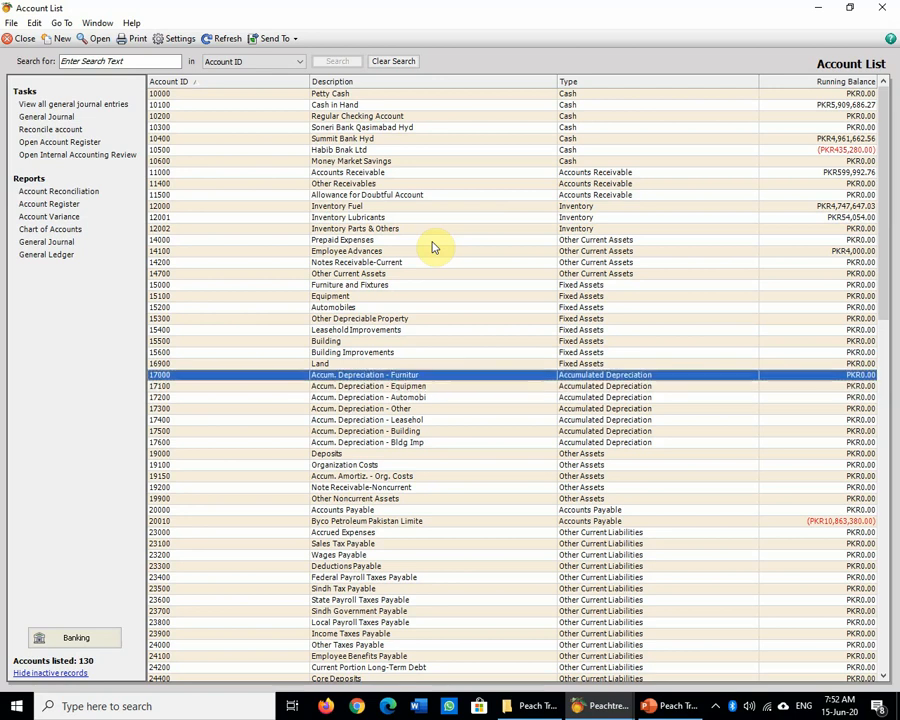
pyautogui.press('Down')
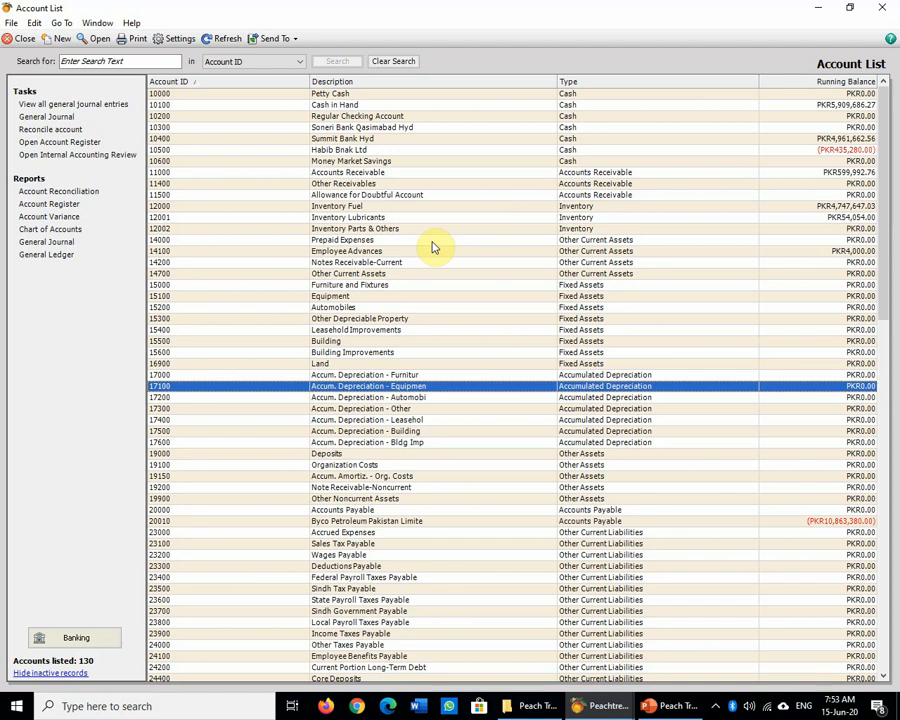
pyautogui.press('Down')
pyautogui.press('Down')
pyautogui.press('Down')
pyautogui.press('Down')
pyautogui.press('Down')
# Examine the other asset accounts, from Deposits through Other Noncurrent Assets
pyautogui.press('Down')
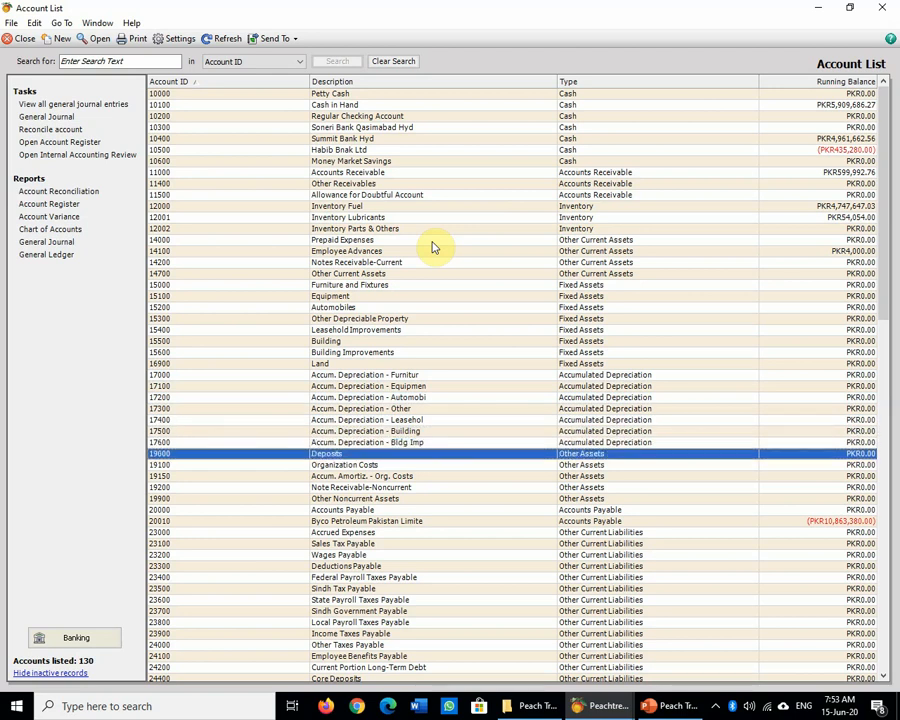
pyautogui.press('Down')
pyautogui.press('Down')
pyautogui.press('Down')
pyautogui.press('Down')
# Examine the two accounts payable entries, including the Byco Petroleum supplier account
pyautogui.press('Down')
pyautogui.press('Down')
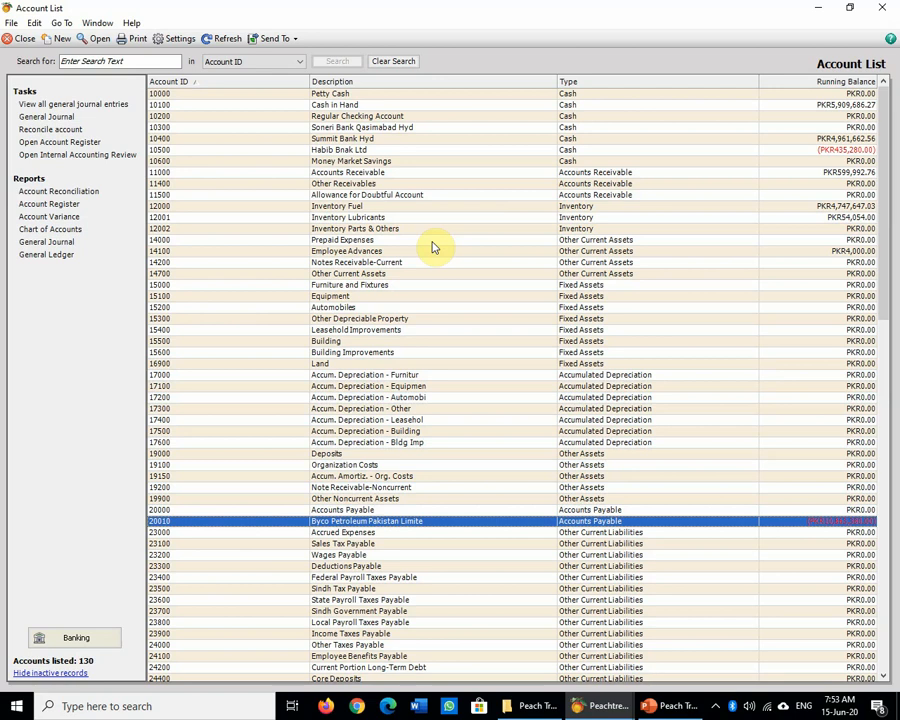
pyautogui.press('Down')
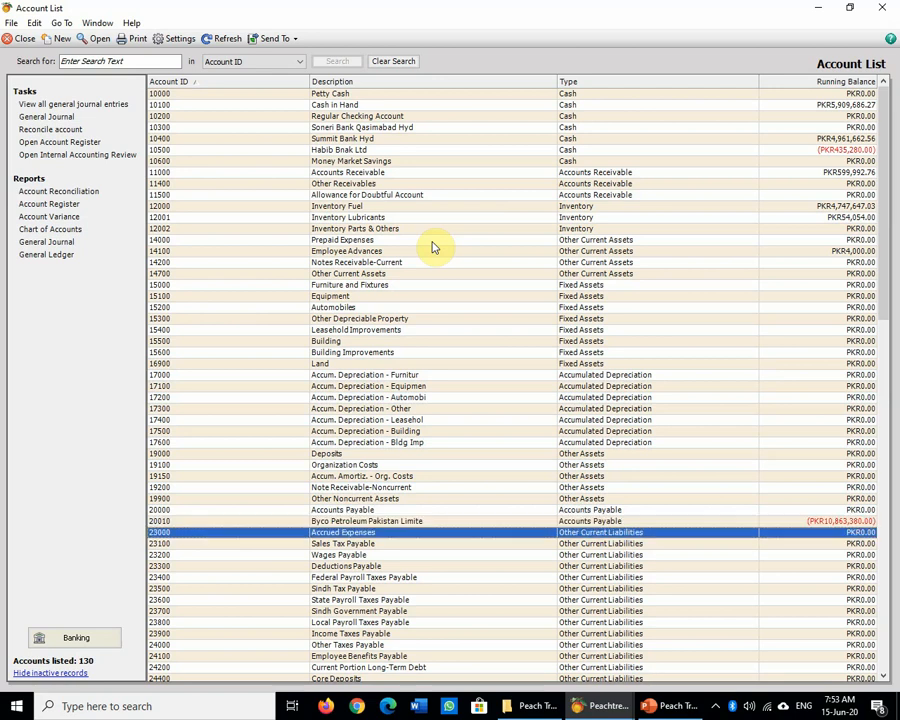
pyautogui.press('Up')
pyautogui.press('Up')
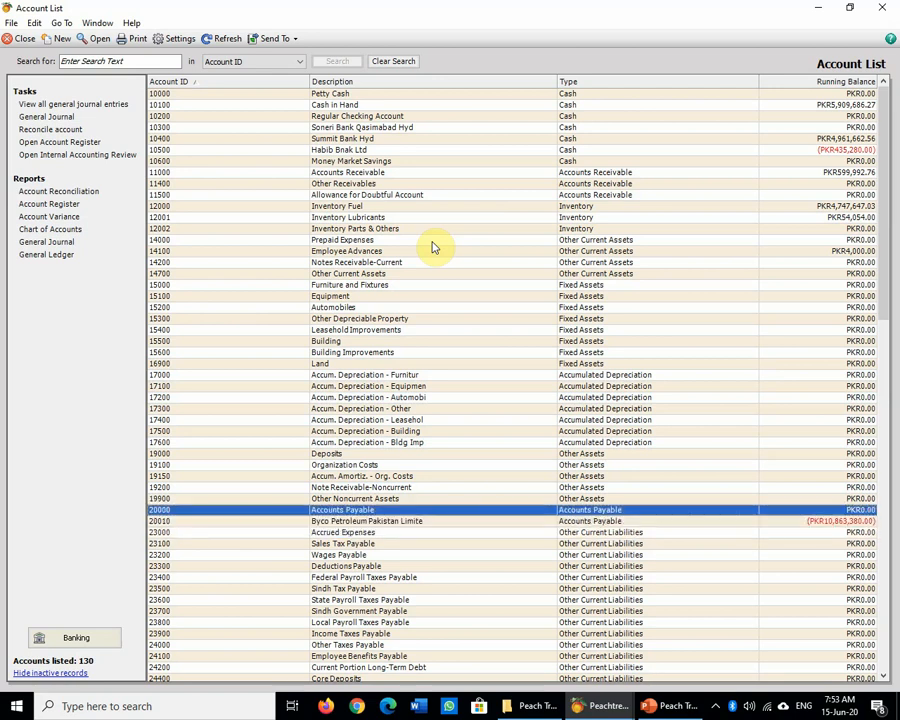
pyautogui.press('Down')
# Examine the other current liability accounts, from Accrued Expenses through Suspense-Clearing Account
pyautogui.press('Down')
pyautogui.press('Down')
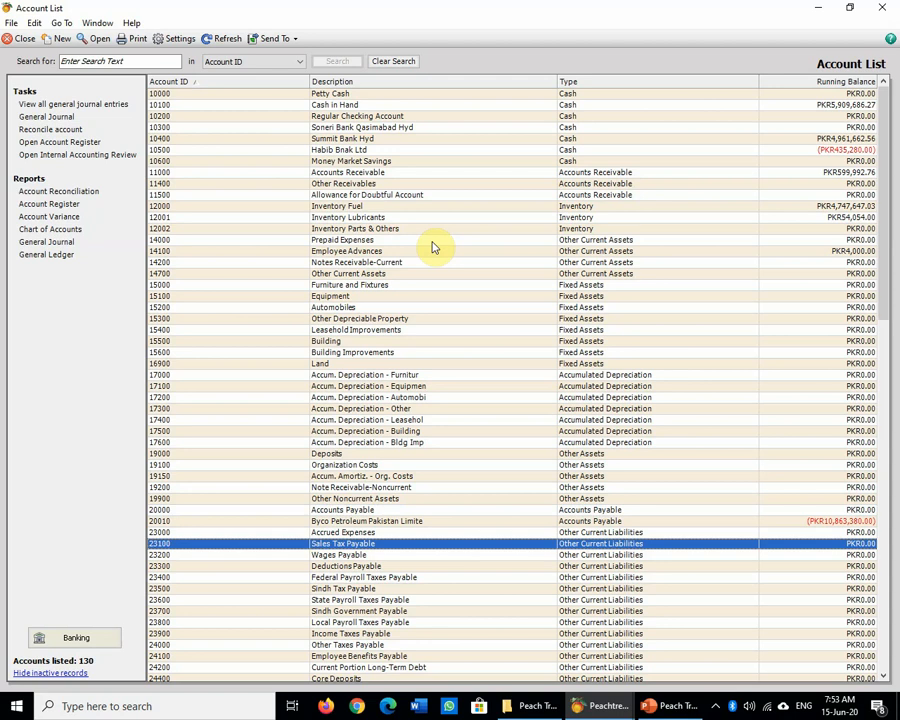
pyautogui.press('Down')
pyautogui.press('Down')
pyautogui.press('Down')
pyautogui.press('Down')
pyautogui.press('Down')
pyautogui.press('Down')
pyautogui.press('Down')
pyautogui.press('Down')
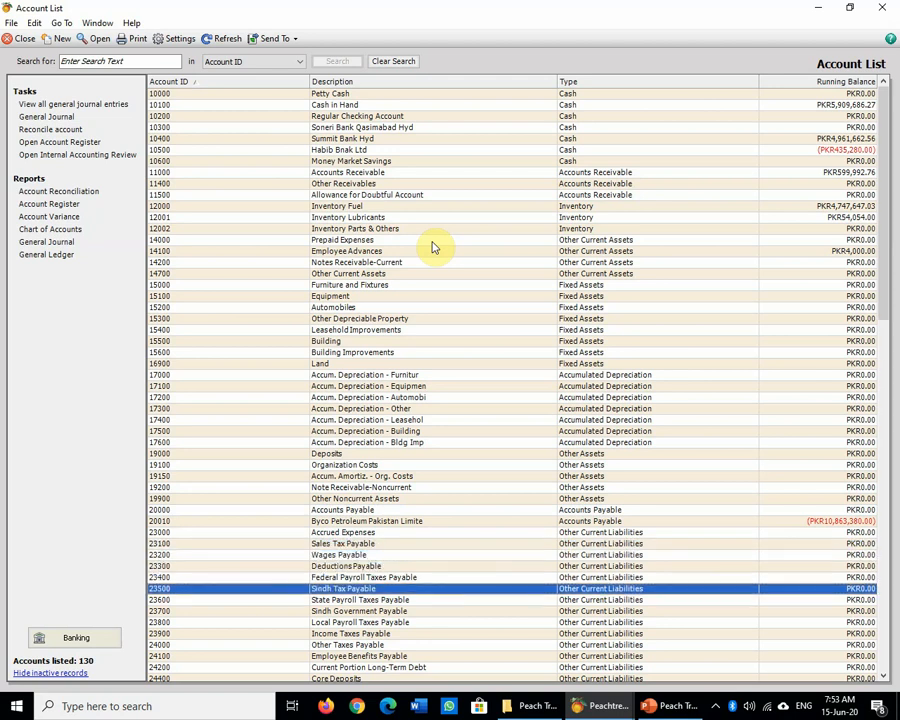
pyautogui.press('Down')
pyautogui.press('Down')
pyautogui.press('Down')
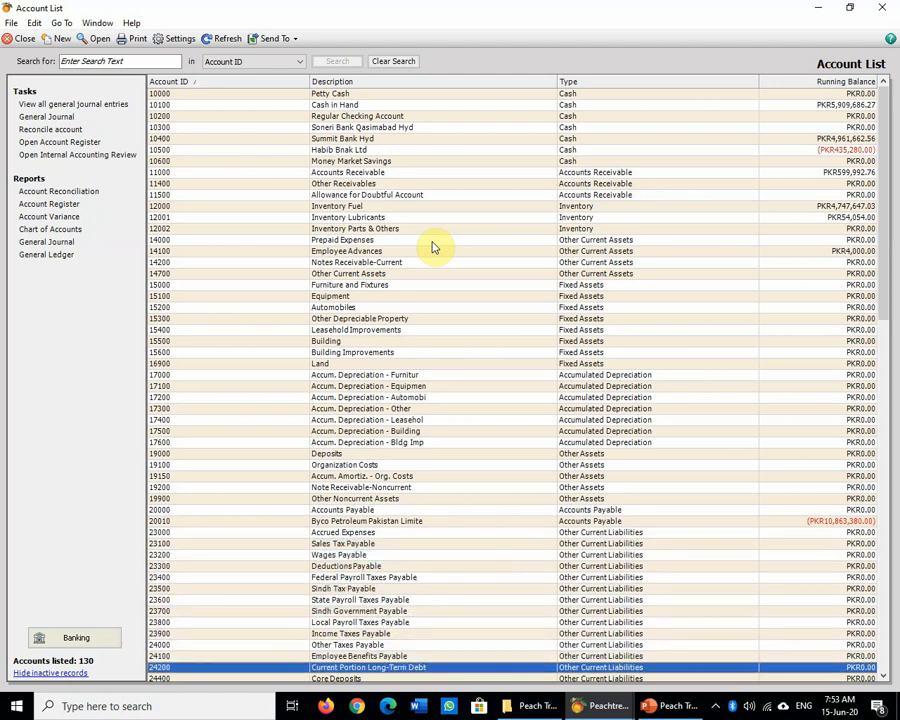
pyautogui.press('Down')
pyautogui.press('Down')
pyautogui.press('Down')
pyautogui.press('Down')
pyautogui.press('Down')
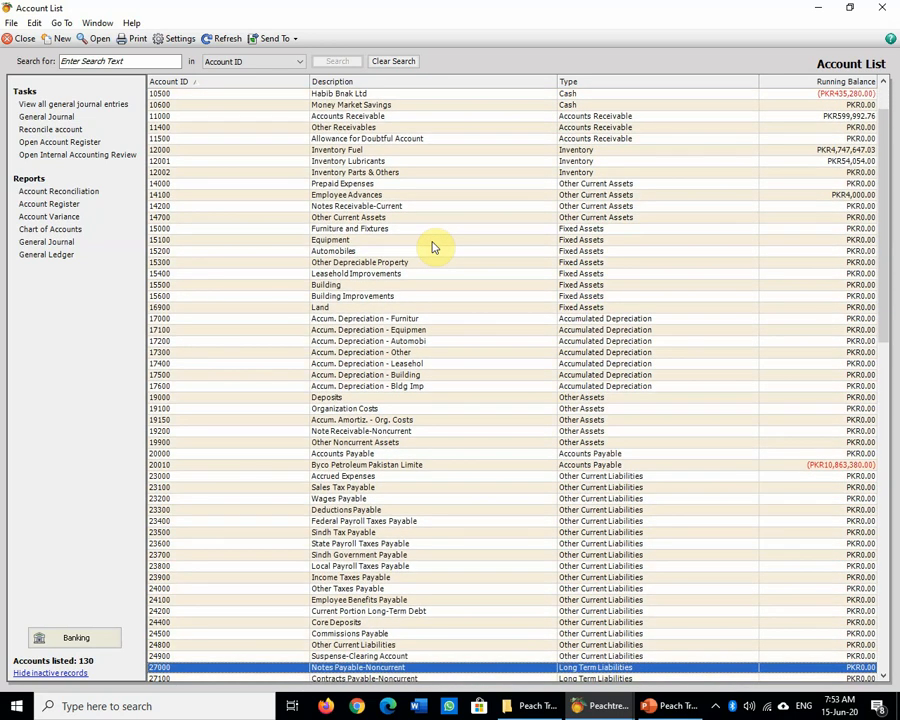
# Examine the long-term liability accounts and the partners' capital accounts 39010 to 39030
pyautogui.press('Down')
pyautogui.press('Down')
pyautogui.press('Down')
pyautogui.press('Down')
pyautogui.press('Down')
pyautogui.press('Down')
pyautogui.press('Down')
pyautogui.press('Down')
pyautogui.press('Up')
pyautogui.press('Up')
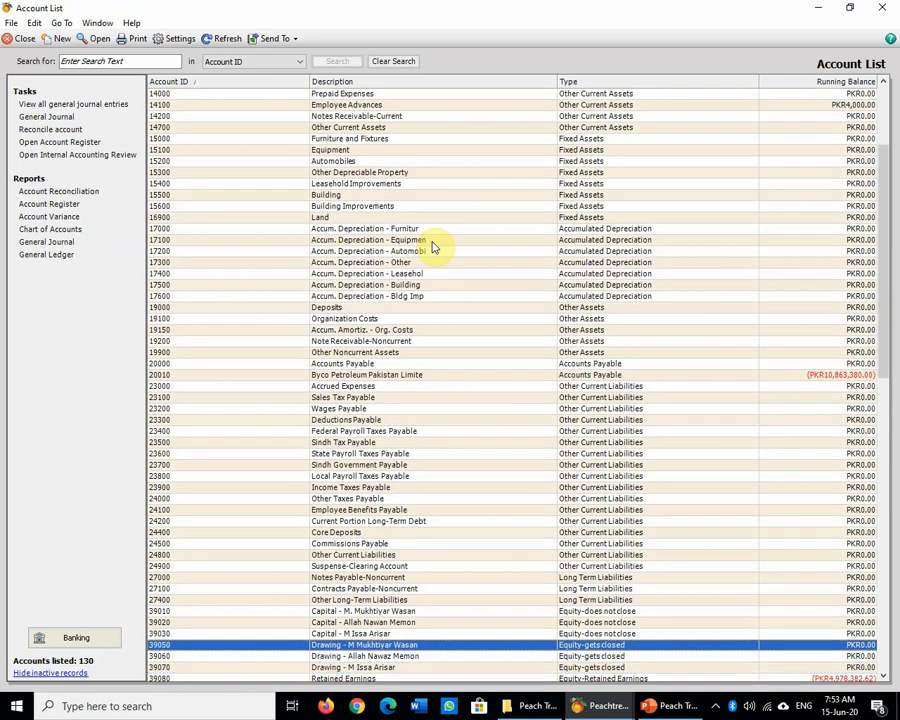
pyautogui.press('Up')
pyautogui.press('Up')
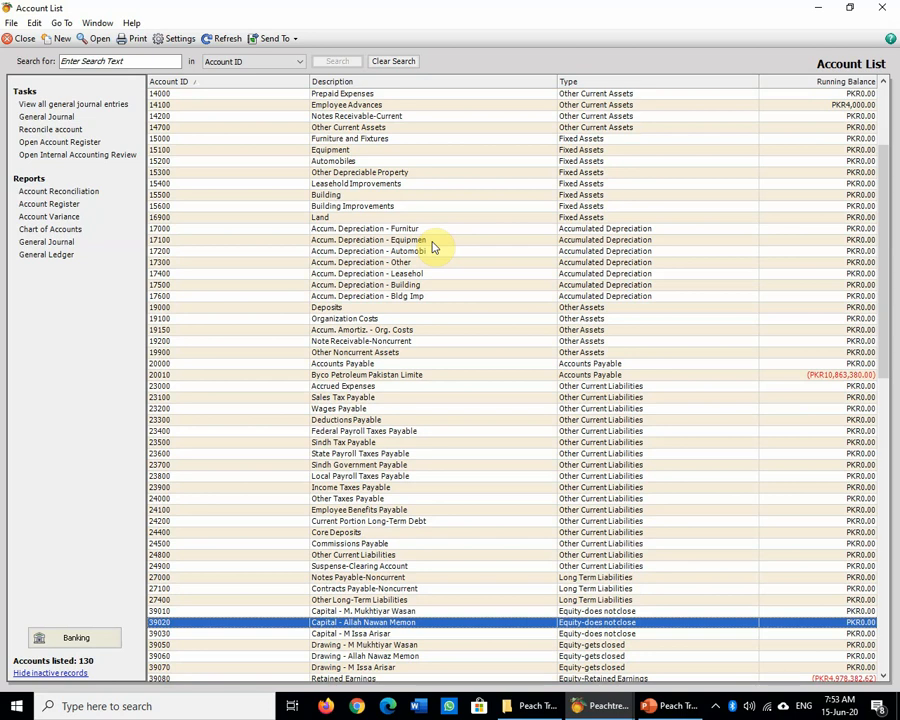
pyautogui.press('Down')
pyautogui.press('Up')
pyautogui.press('Up')
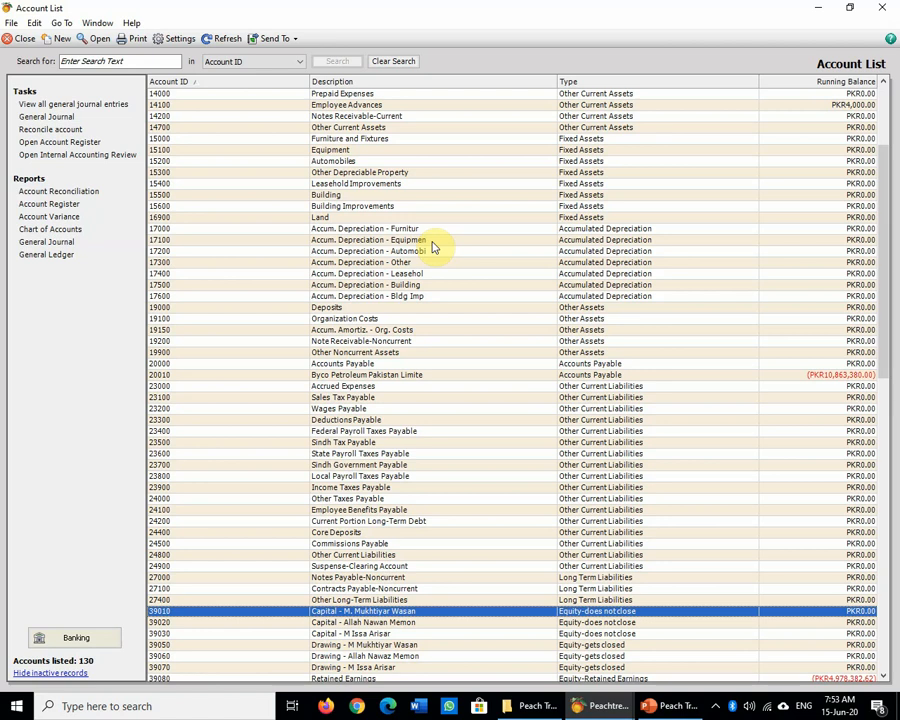
# Examine the partners' drawing accounts, Retained Earnings and the opening and settlement account
pyautogui.press('Down')
pyautogui.press('Down')
pyautogui.press('Down')
pyautogui.press('Down')
pyautogui.press('Down')
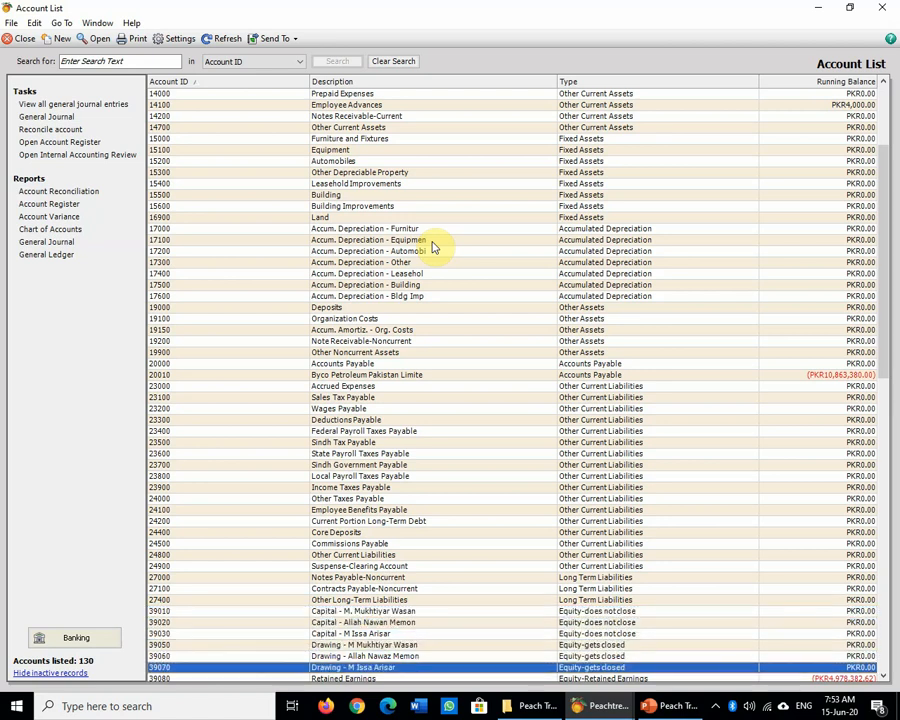
pyautogui.press('Down')
pyautogui.press('Down')
pyautogui.press('Down')
pyautogui.press('Down')
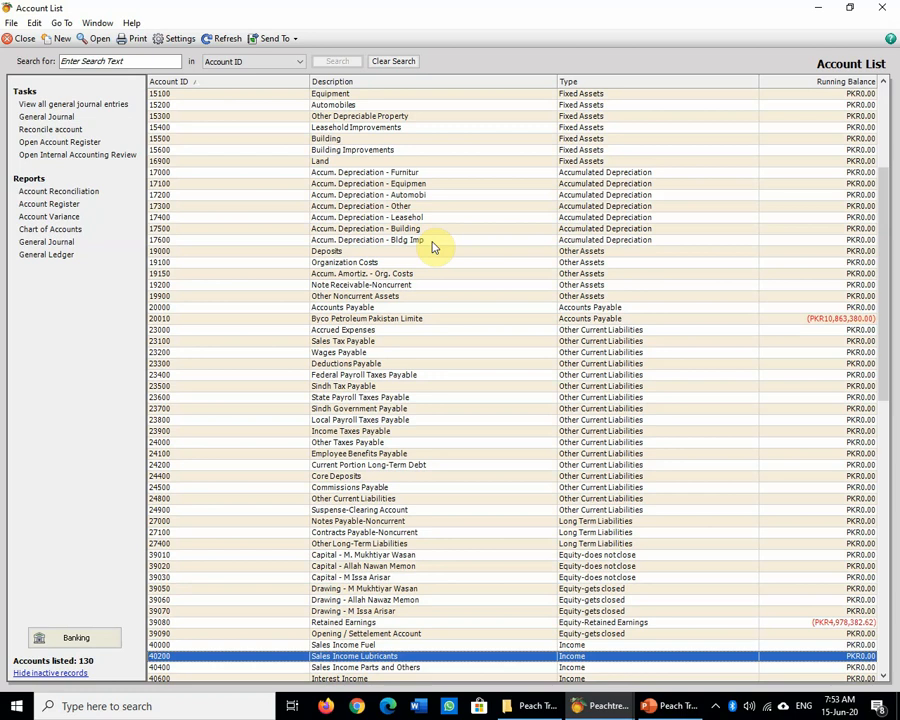
pyautogui.press('Up')
pyautogui.press('Up')
pyautogui.press('Up')
pyautogui.press('Down')
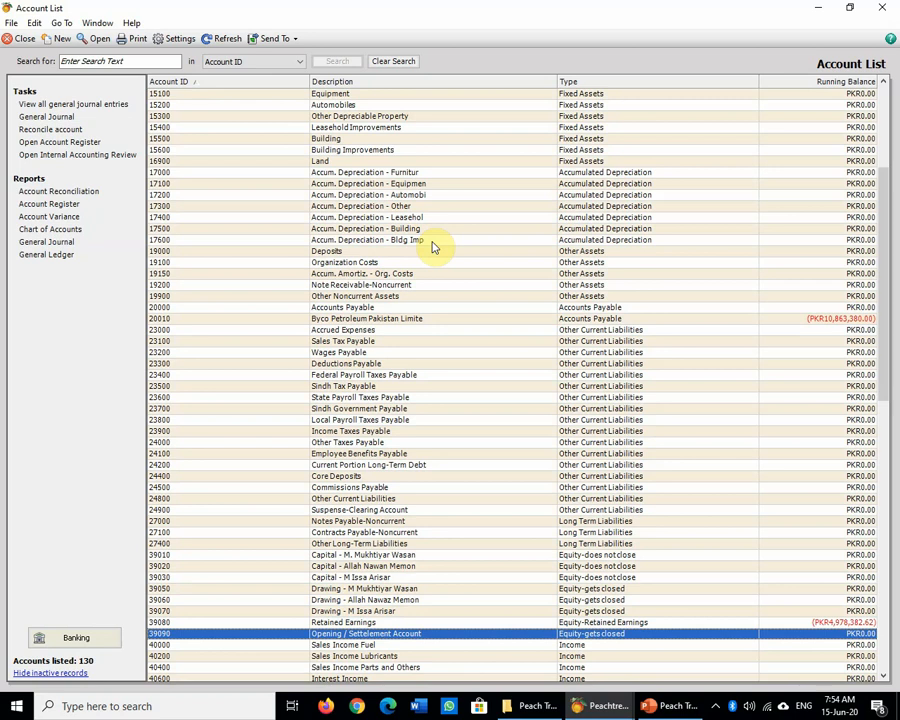
# Examine the income accounts, from Sales Income Fuel through the rental incomes to Sales Discounts
pyautogui.press('Down')
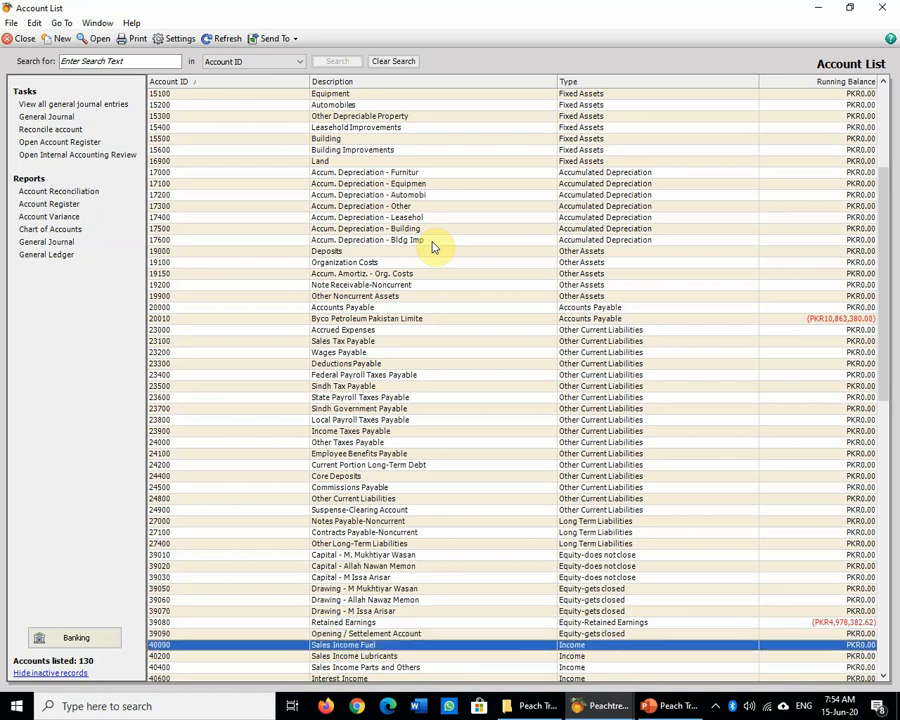
pyautogui.press('Down')
pyautogui.press('Down')
pyautogui.press('Down')
pyautogui.press('Down')
pyautogui.press('Down')
pyautogui.press('Down')
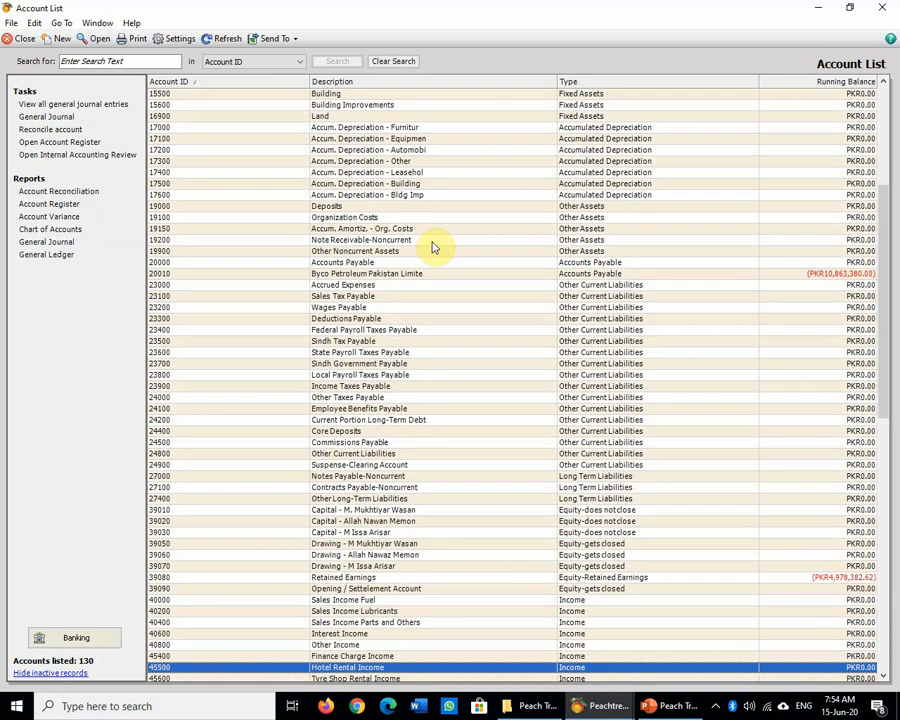
pyautogui.press('Down')
pyautogui.press('Down')
pyautogui.press('Down')
pyautogui.press('Down')
pyautogui.press('Down')
pyautogui.press('Down')
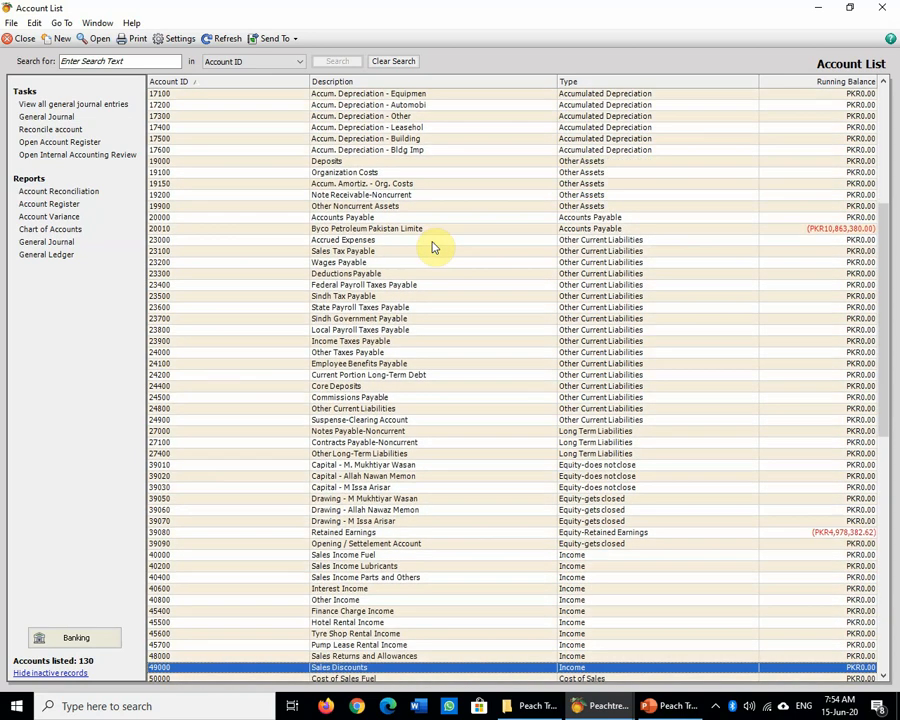
# Examine the cost of sales accounts, from Cost of Sales Fuel 50000 to Purchase Discounts 59500
pyautogui.press('Down')
pyautogui.press('Down')
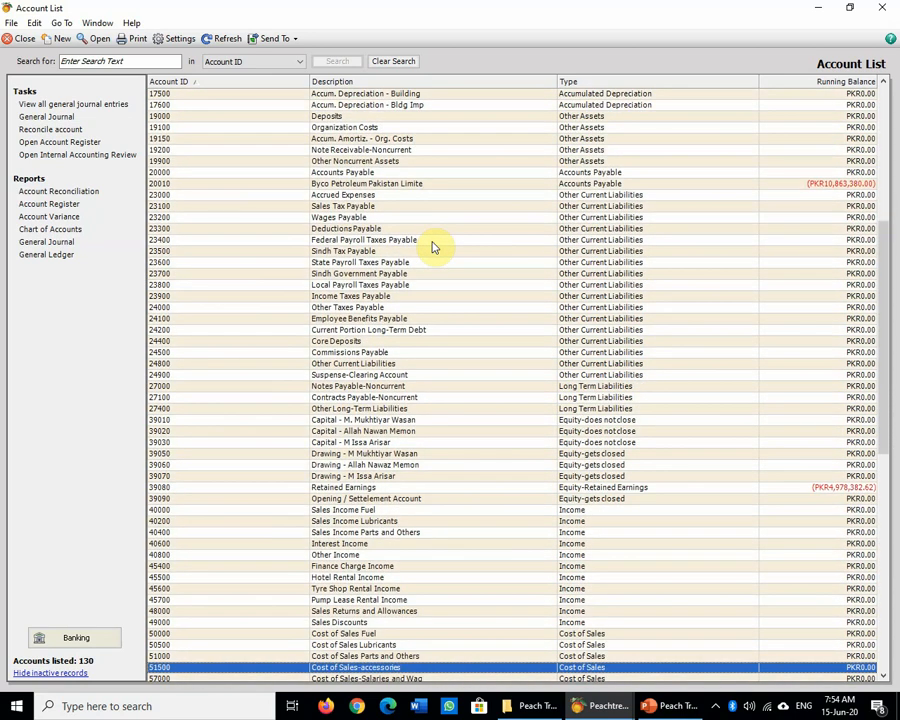
pyautogui.press('Up')
pyautogui.press('Up')
pyautogui.press('Up')
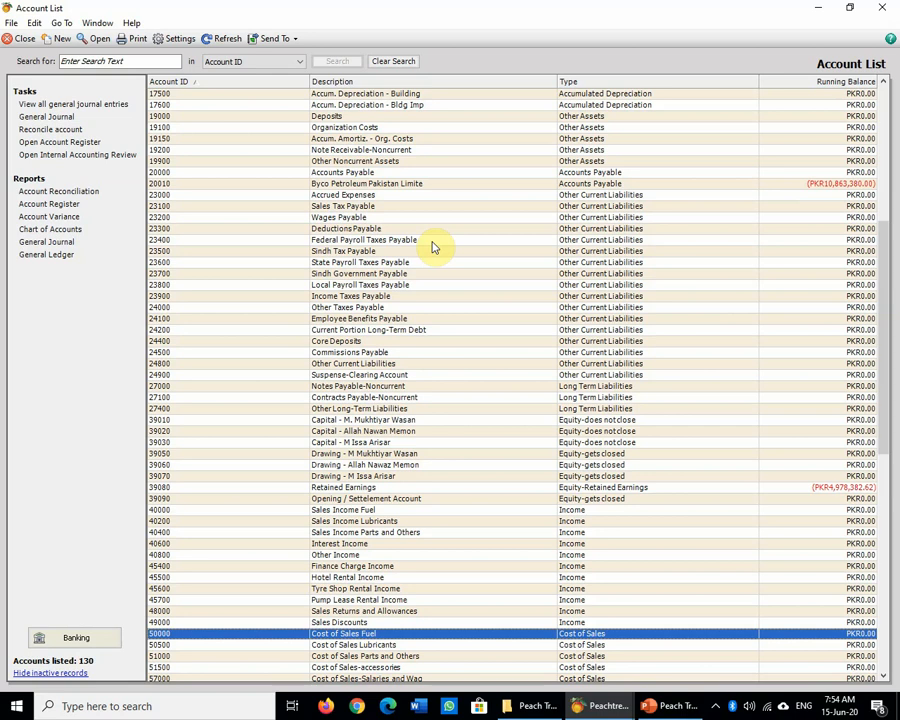
pyautogui.press('Down')
pyautogui.press('Down')
pyautogui.press('Down')
pyautogui.press('Down')
pyautogui.press('Down')
pyautogui.press('Down')
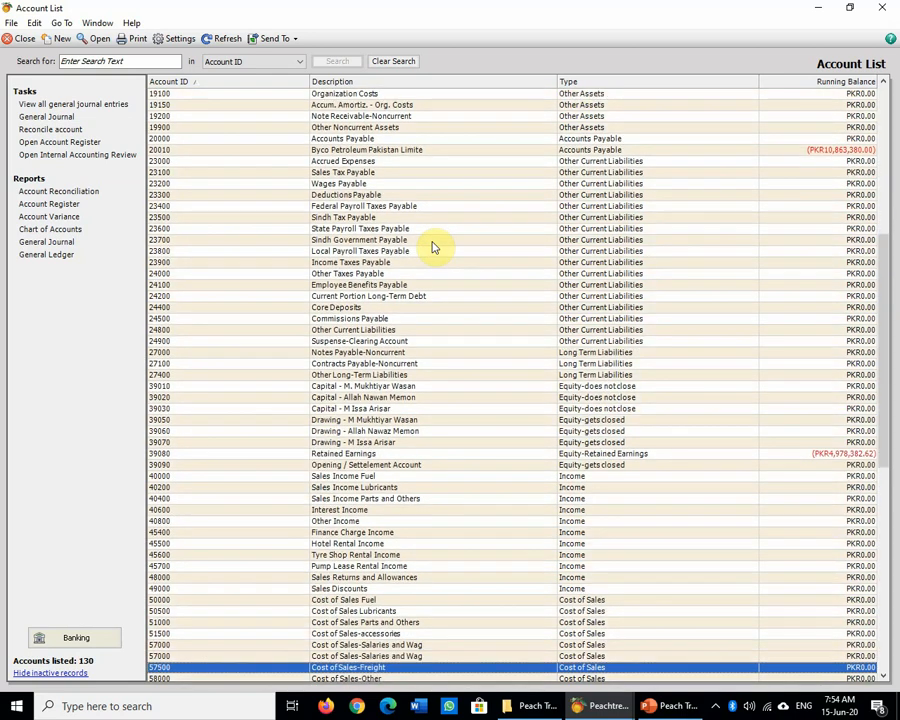
pyautogui.press('Down')
pyautogui.press('Down')
pyautogui.press('Down')
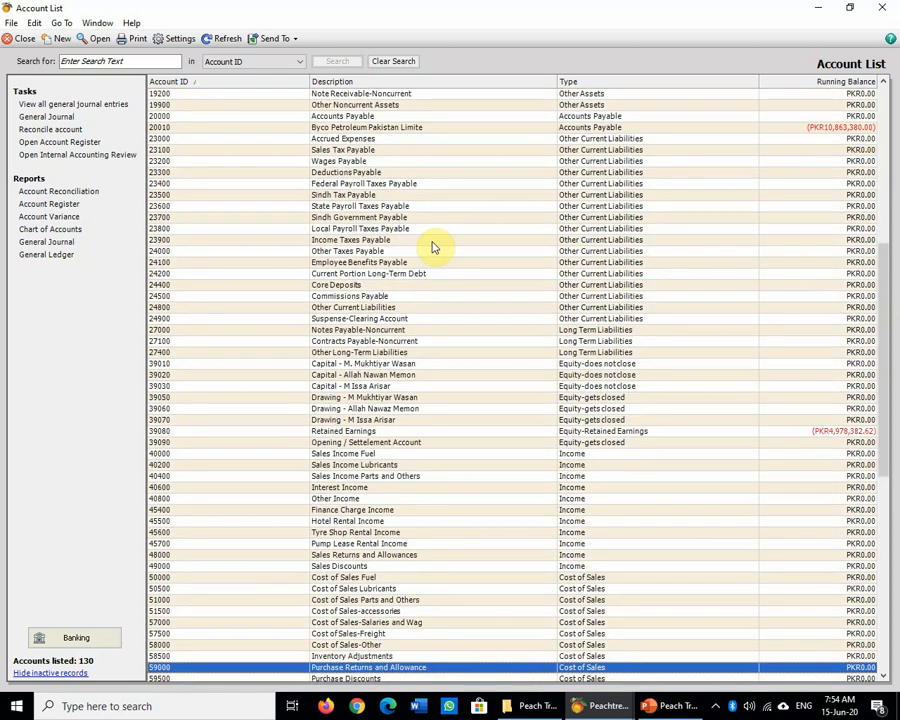
pyautogui.press('Down')
pyautogui.press('Down')
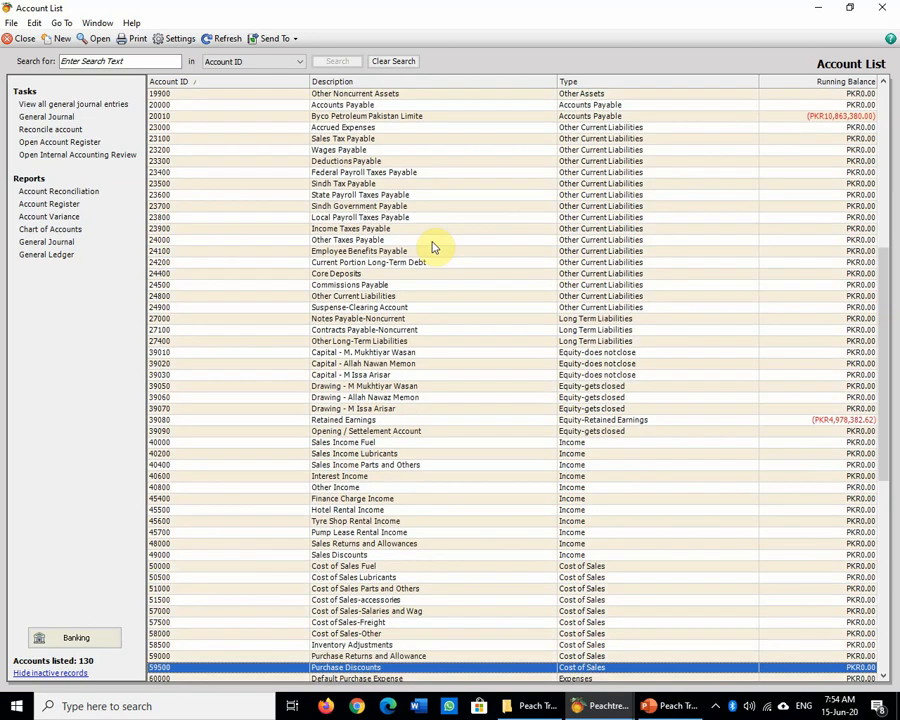
# Go back over the cost of sales accounts, including Inventory Adjustments and Cost of Sales Lubricants
pyautogui.press('Up')
pyautogui.press('Up')
pyautogui.press('Up')
pyautogui.press('Up')
pyautogui.press('Up')
pyautogui.press('Up')
pyautogui.press('Up')
pyautogui.press('Up')
pyautogui.press('Up')
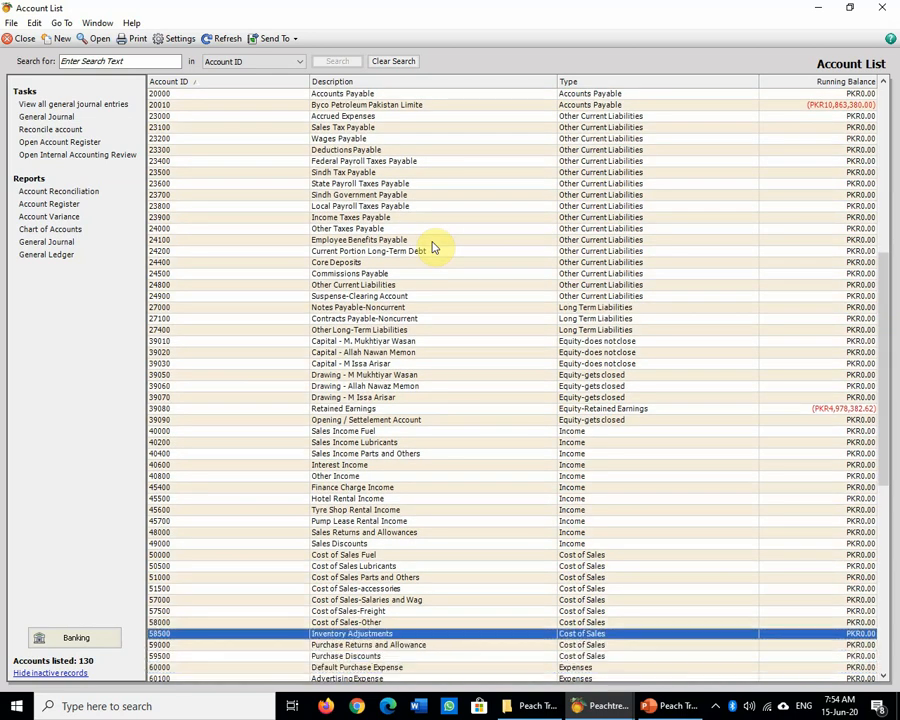
pyautogui.press('Up')
pyautogui.press('Down')
pyautogui.press('Down')
pyautogui.press('Down')
pyautogui.press('Down')
pyautogui.press('Down')
pyautogui.press('Down')
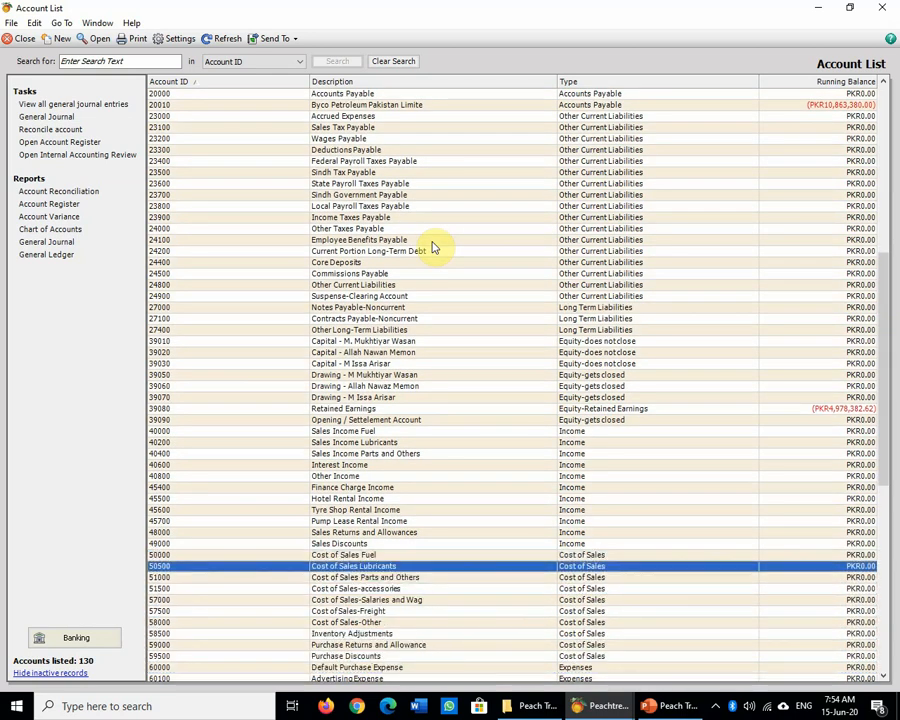
# Examine the first expense accounts, down to Commissions and Fees Exp 63500
pyautogui.press('Down')
pyautogui.press('Down')
pyautogui.press('Down')
pyautogui.press('Down')
pyautogui.press('Down')
pyautogui.press('Down')
pyautogui.press('Down')
pyautogui.press('Down')
pyautogui.press('Down')
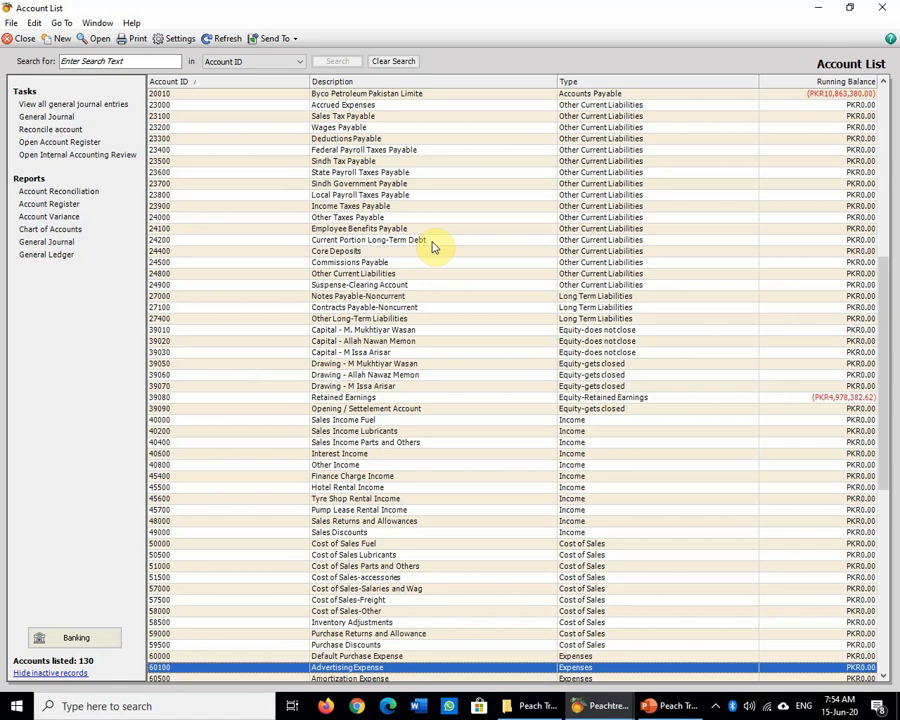
pyautogui.press('Down')
pyautogui.press('Down')
pyautogui.press('Down')
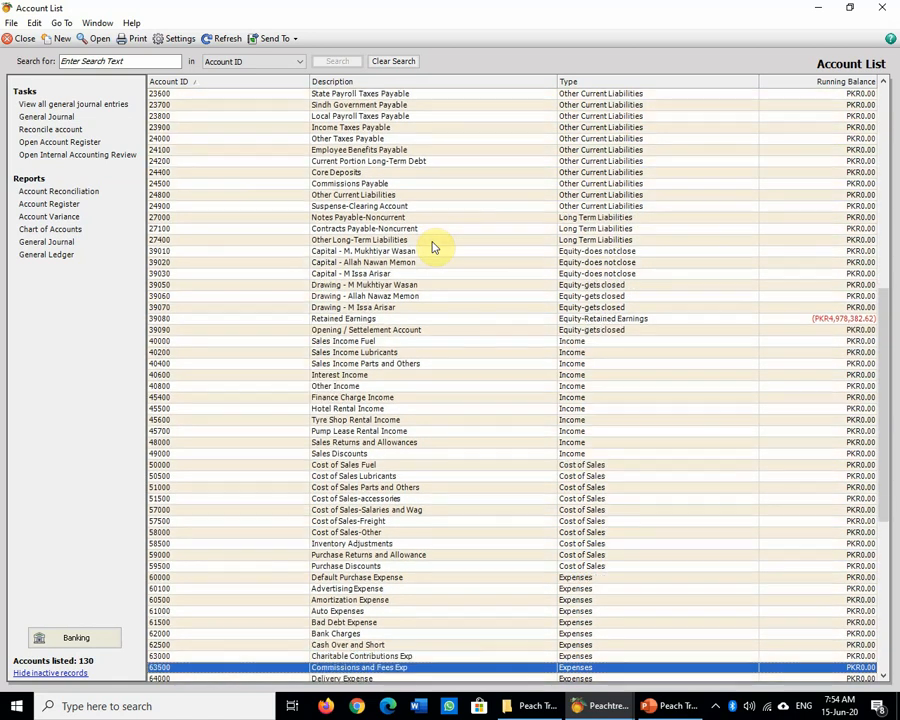
# Return to the cost of sales entries and review Cost of Sales-accessories and Cost of Sales-Salaries and Wages
pyautogui.press('Up')
pyautogui.press('Up')
pyautogui.press('Up')
pyautogui.press('Up')
pyautogui.press('Up')
pyautogui.press('Up')
pyautogui.press('Up')
pyautogui.press('Up')
pyautogui.press('Up')
pyautogui.press('Up')
pyautogui.press('Up')
pyautogui.press('Up')
pyautogui.press('Up')
pyautogui.press('Up')
pyautogui.press('Up')
pyautogui.press('Up')
pyautogui.press('Up')
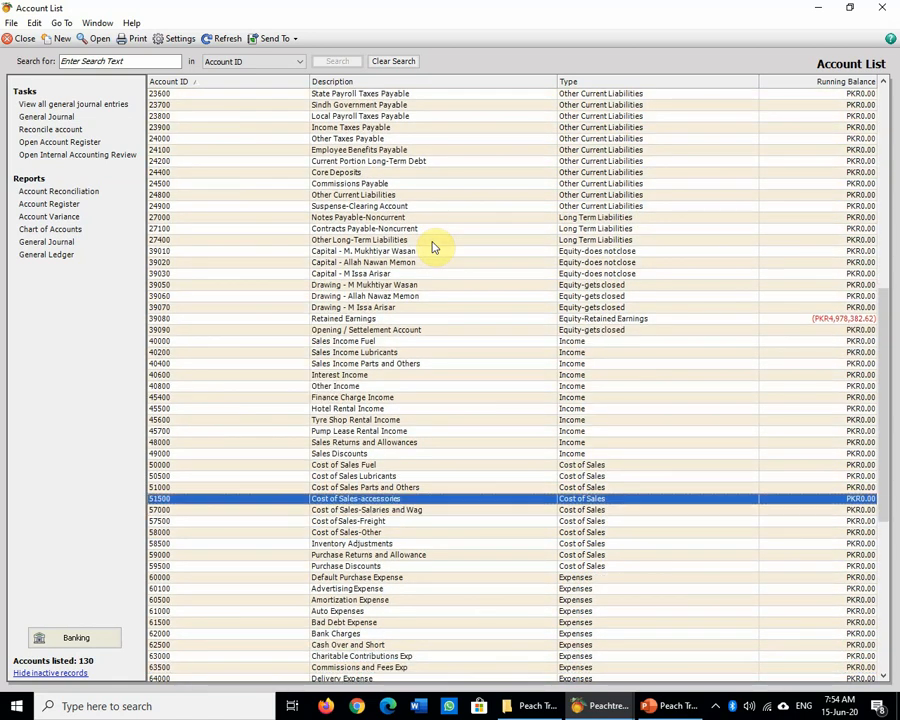
pyautogui.press('Down')
pyautogui.press('Down')
pyautogui.press('Down')
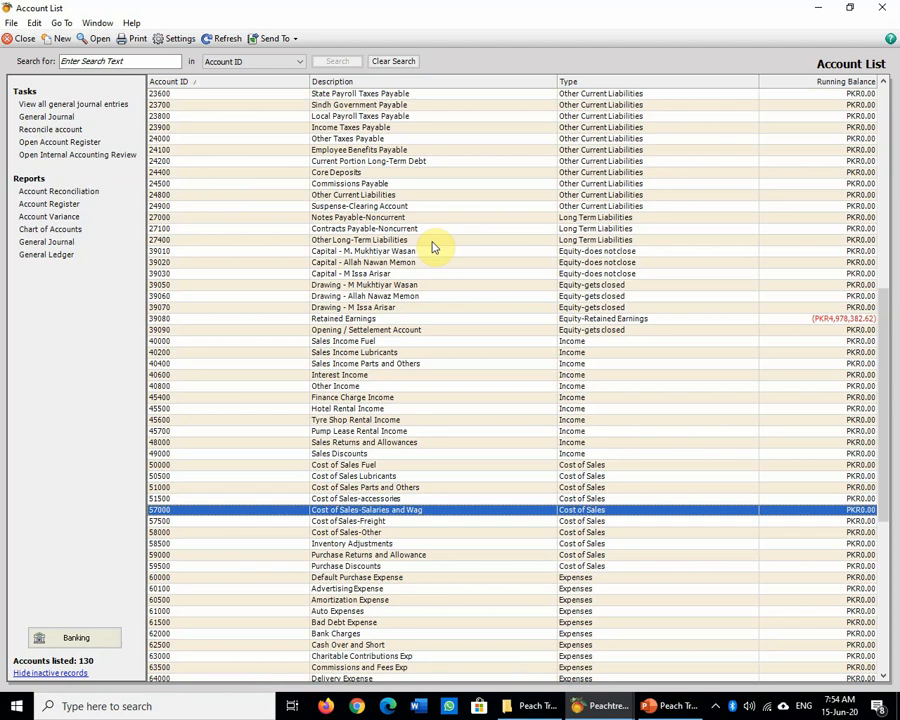
# Examine the rest of the cost of sales accounts and the expense accounts up to Charitable Contributions Exp 63000
pyautogui.press('Down')
pyautogui.press('Down')
pyautogui.press('Down')
pyautogui.press('Down')
pyautogui.press('Down')
pyautogui.press('Down')
pyautogui.press('Down')
pyautogui.press('Down')
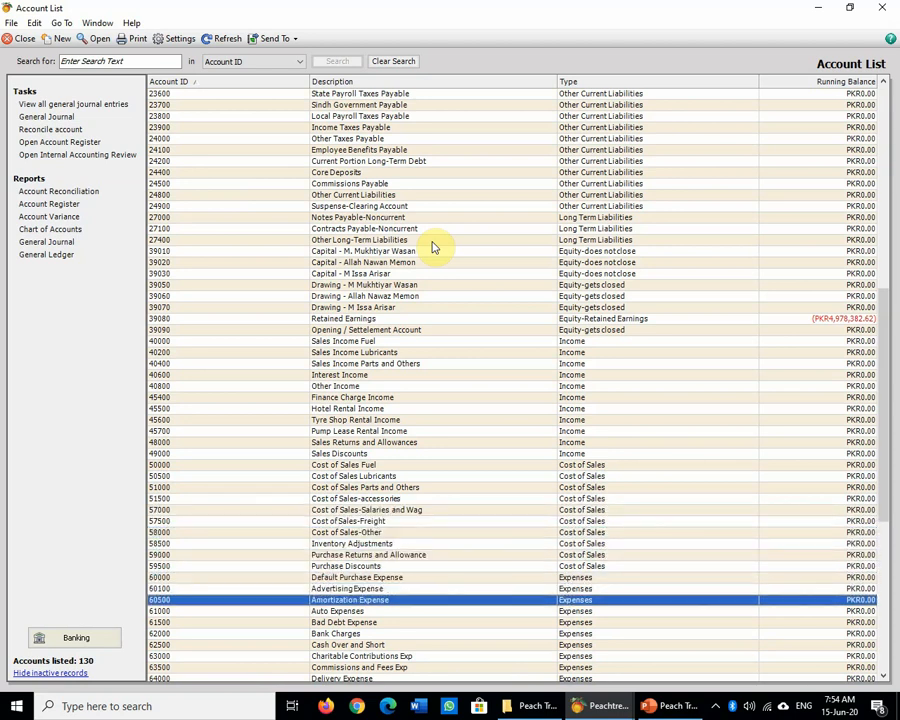
pyautogui.press('Down')
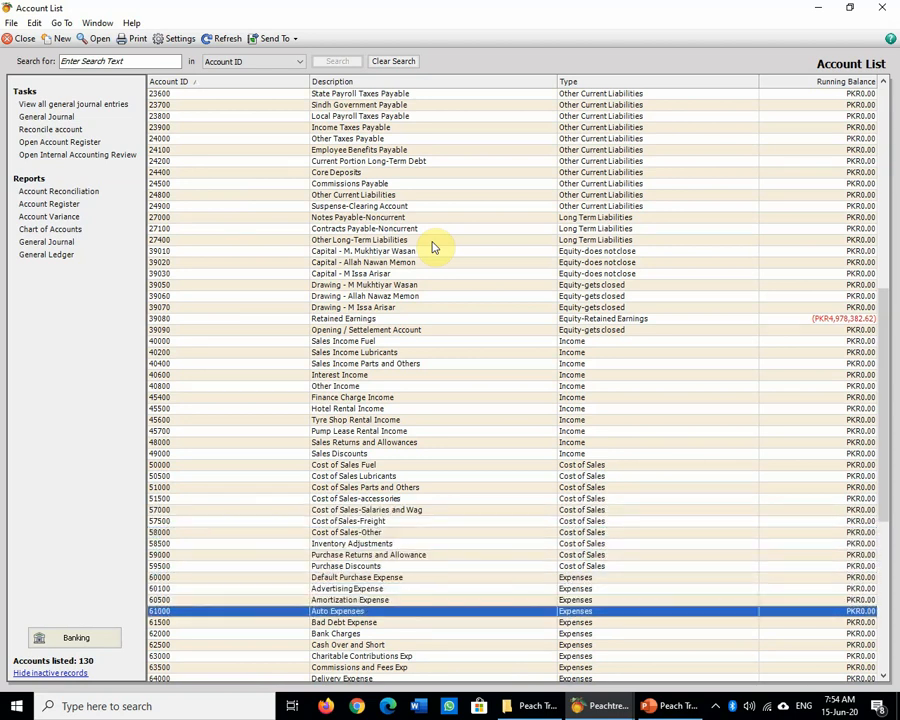
pyautogui.press('Down')
pyautogui.press('Down')
pyautogui.press('Down')
pyautogui.press('Down')
pyautogui.press('Down')
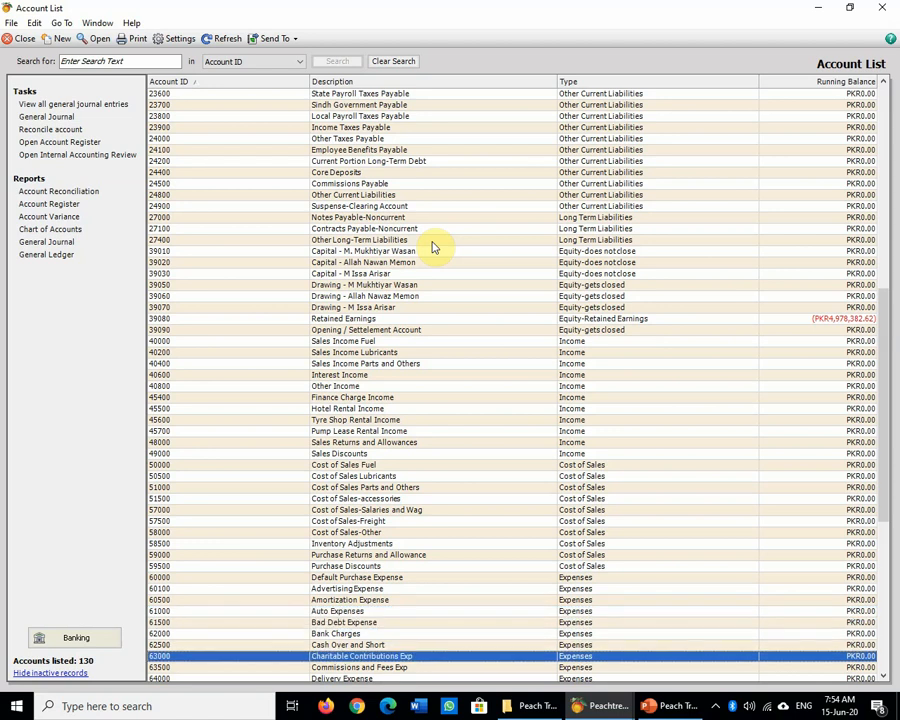
# Examine the expense accounts from Commissions and Fees Exp past Licenses Expense 69500
pyautogui.press('Down')
pyautogui.press('Down')
pyautogui.press('Down')
pyautogui.press('Down')
pyautogui.press('Down')
pyautogui.press('Down')
pyautogui.press('Down')
pyautogui.press('Down')
pyautogui.press('Down')
pyautogui.press('Down')
pyautogui.press('Down')
pyautogui.press('Down')
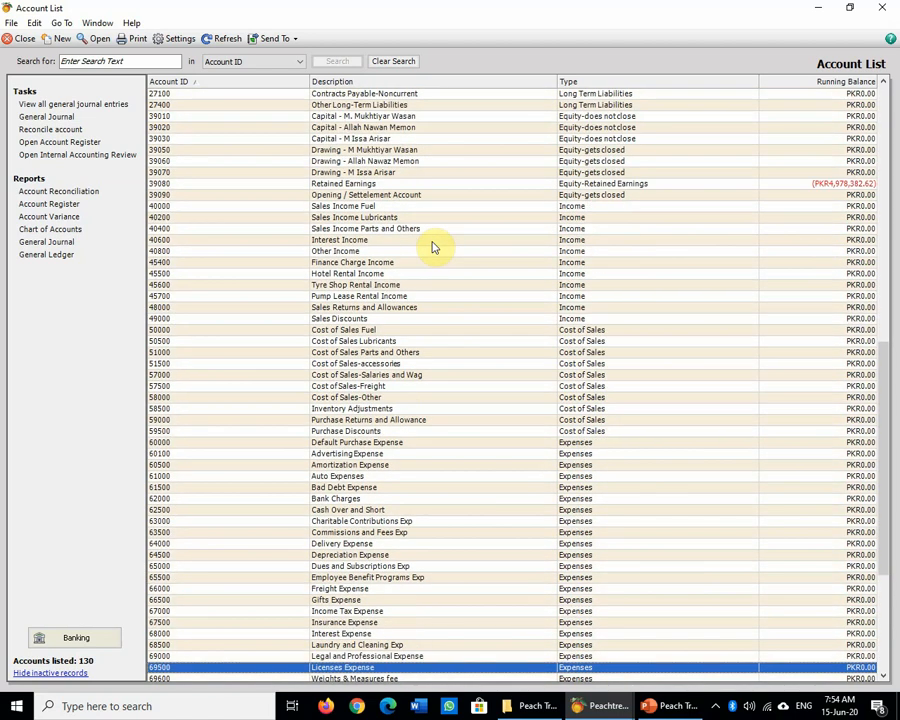
pyautogui.press('Down')
pyautogui.press('Down')
pyautogui.press('Down')
# Recheck the middle expense accounts, between Gifts Expense 66500 and Loss on NSF Checks 70000
pyautogui.press('Up')
pyautogui.press('Up')
pyautogui.press('Up')
pyautogui.press('Up')
pyautogui.press('Up')
pyautogui.press('Up')
pyautogui.press('Up')
pyautogui.press('Up')
pyautogui.press('Up')
pyautogui.press('Up')
pyautogui.press('Up')
pyautogui.press('Up')
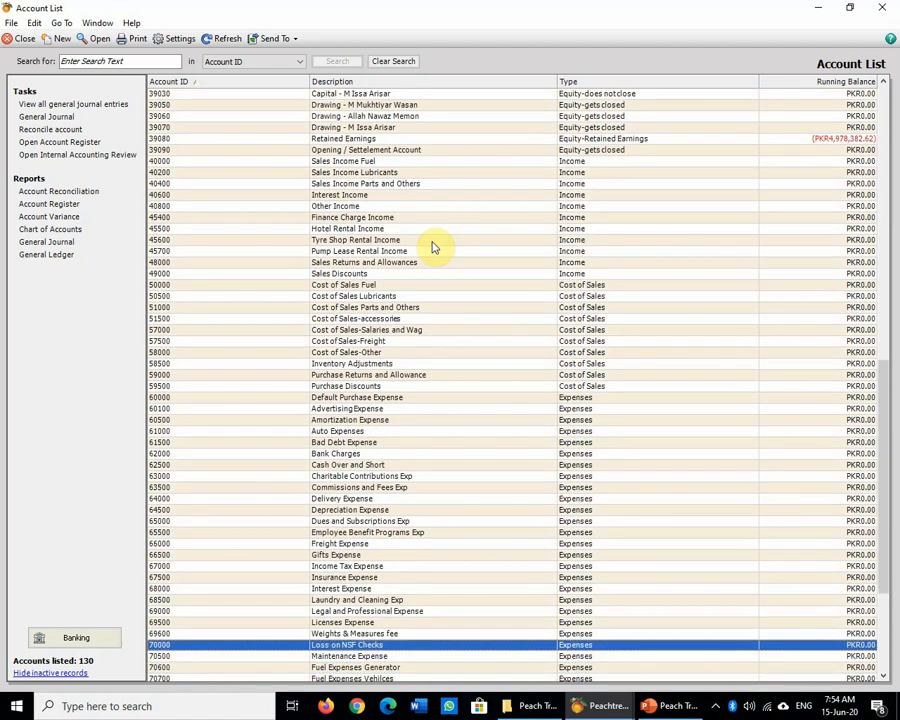
pyautogui.press('Down')
pyautogui.press('Down')
pyautogui.press('Down')
pyautogui.press('Down')
pyautogui.press('Down')
pyautogui.press('Down')
pyautogui.press('Down')
pyautogui.press('Down')
pyautogui.press('Down')
pyautogui.press('Down')
pyautogui.press('Down')
pyautogui.press('Down')
pyautogui.press('Down')
pyautogui.press('Down')
pyautogui.press('Down')
pyautogui.press('Down')
pyautogui.press('Down')
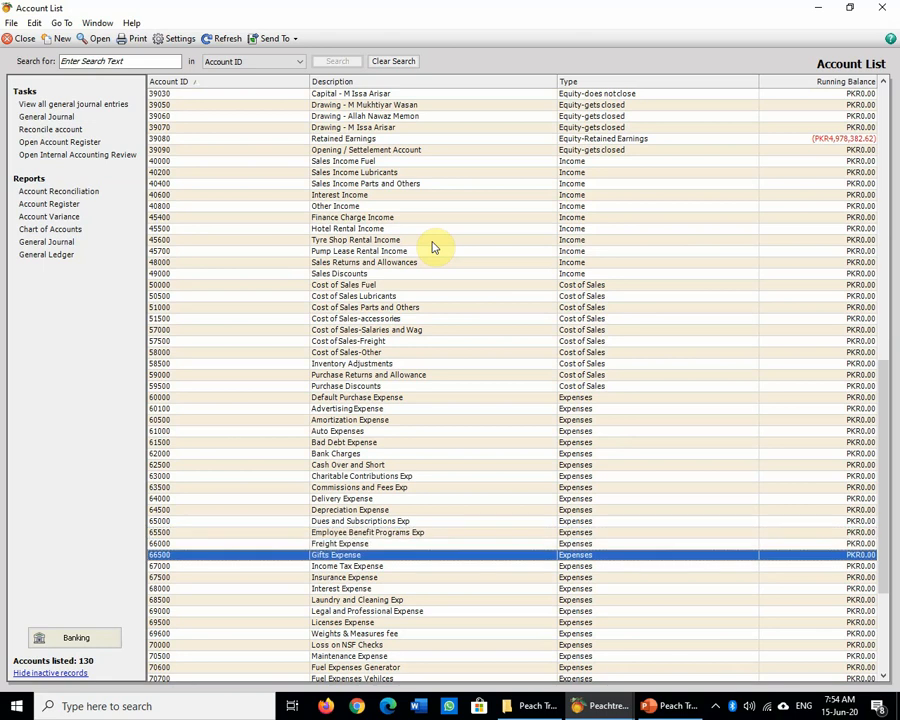
# Examine the remaining expense accounts down to Gain/Loss on Sale of Assets 90000, then back up to Supplies Expense 76500
pyautogui.press('Down')
pyautogui.press('Down')
pyautogui.press('Down')
pyautogui.press('Down')
pyautogui.press('Down')
pyautogui.press('Down')
pyautogui.press('Down')
pyautogui.press('Down')
pyautogui.press('Down')
pyautogui.press('Down')
pyautogui.press('Down')
pyautogui.press('Down')
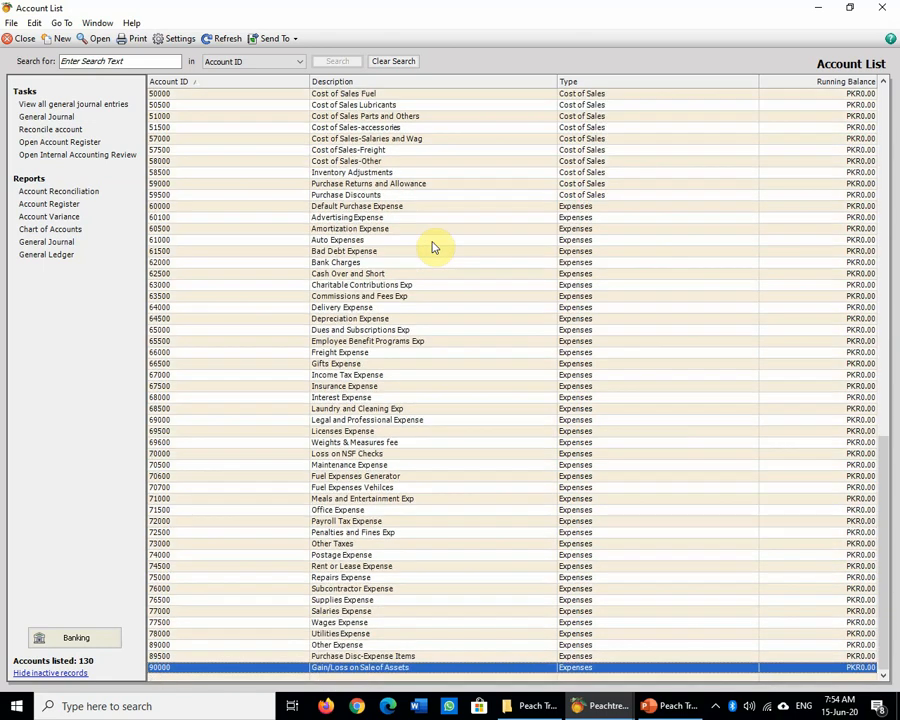
pyautogui.press('Up')
pyautogui.press('Up')
pyautogui.press('Up')
pyautogui.press('Up')
pyautogui.press('Up')
pyautogui.press('Up')
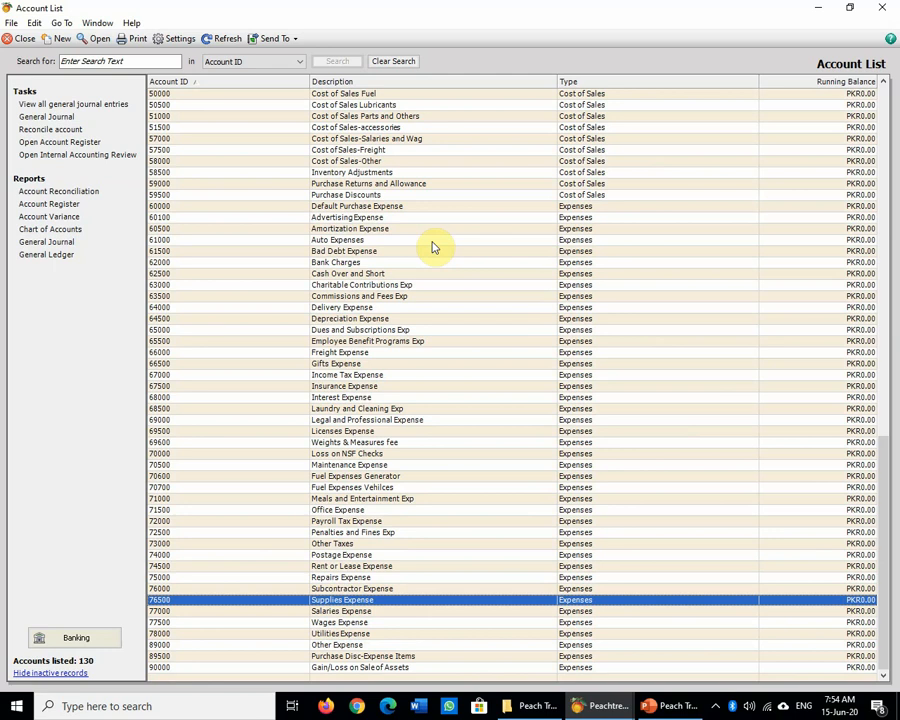
# Close the account list and open a blank new account form for the chart of accounts
pyautogui.click(20, 38)
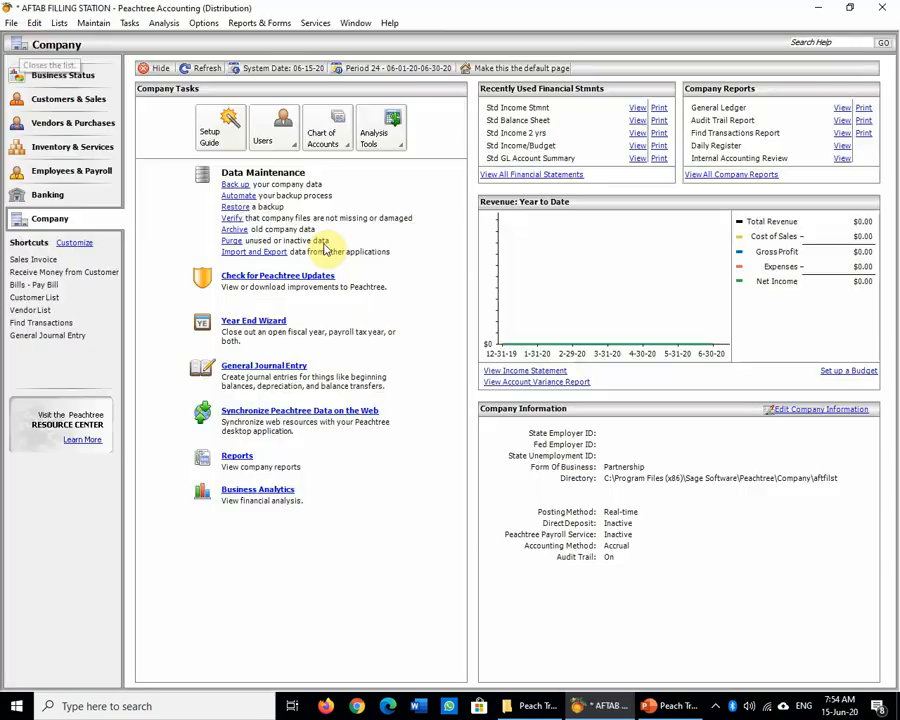
pyautogui.click(338, 132)
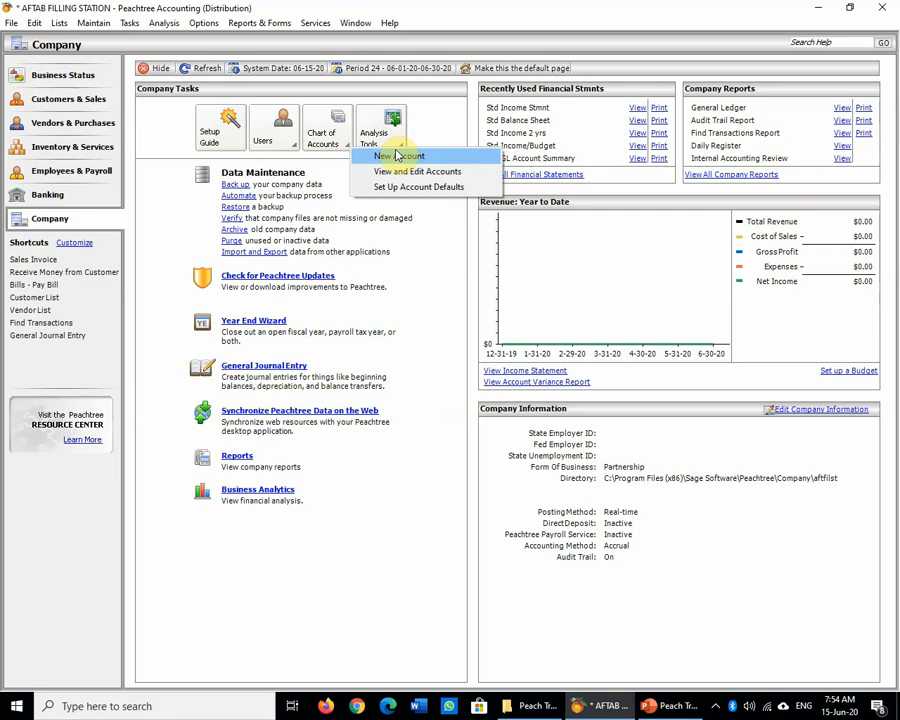
pyautogui.click(392, 376)
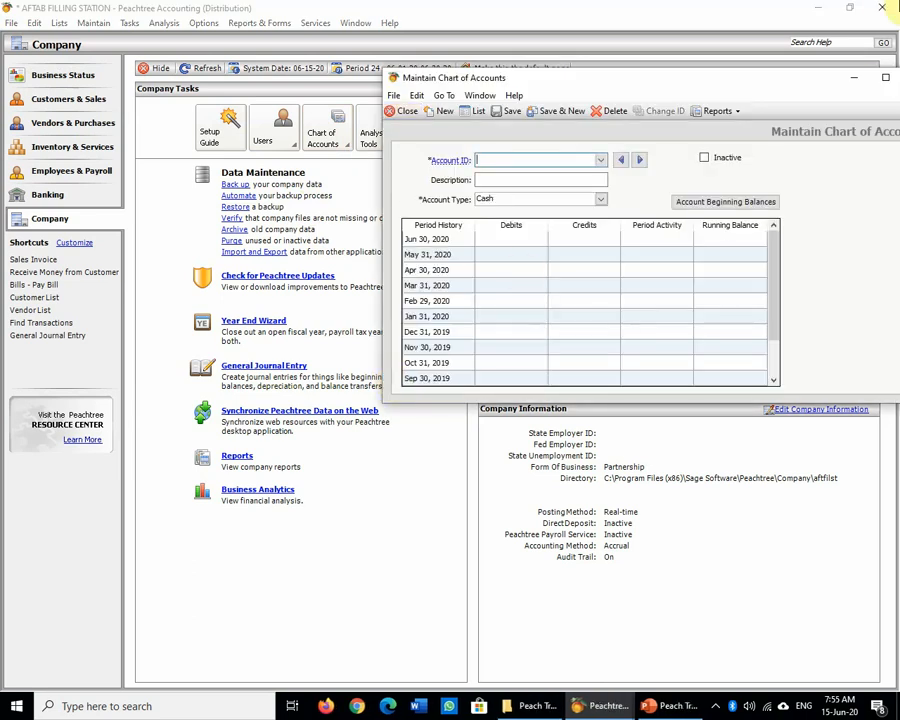
# Move the Maintain Chart of Accounts window fully into view and open the account list from it
pyautogui.click(811, 80)
pyautogui.moveTo(811, 80); pyautogui.dragTo(388, 73)
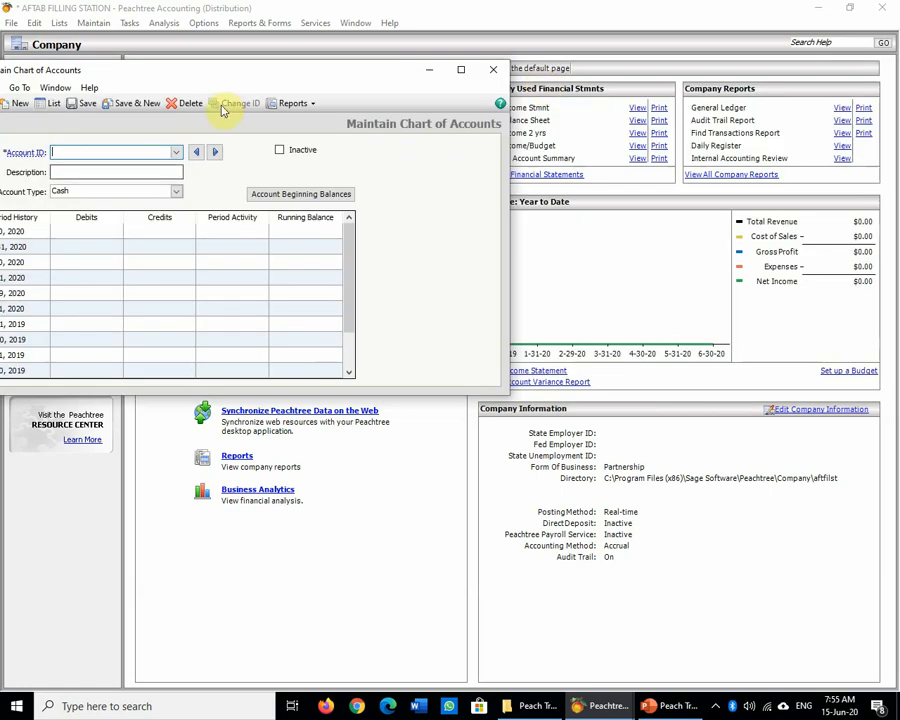
pyautogui.moveTo(223, 74); pyautogui.dragTo(421, 74)
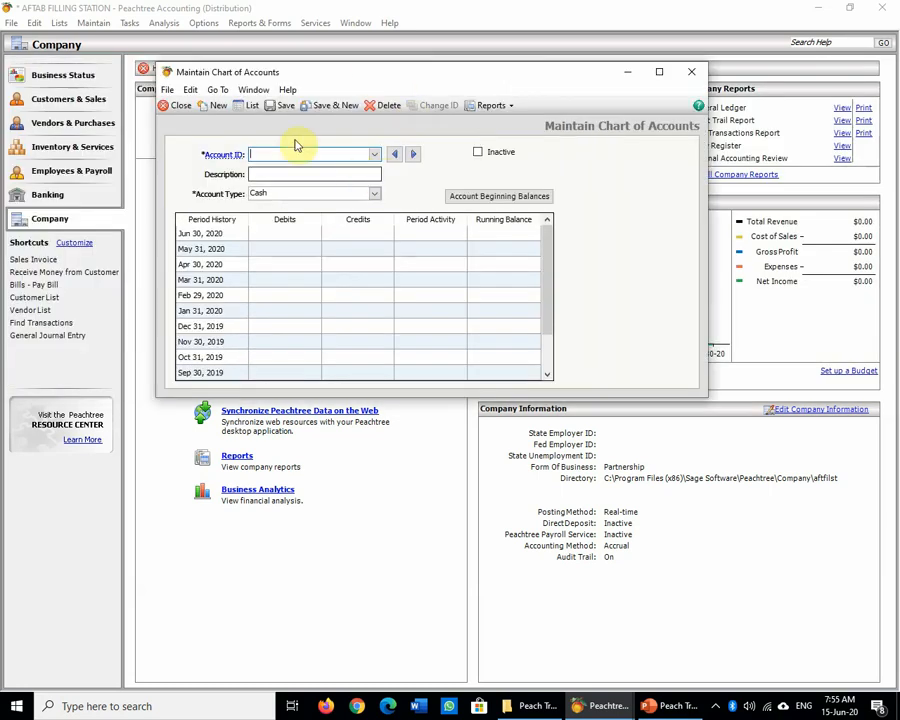
pyautogui.click(245, 106)
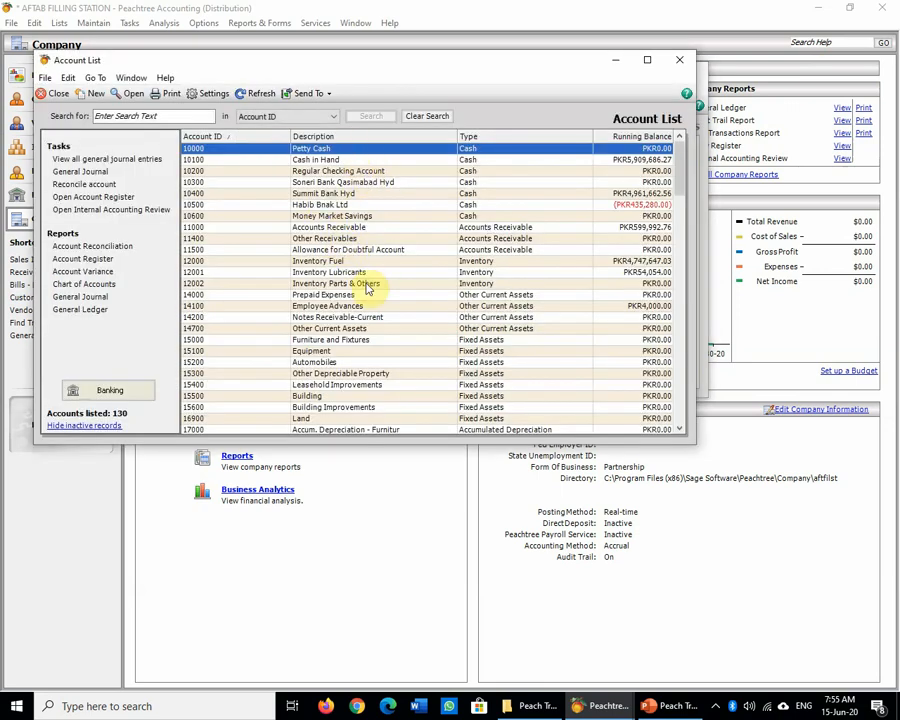
# Close the account list and review the account types from Cost of Sales through Income on the blank new account form
pyautogui.click(679, 59)
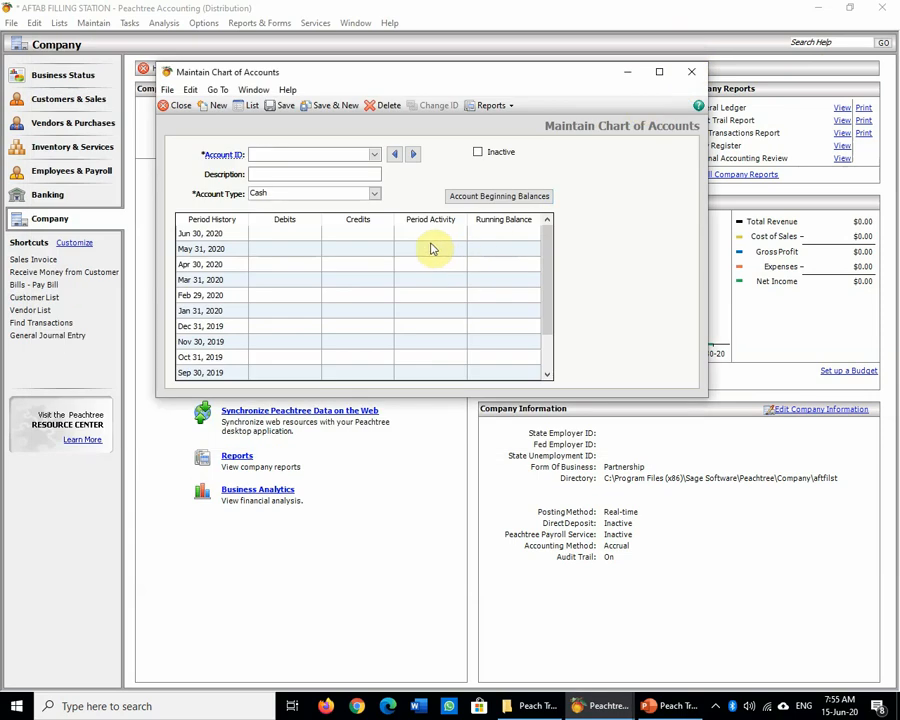
pyautogui.click(373, 195)
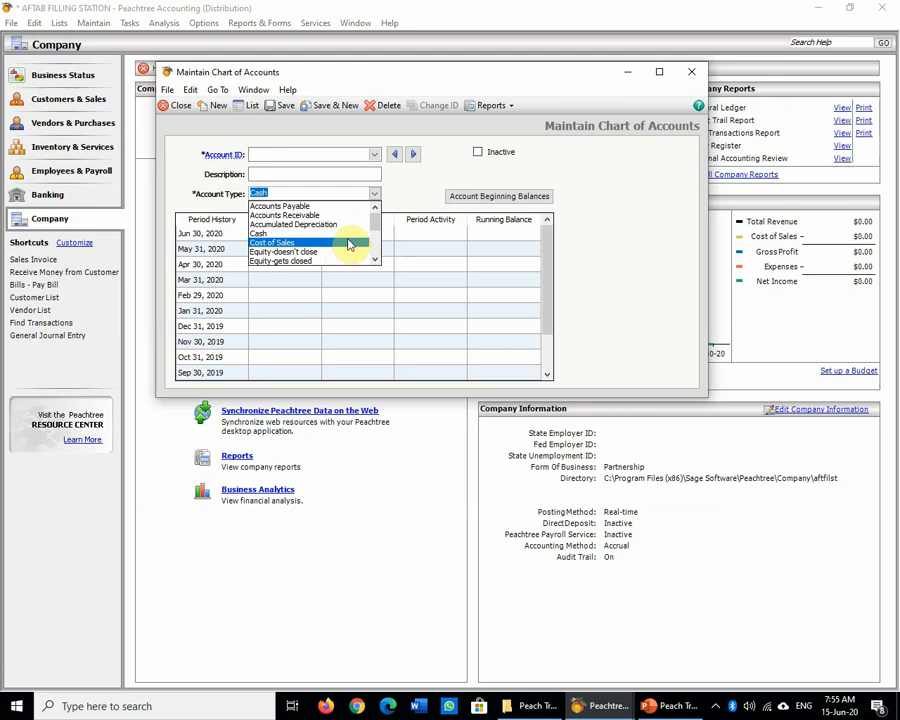
pyautogui.press('Down')
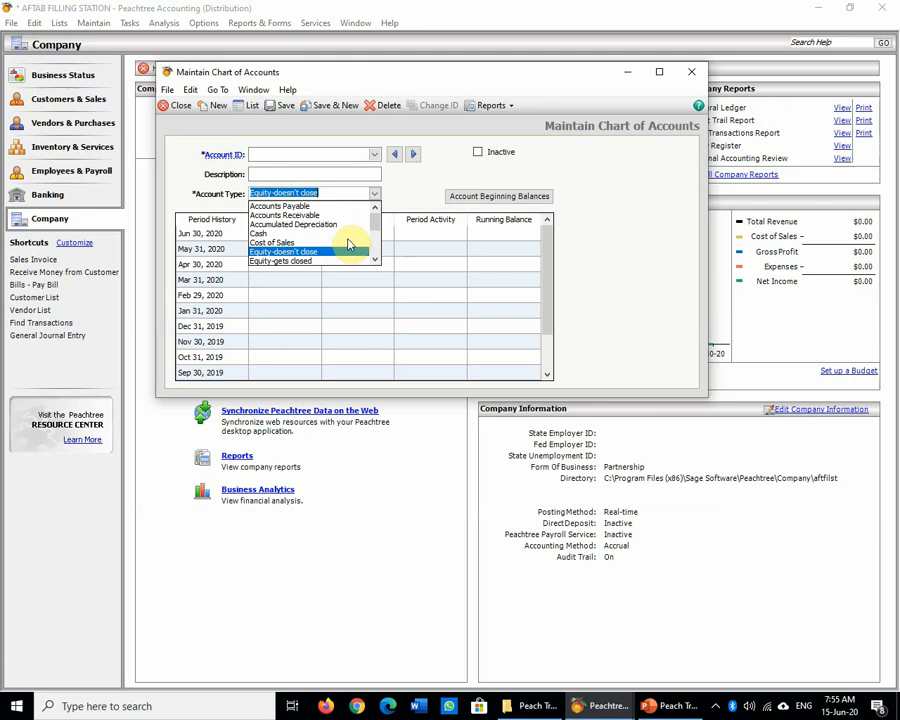
pyautogui.press('Down')
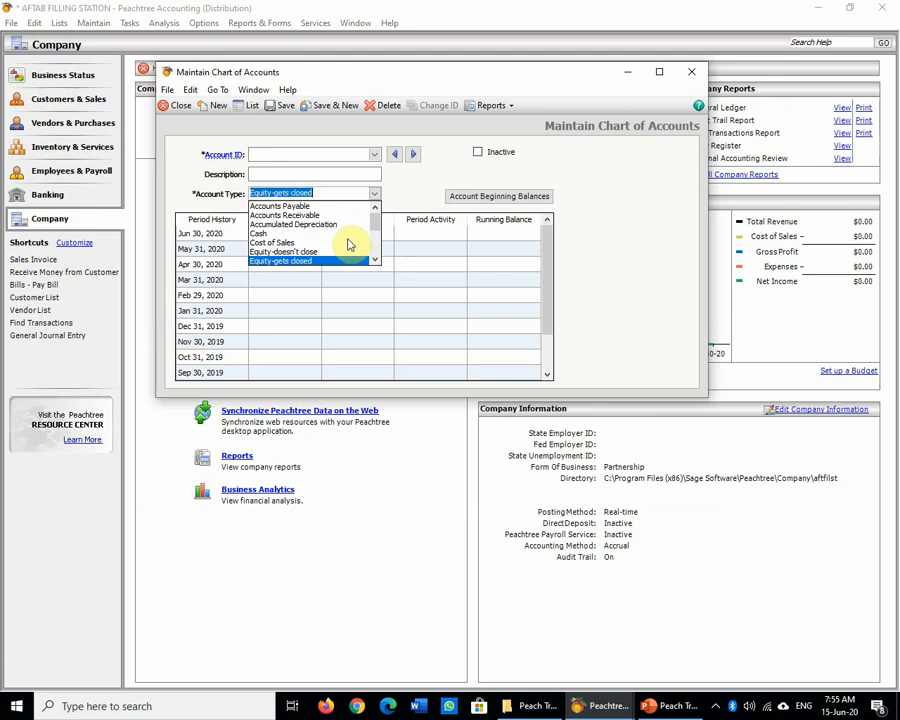
pyautogui.press('Down')
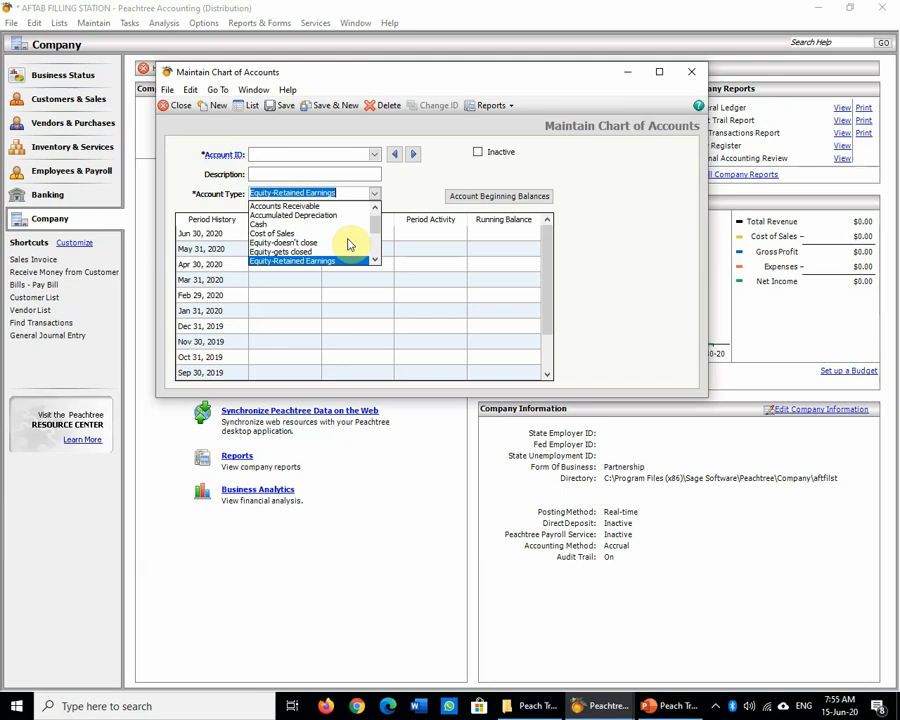
pyautogui.press('Down')
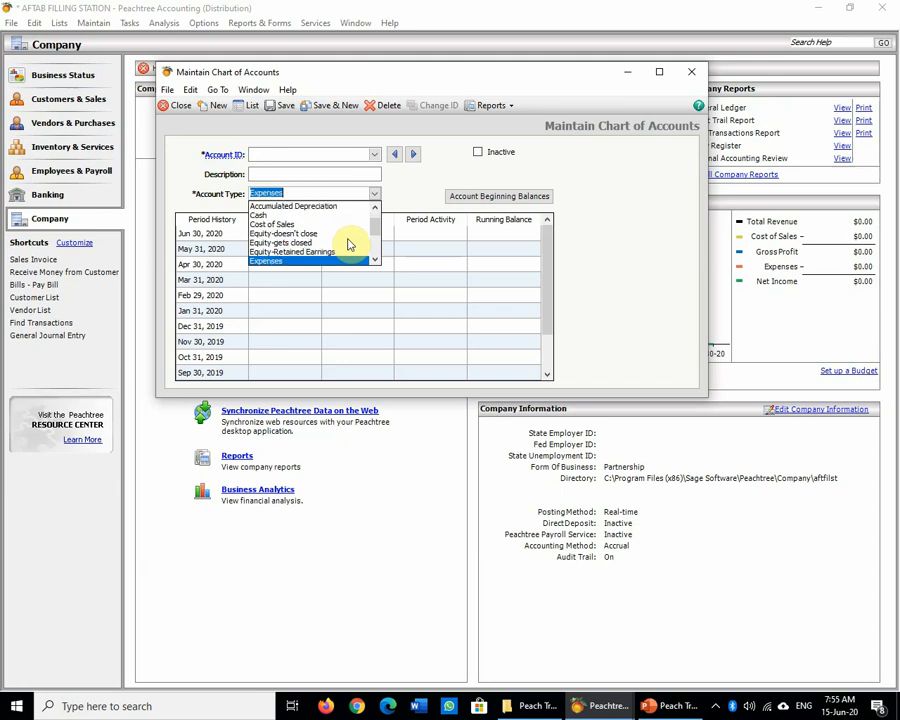
pyautogui.press('Up')
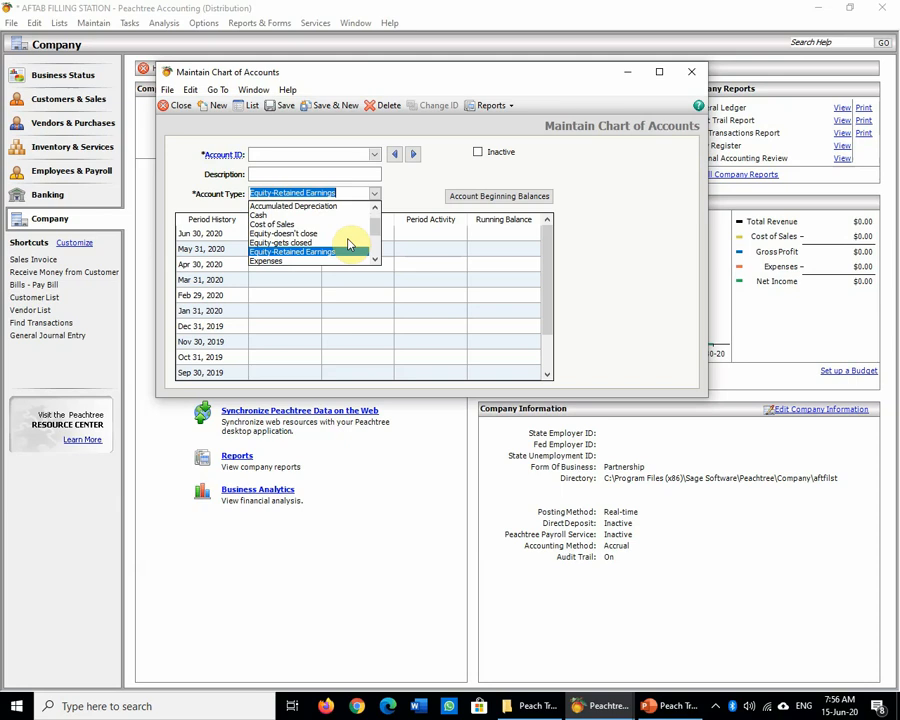
pyautogui.press('Down')
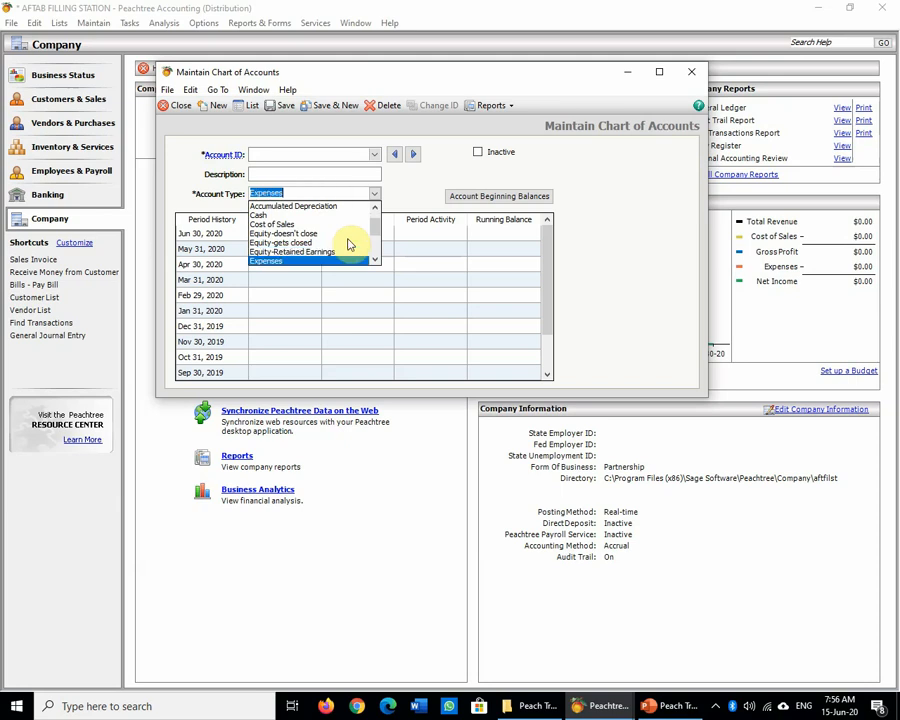
pyautogui.press('Down')
pyautogui.press('Down')
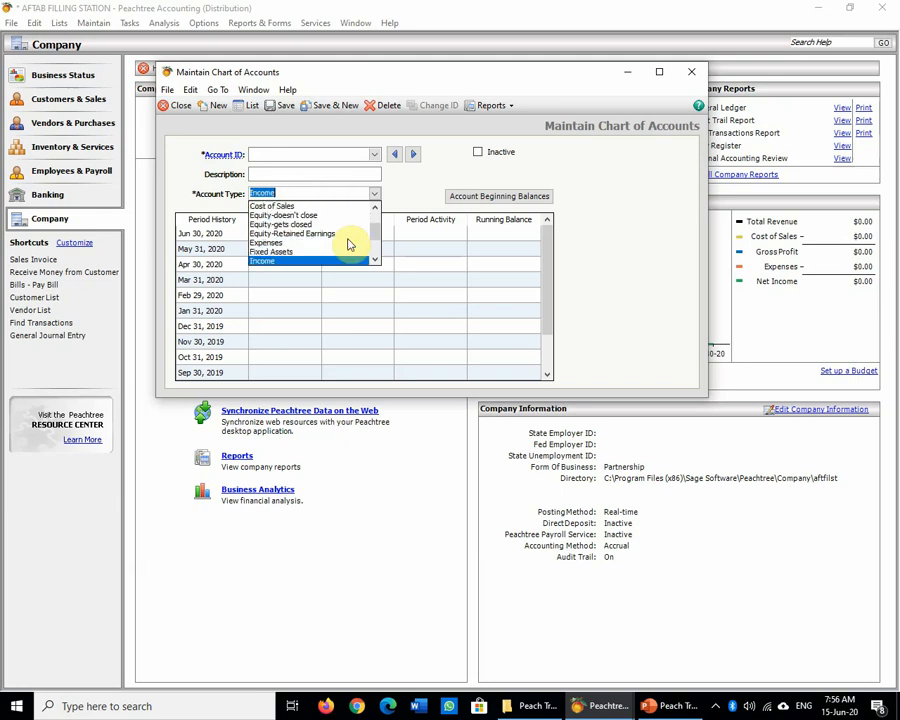
# Review the remaining account types from Fixed Assets to Other Current Liabilities, leaving Other Current Liabilities chosen
pyautogui.press('Up')
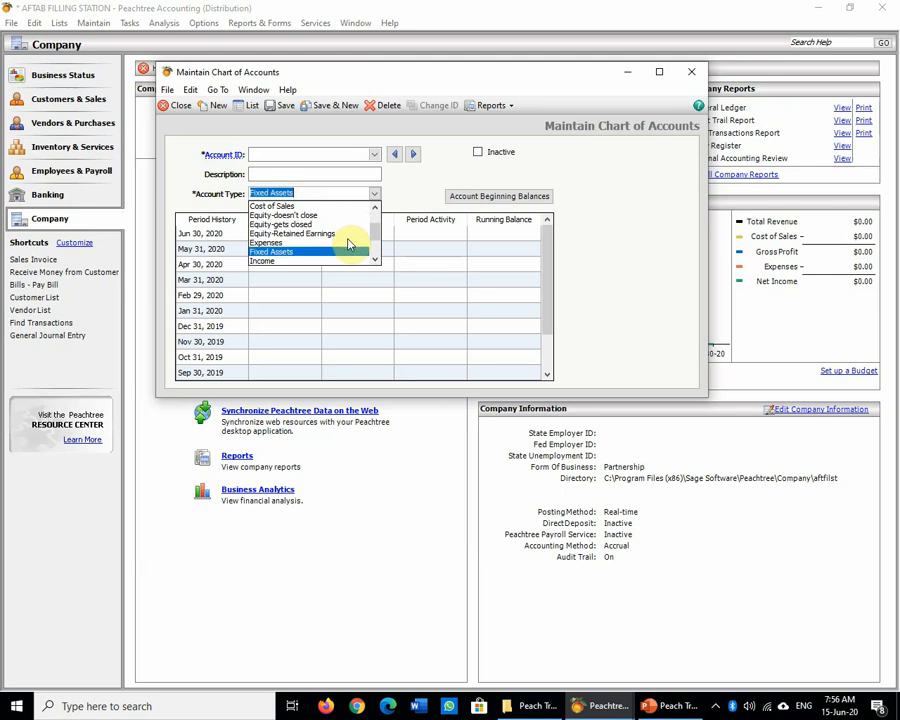
pyautogui.press('Down')
pyautogui.press('Down')
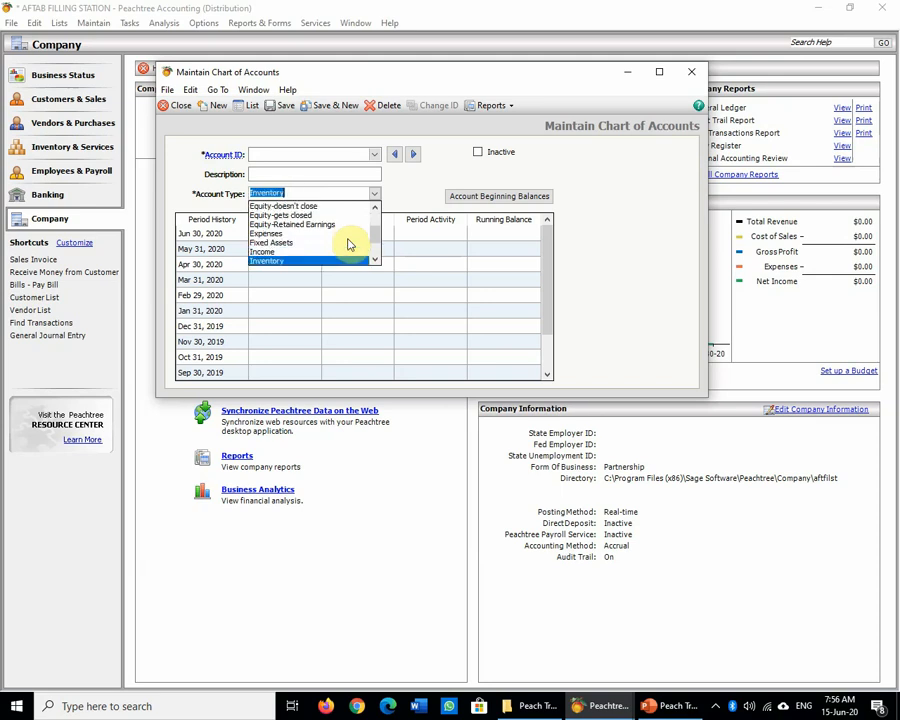
pyautogui.press('Up')
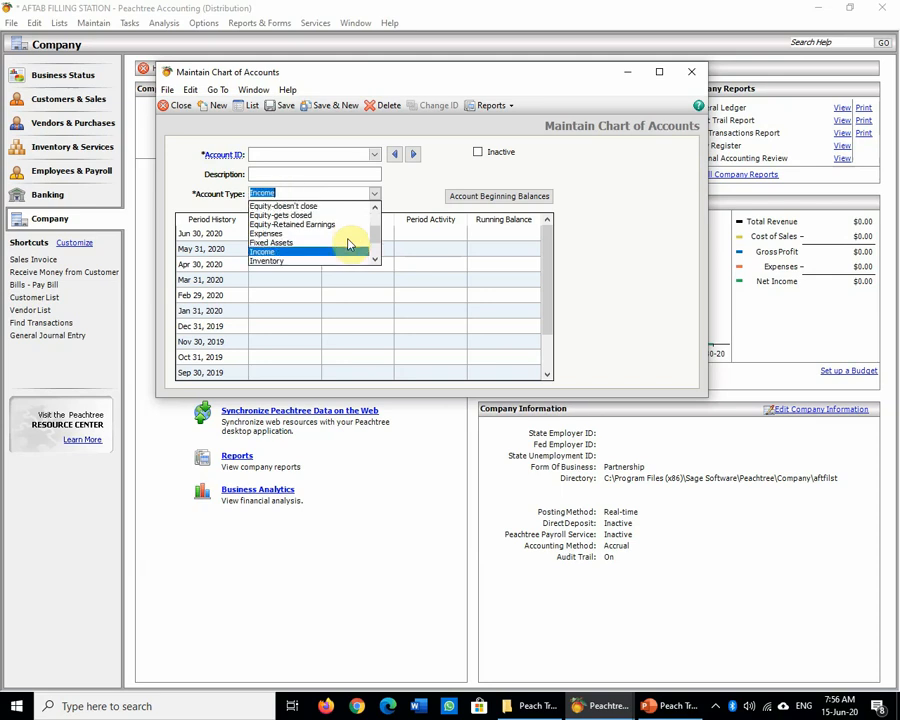
pyautogui.press('Down')
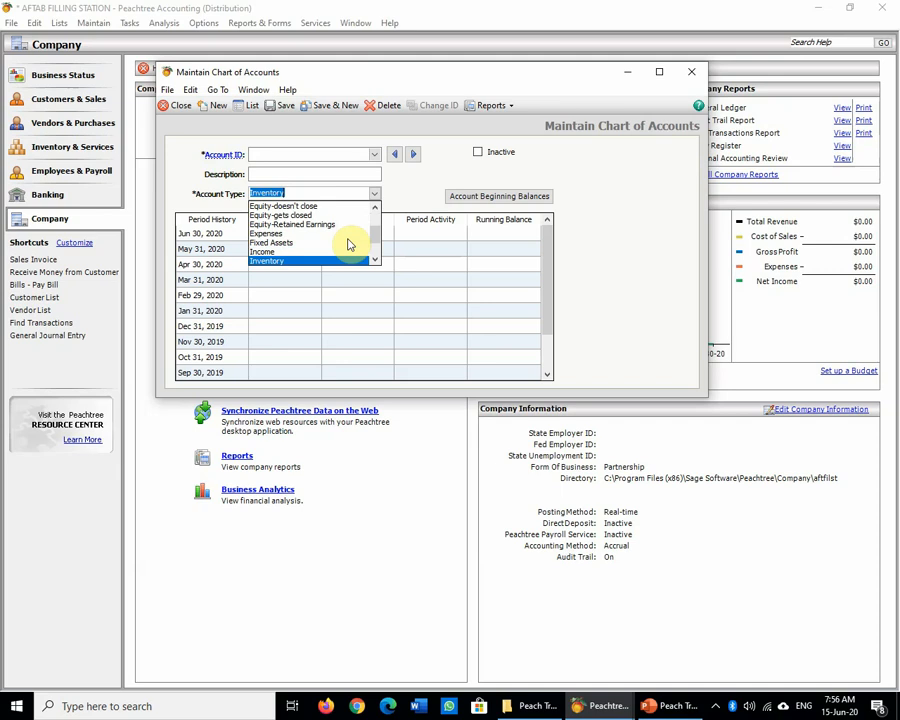
pyautogui.press('Down')
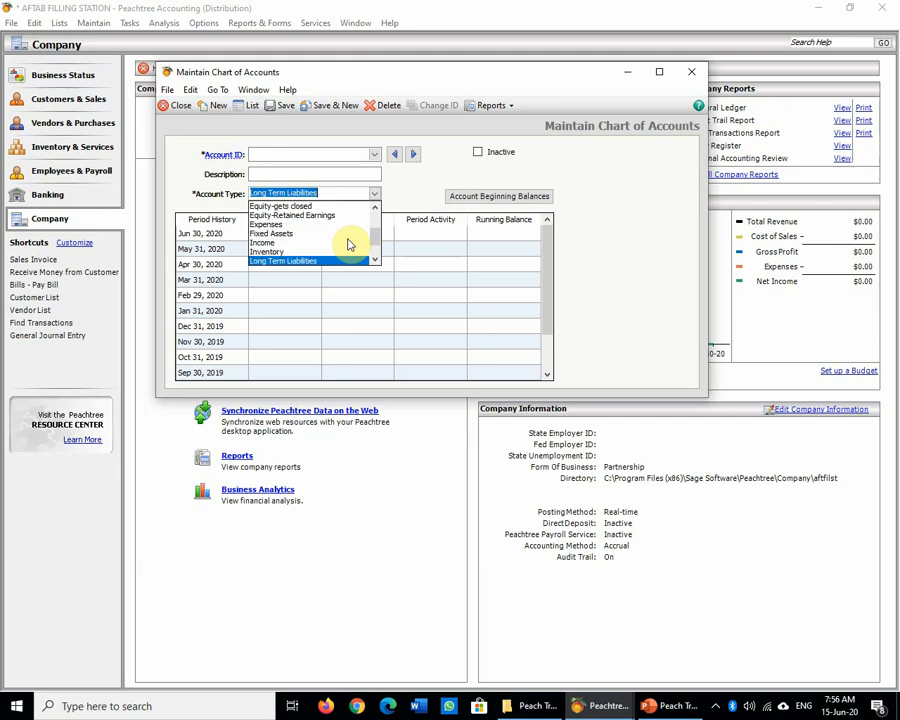
pyautogui.press('Down')
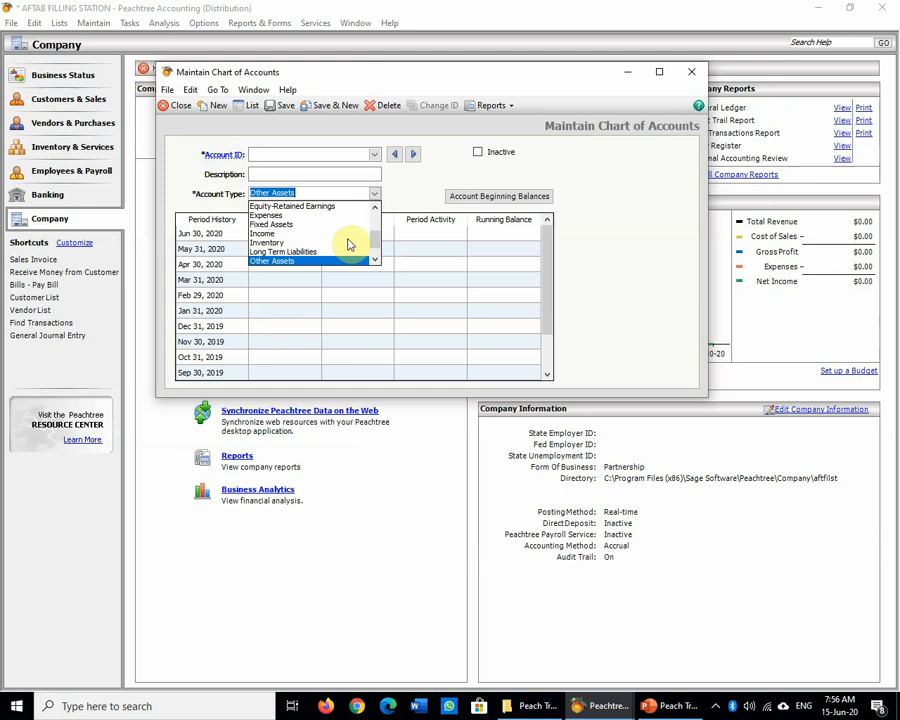
pyautogui.press('Down')
pyautogui.press('Down')
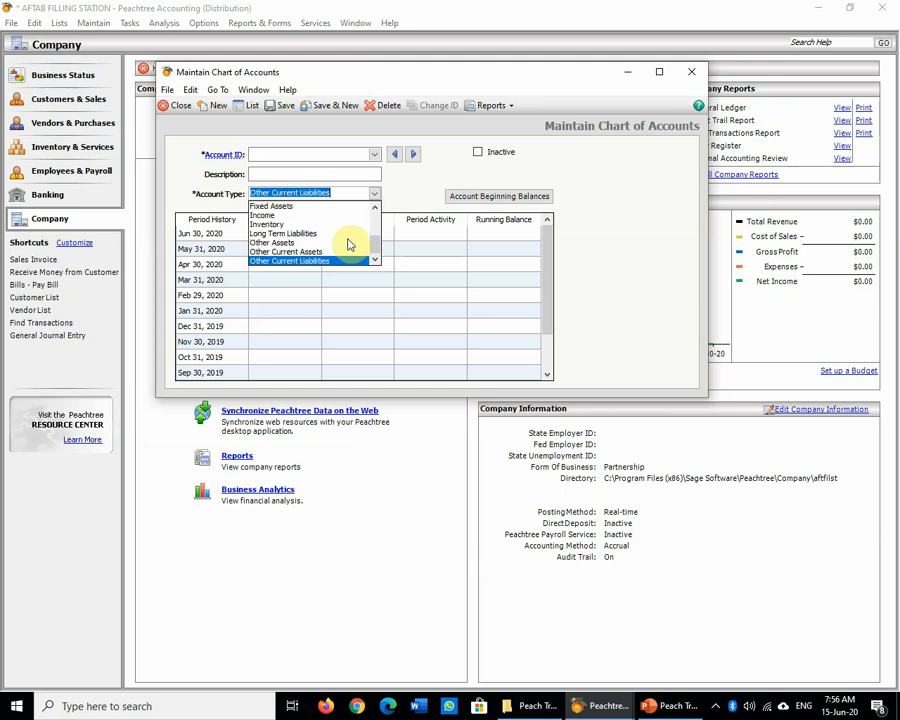
pyautogui.click(661, 219)
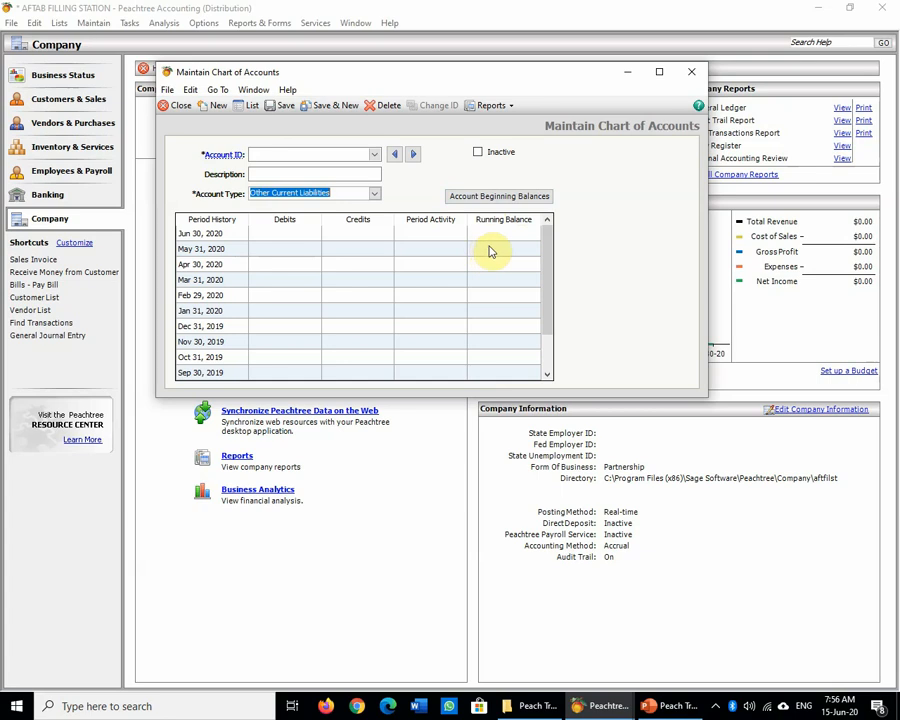
# View the periods offered for entering account beginning balances and dismiss the dialog without choosing one
pyautogui.press('Tab')
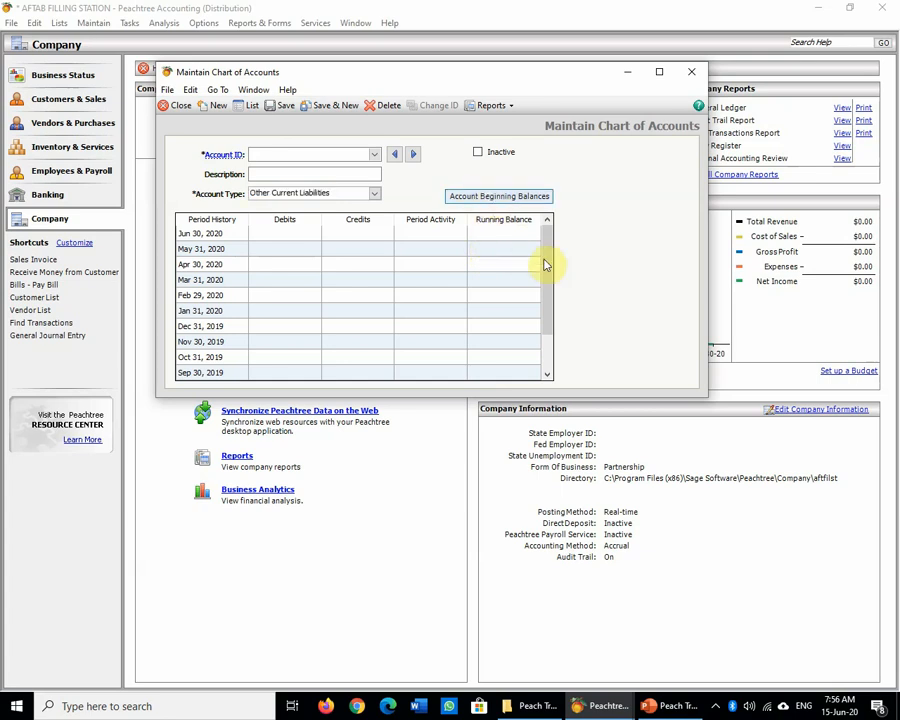
pyautogui.click(496, 198)
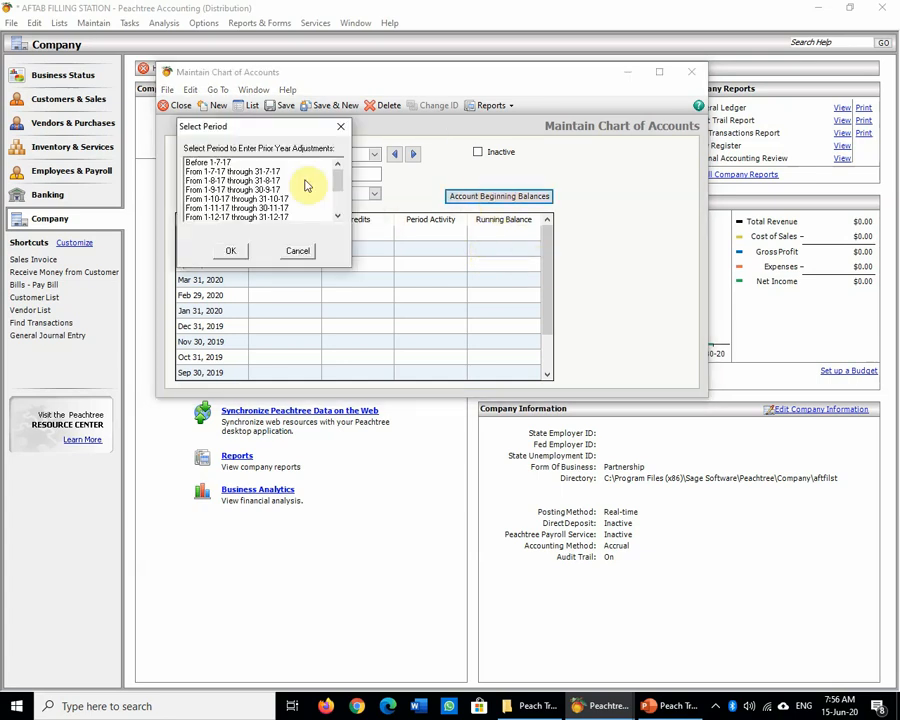
pyautogui.click(297, 250)
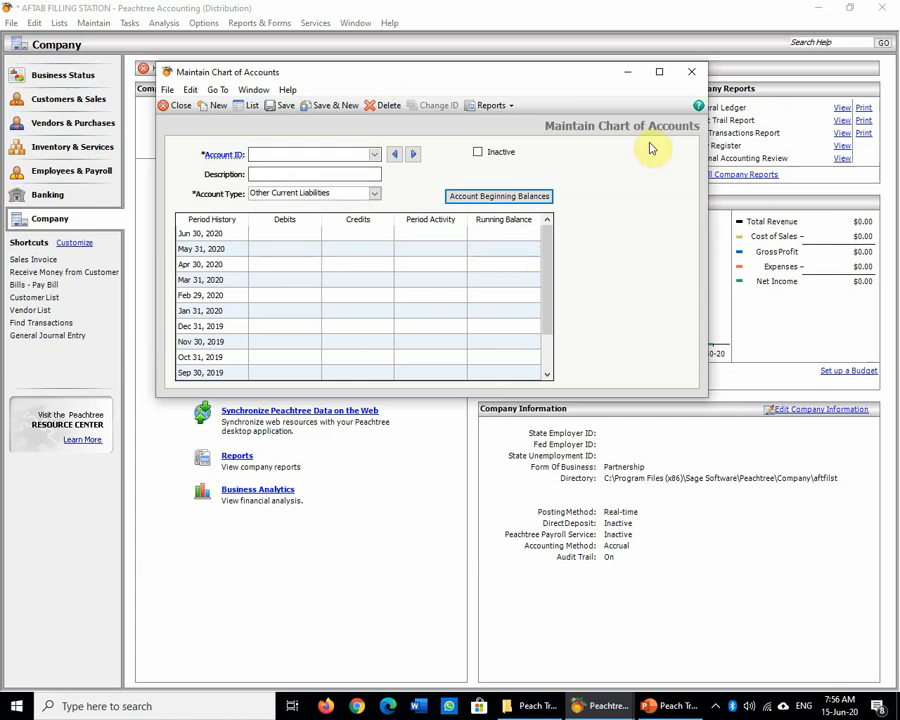
# Browse the account records backward from Gain/Loss on Sale of Assets 90000 to Salaries Expense 77000, then return to 90000
pyautogui.click(395, 154)
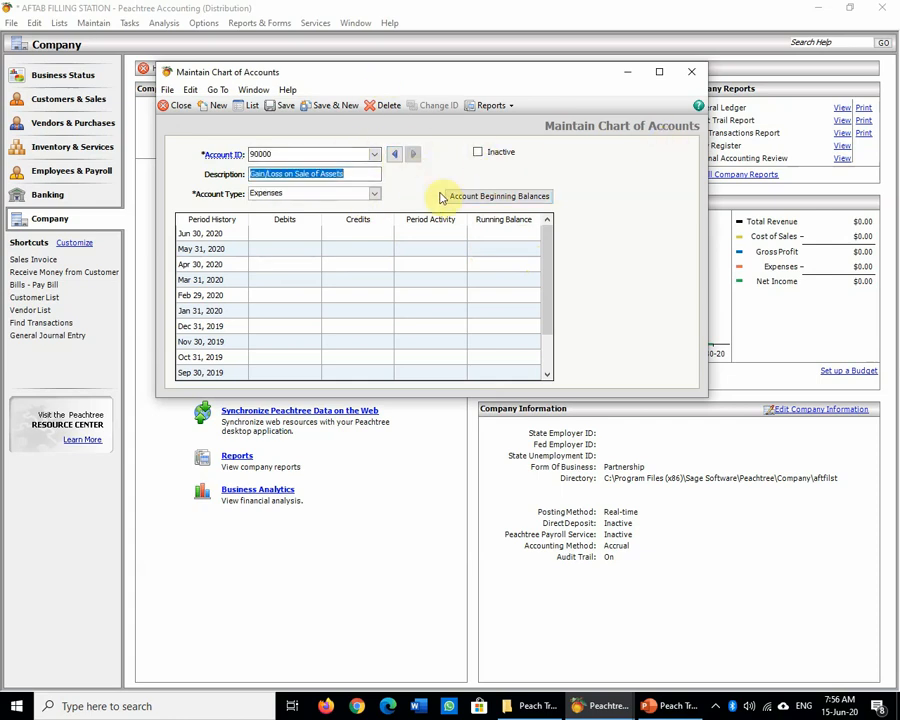
pyautogui.click(396, 153)
pyautogui.click(396, 153)
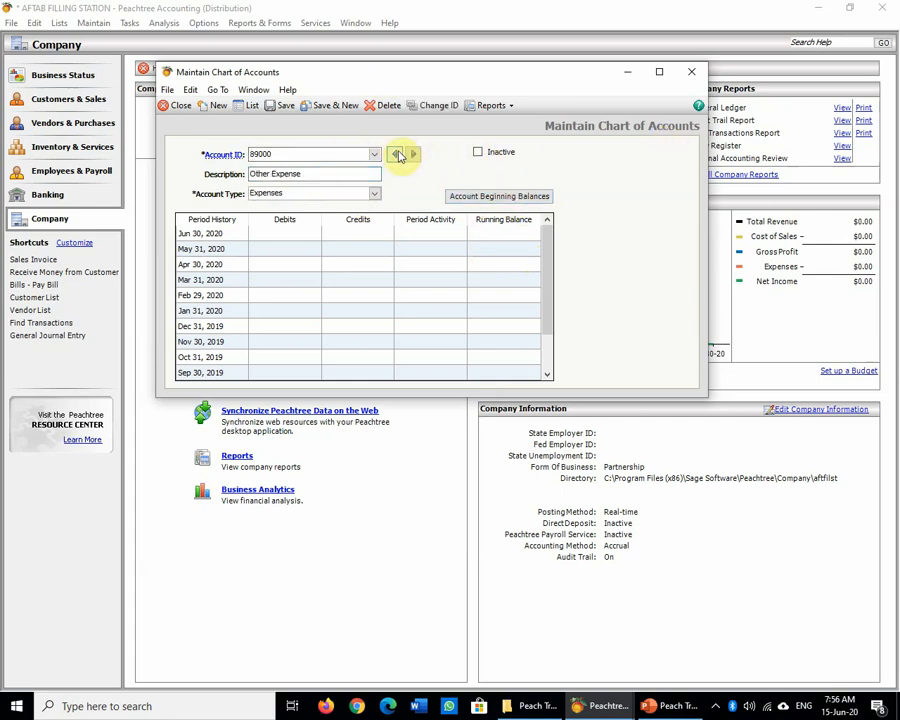
pyautogui.click(396, 153)
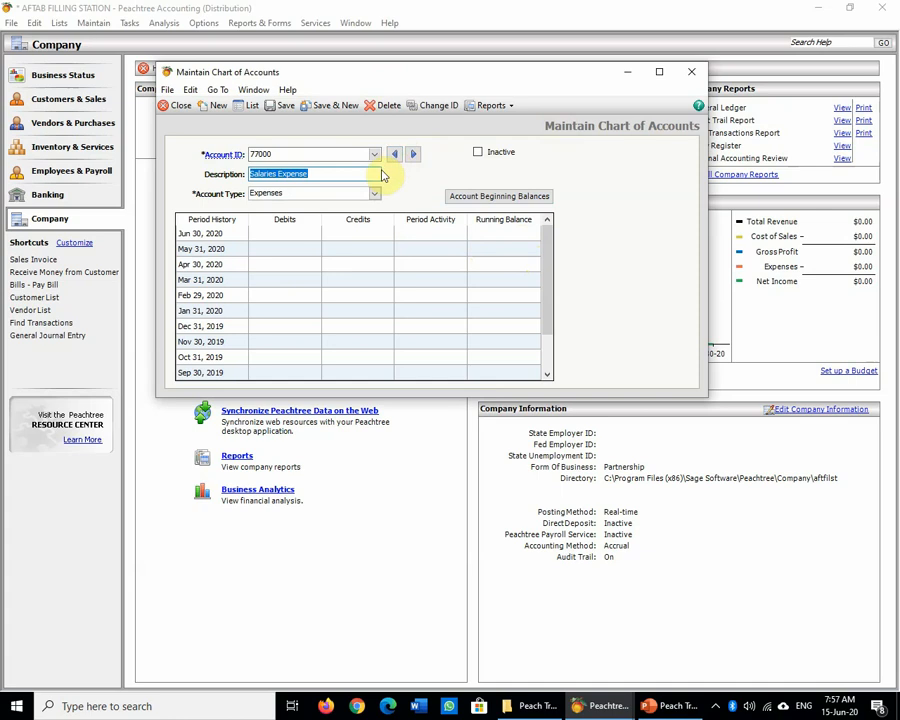
pyautogui.click(413, 154)
pyautogui.click(414, 155)
pyautogui.click(415, 156)
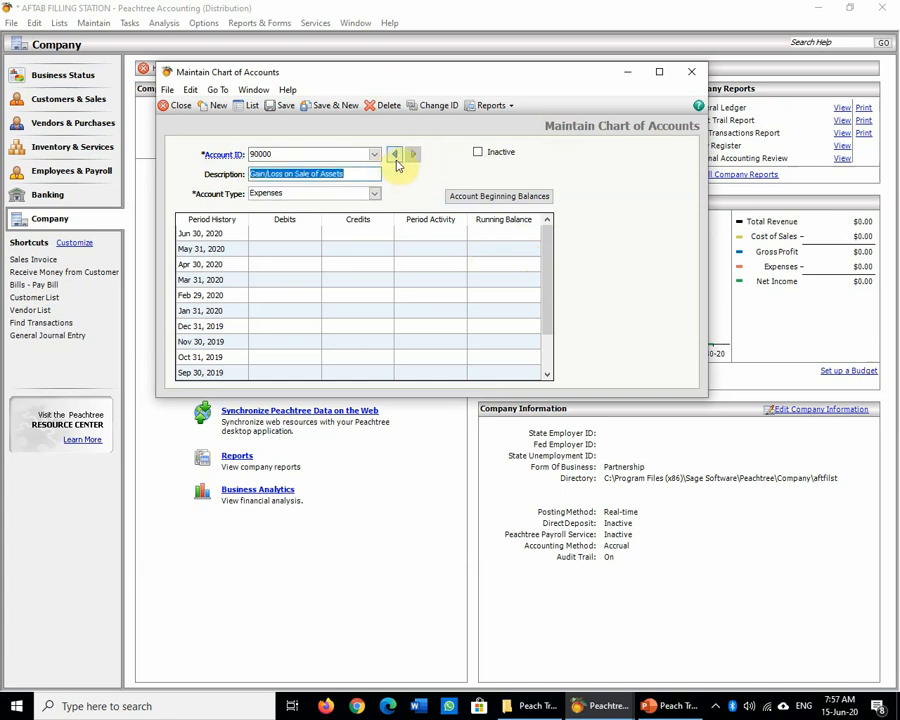
# Step backward through the expense account records from 90000 to Cash Over and Short 62500
pyautogui.click(395, 155)
pyautogui.click(396, 158)
pyautogui.click(396, 158)
pyautogui.click(396, 158)
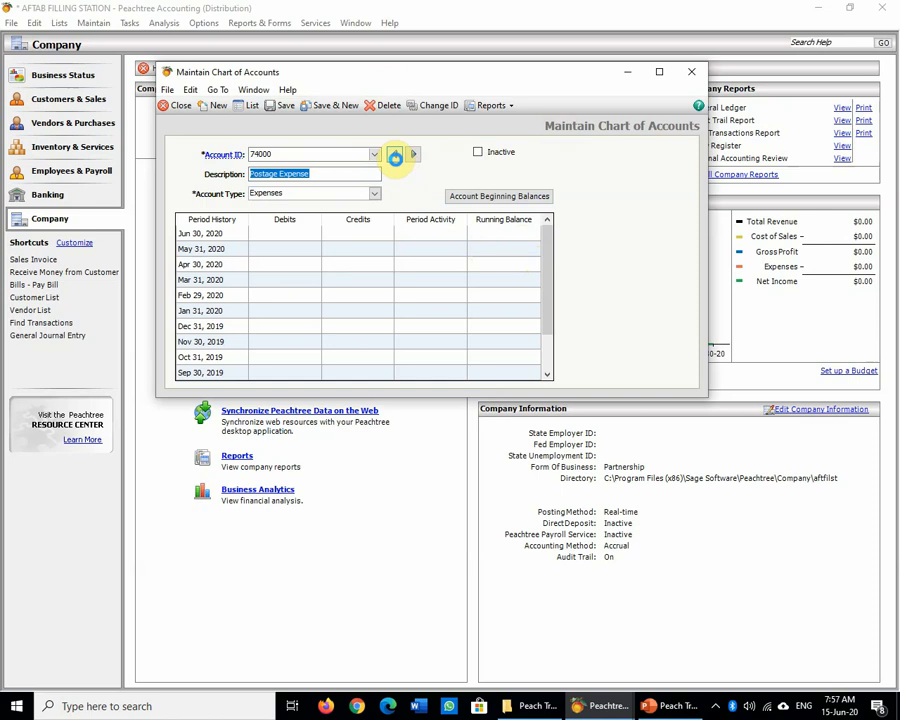
pyautogui.click(396, 158)
pyautogui.click(396, 158)
pyautogui.click(396, 158)
pyautogui.click(396, 158)
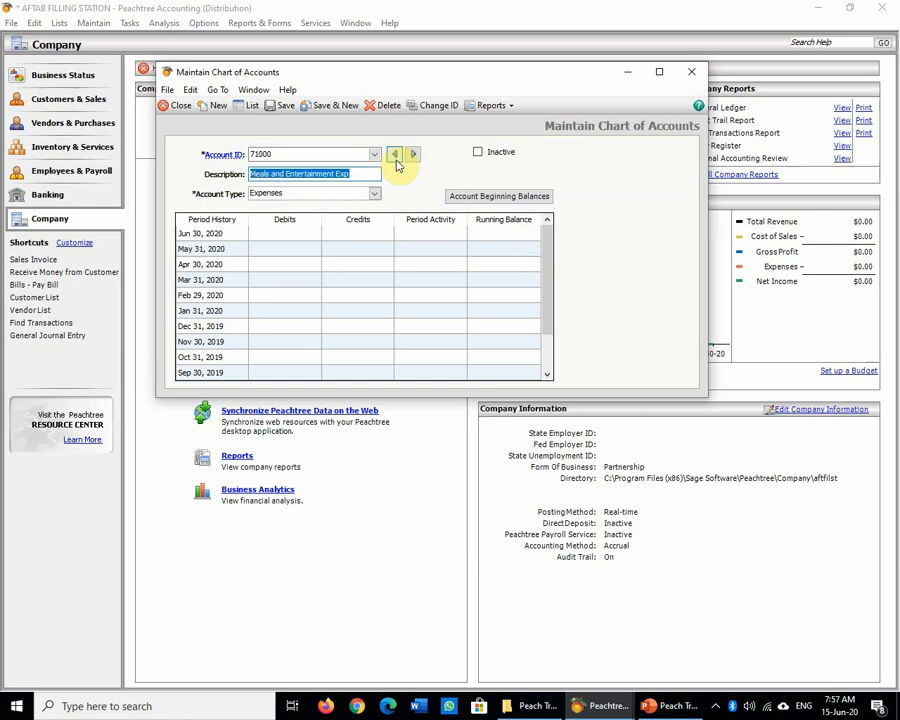
pyautogui.click(396, 158)
pyautogui.click(396, 158)
pyautogui.click(396, 158)
pyautogui.click(396, 158)
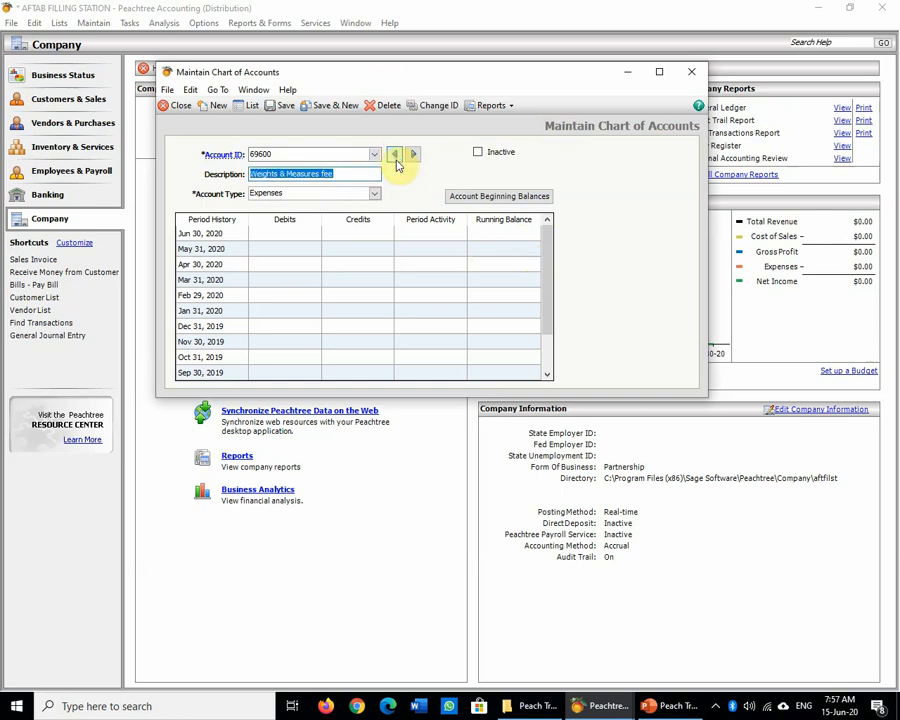
pyautogui.click(396, 158)
pyautogui.click(396, 158)
pyautogui.click(396, 158)
pyautogui.click(396, 158)
pyautogui.click(396, 158)
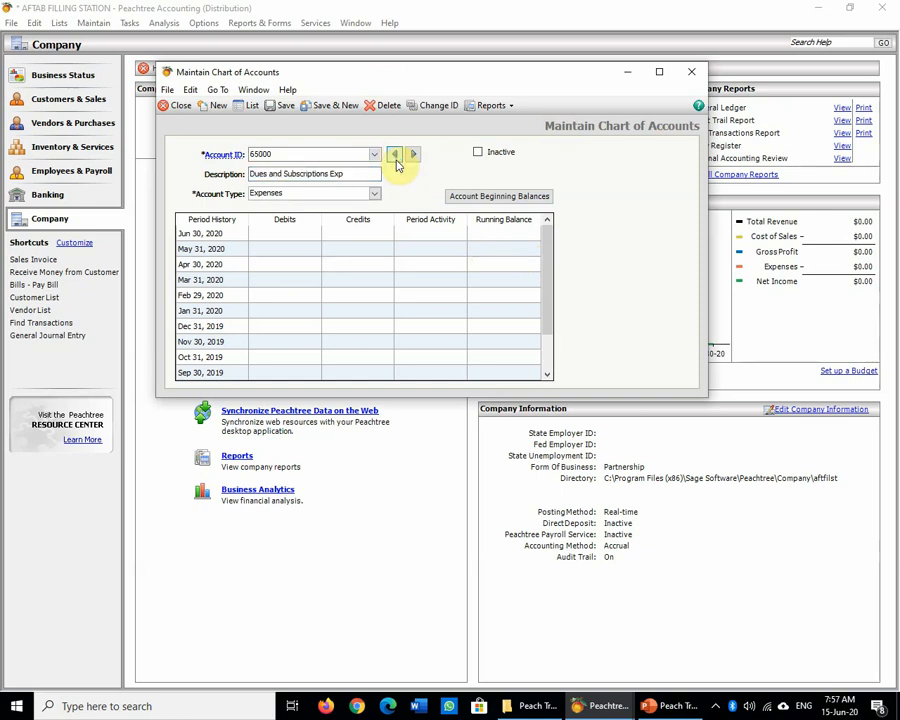
pyautogui.click(396, 158)
pyautogui.click(396, 158)
pyautogui.click(396, 158)
pyautogui.click(396, 158)
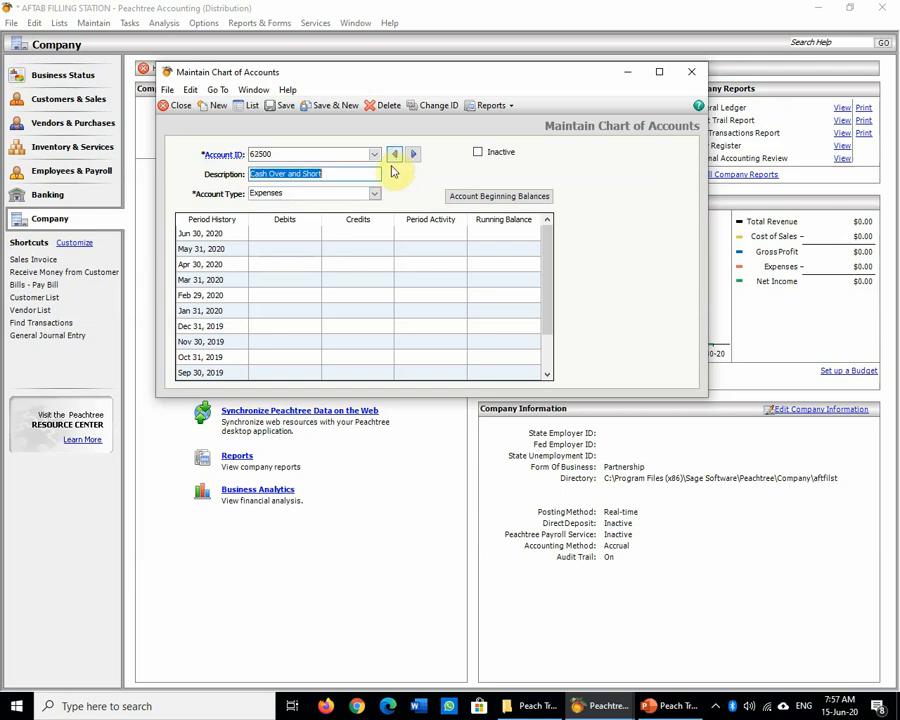
# Open the Habib Bnak Ltd 10500 record from the account list to view its period history, then return to the list
pyautogui.click(248, 106)
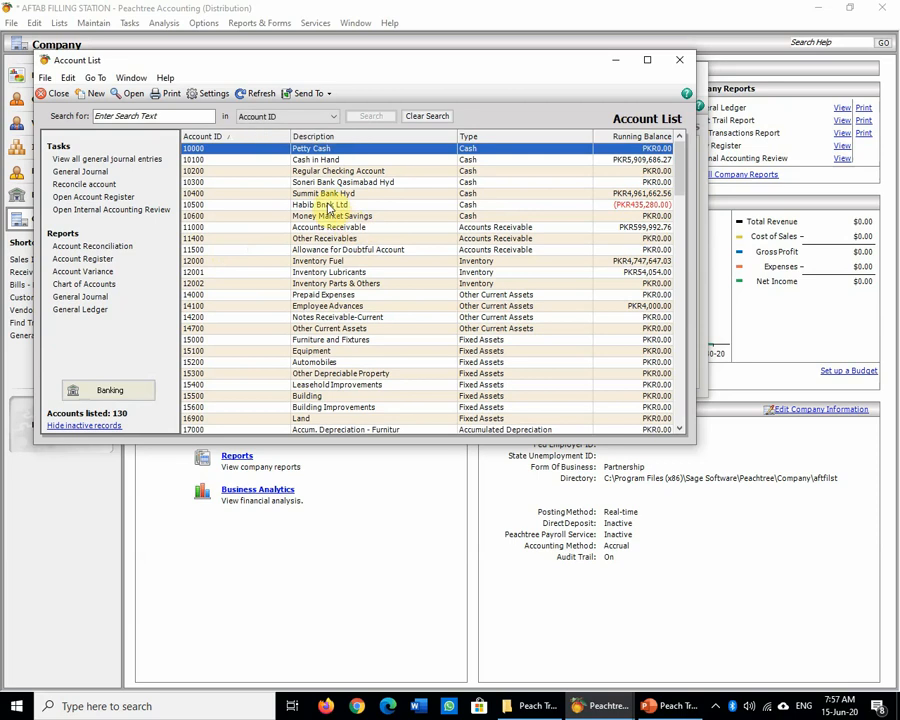
pyautogui.click(327, 205)
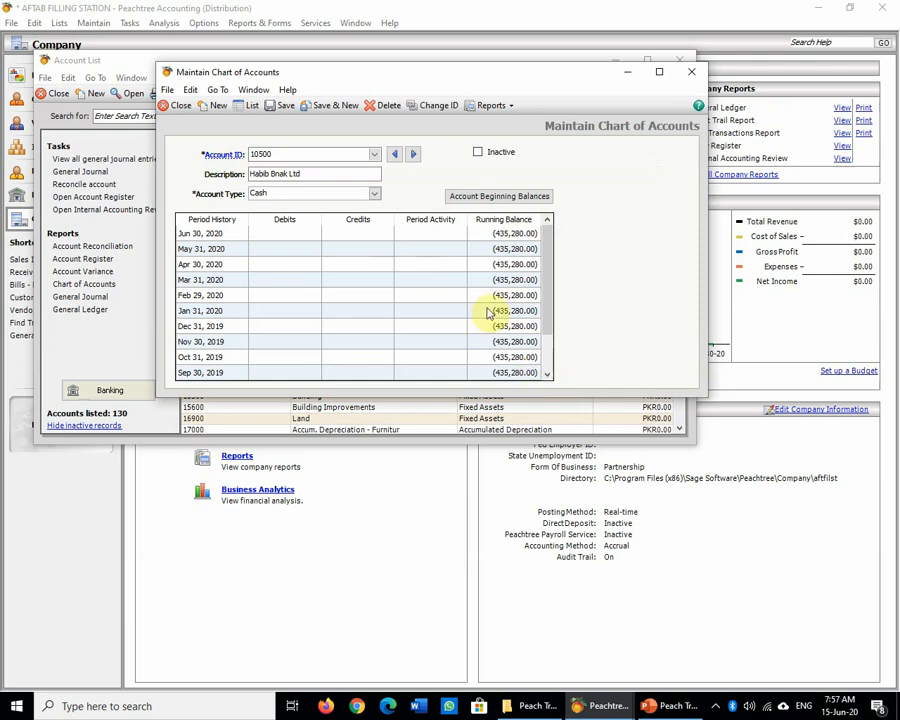
pyautogui.click(252, 106)
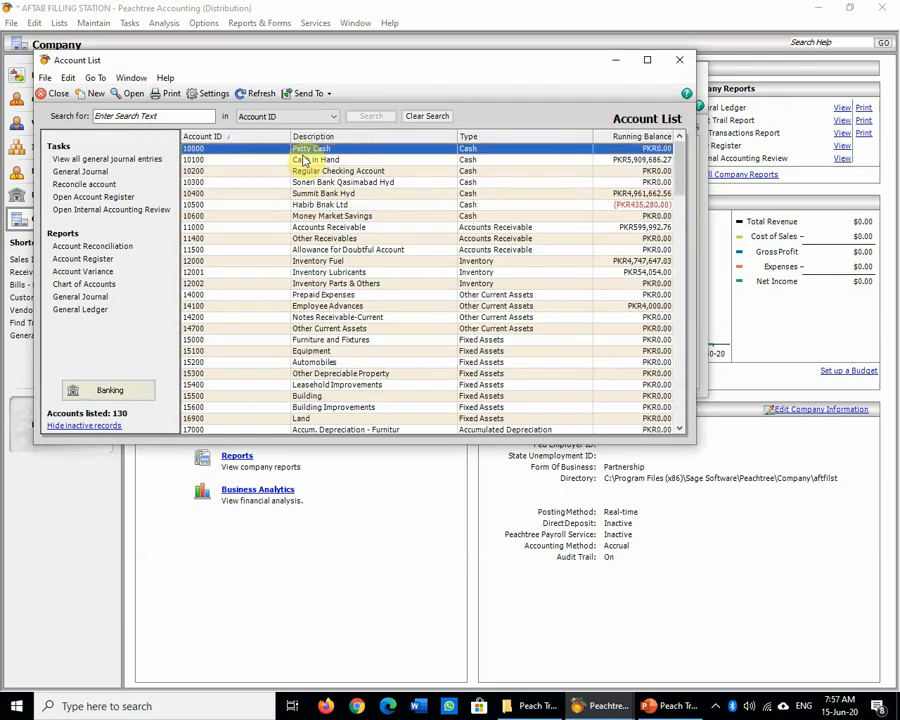
# Open the Cash in Hand 10100 record from the account list, view its period balances and close the record
pyautogui.click(360, 183)
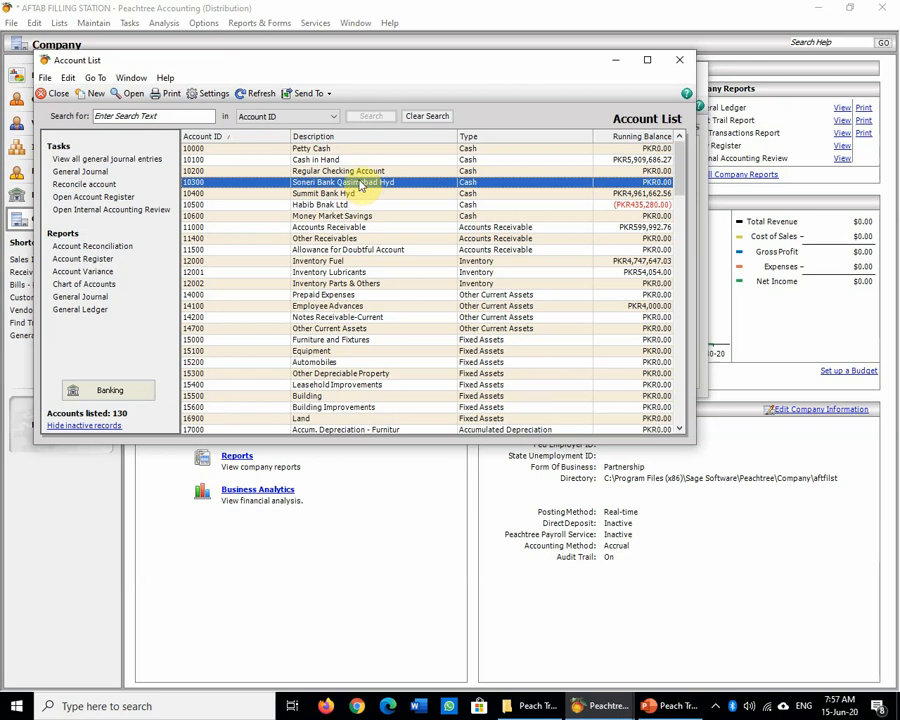
pyautogui.click(310, 159)
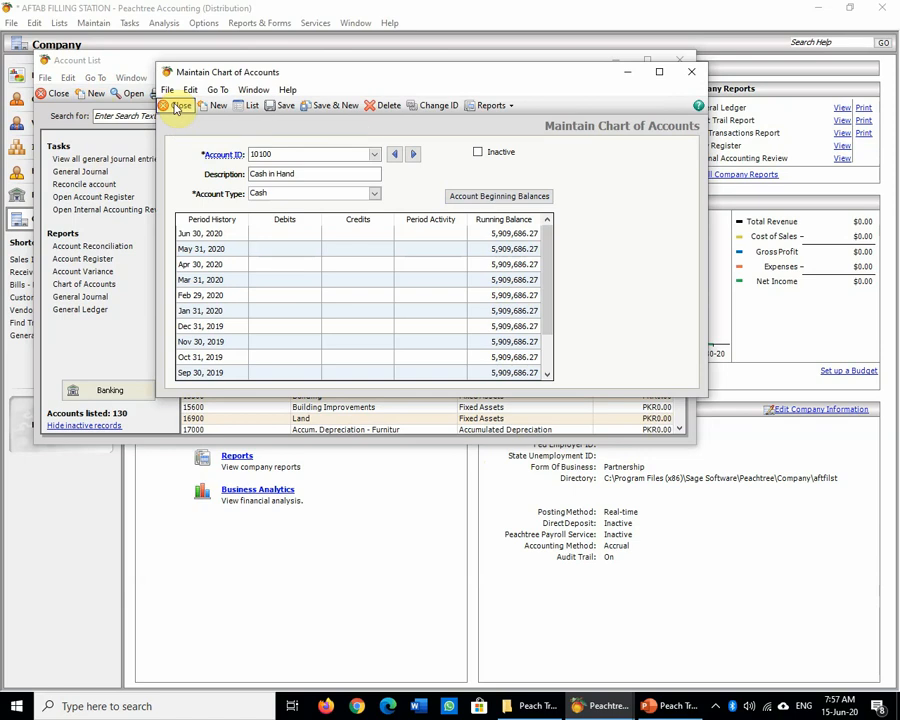
pyautogui.click(178, 106)
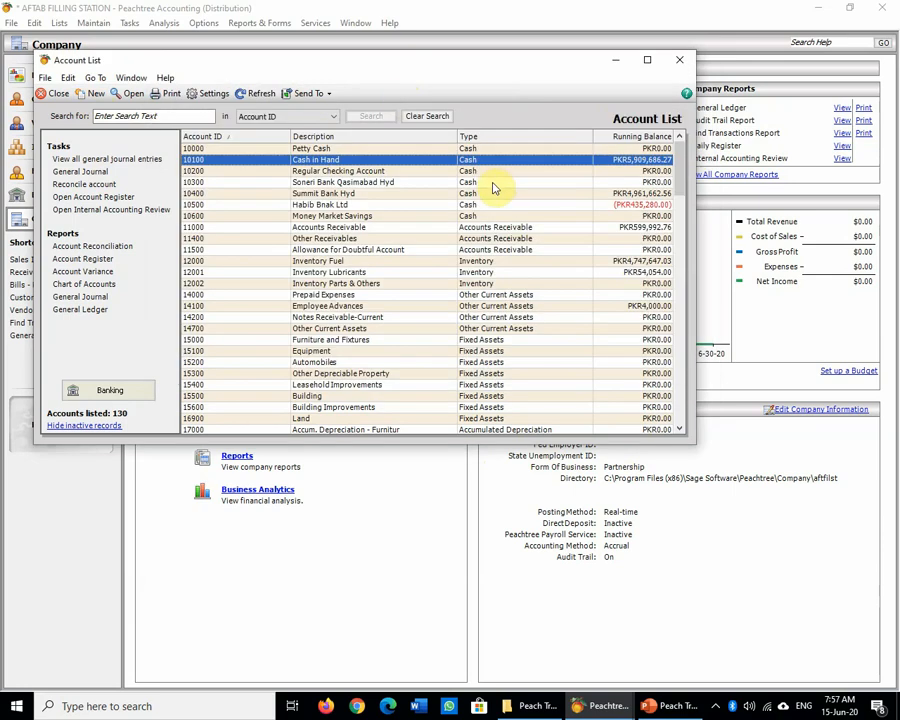
# Close the account list and go to the Inventory & Services page after a look at Customers & Sales
pyautogui.click(58, 94)
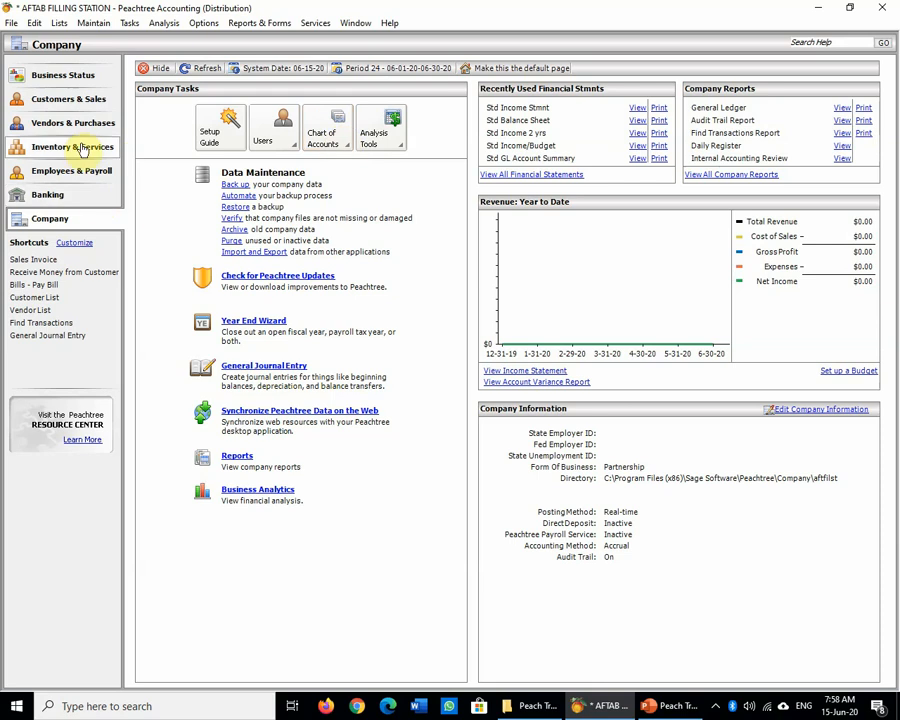
pyautogui.click(76, 100)
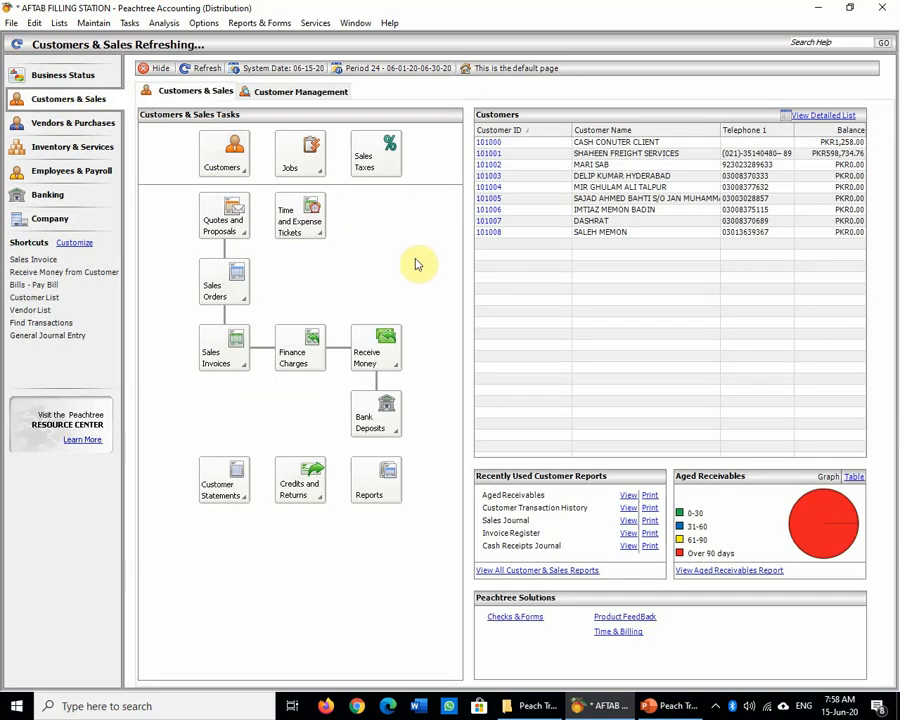
pyautogui.click(55, 146)
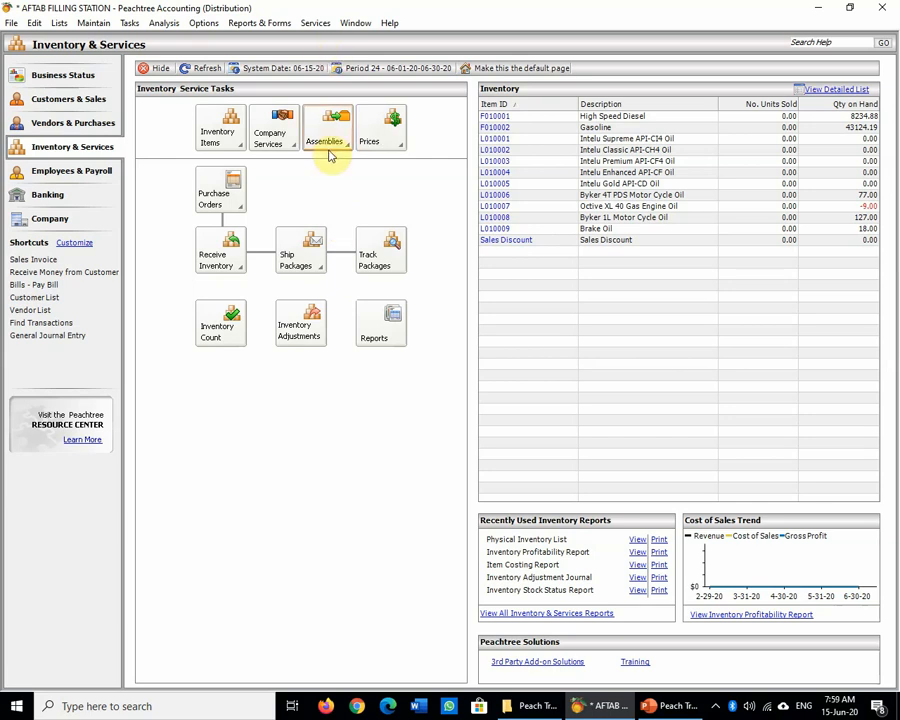
# Open the blank form for a new inventory item to view its fields, and close it
pyautogui.click(226, 135)
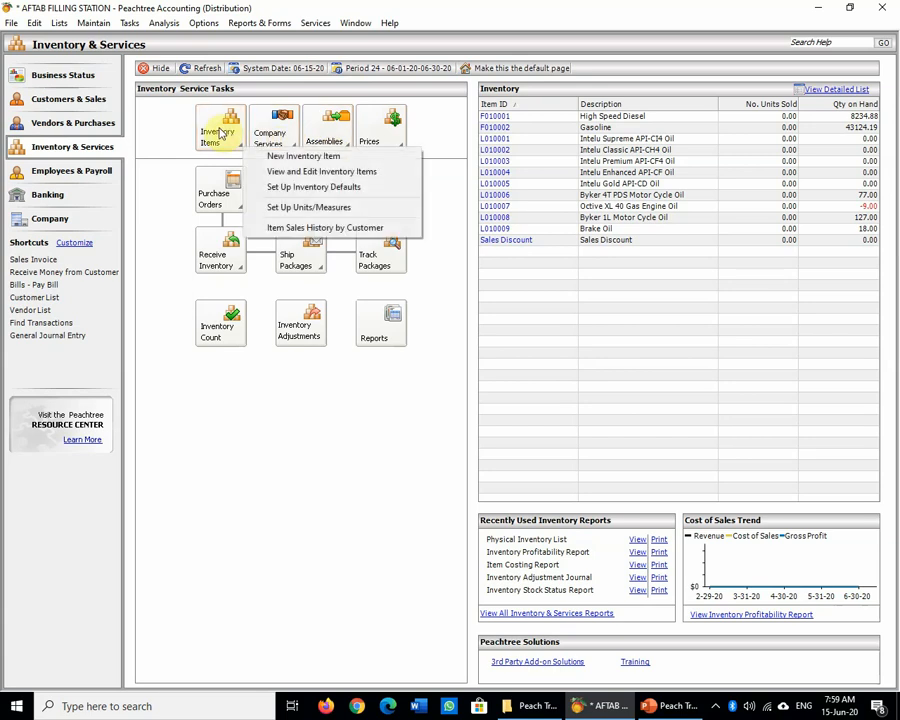
pyautogui.click(328, 155)
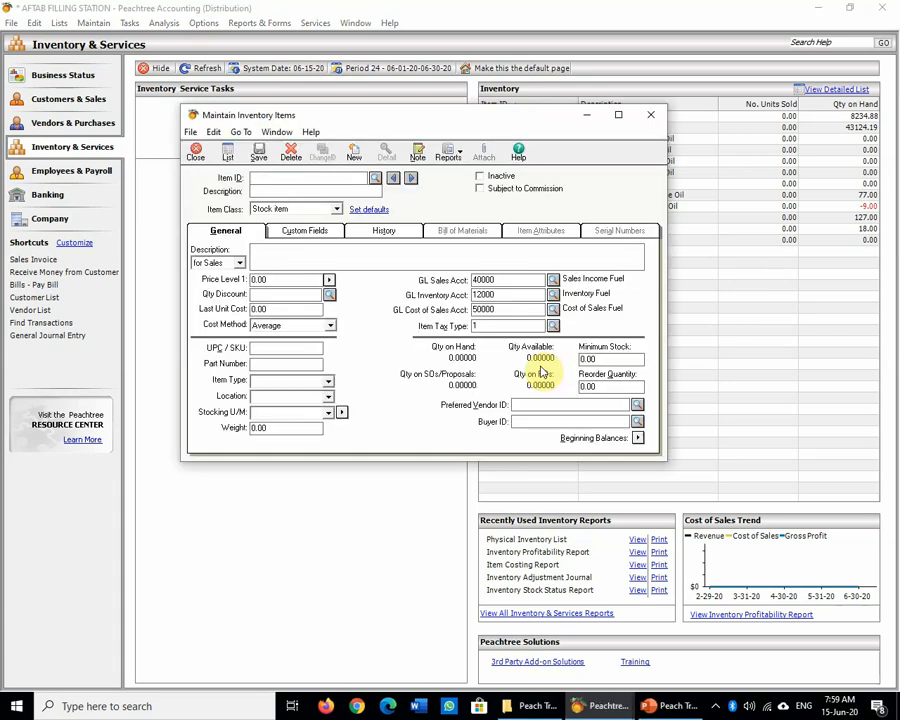
pyautogui.click(650, 115)
# View the general settings of the inventory item defaults and cancel without changing them
pyautogui.click(217, 141)
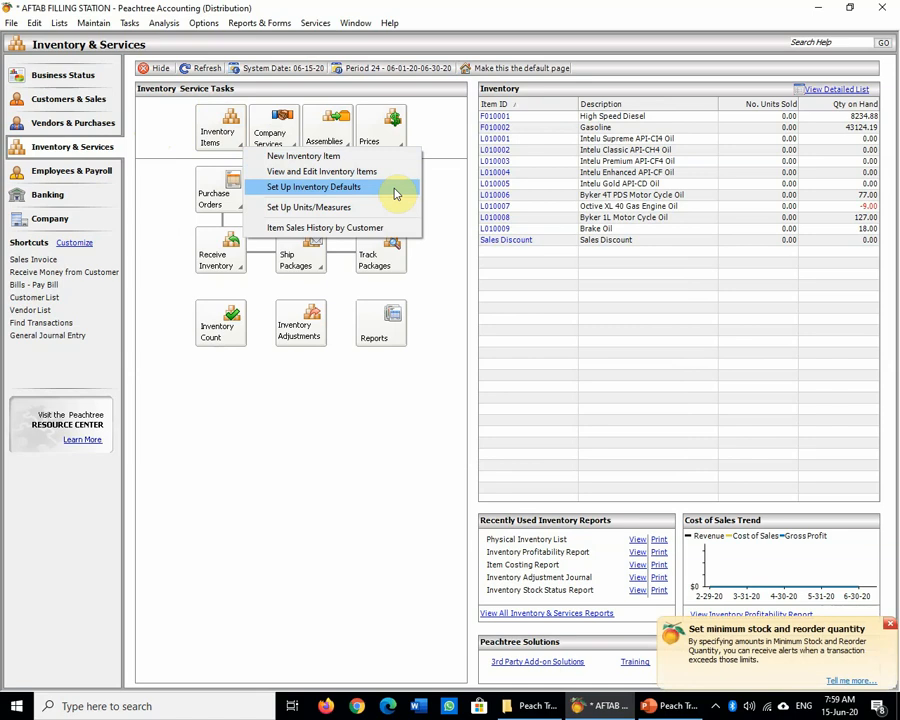
pyautogui.click(394, 191)
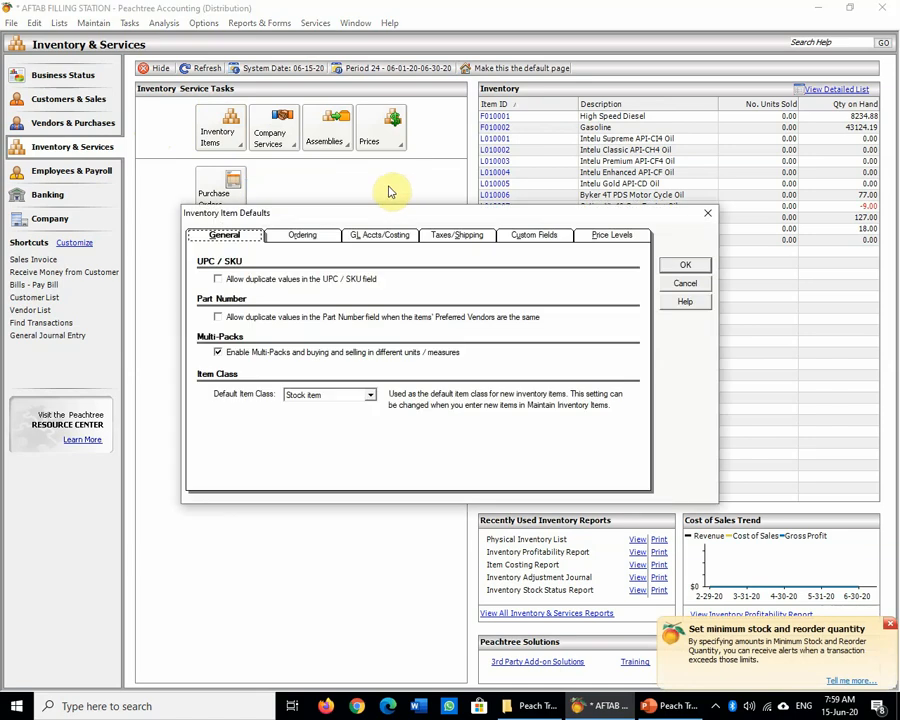
pyautogui.click(685, 283)
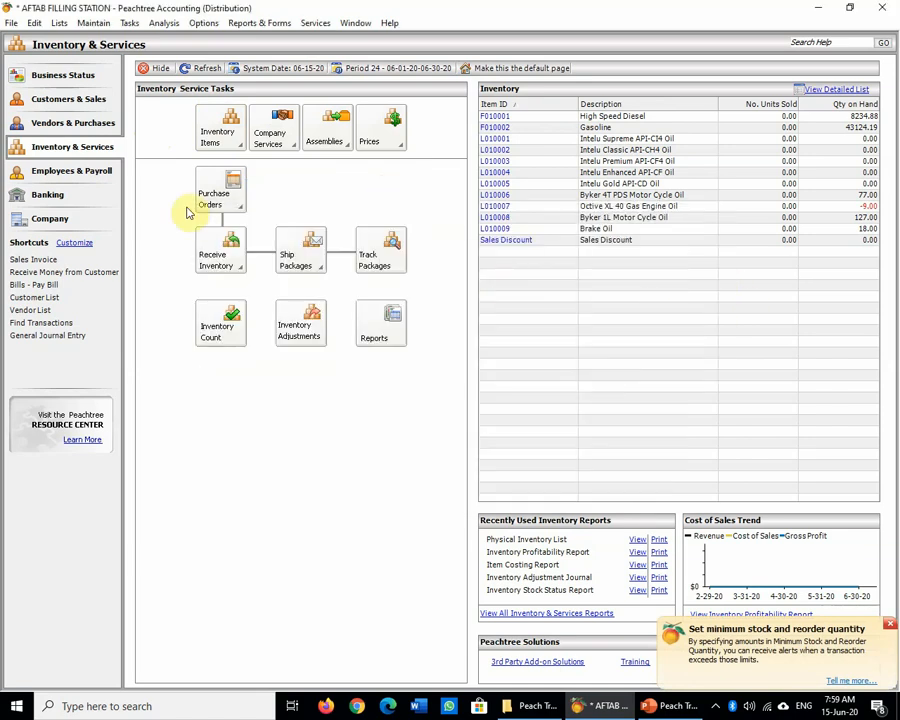
# Open a blank inventory item in a maximized window and compare the Stock item and Master Stock item classes
pyautogui.click(240, 145)
pyautogui.click(322, 155)
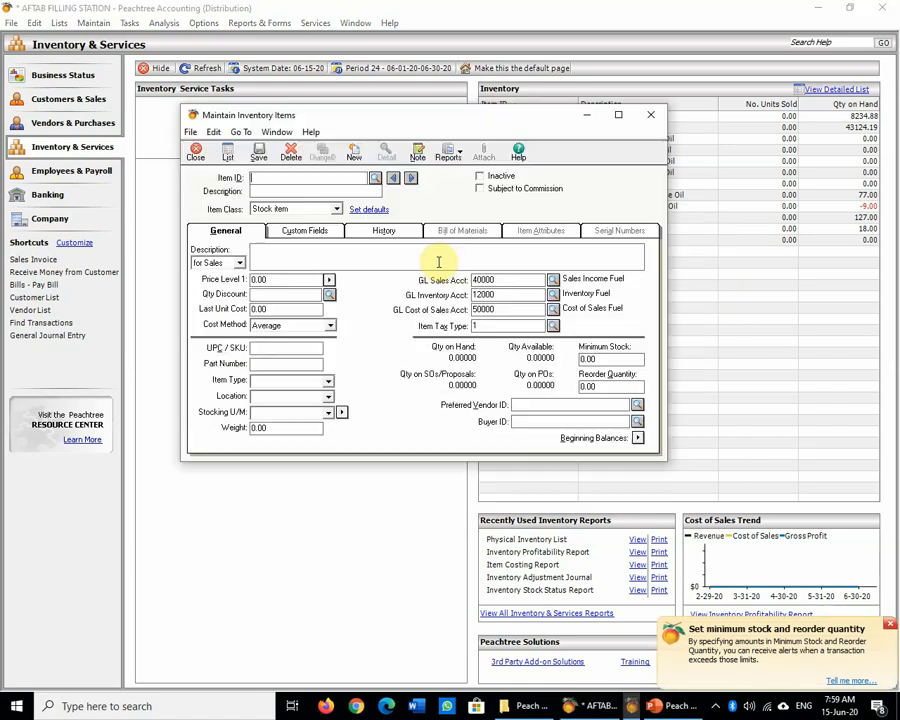
pyautogui.click(616, 114)
pyautogui.click(157, 102)
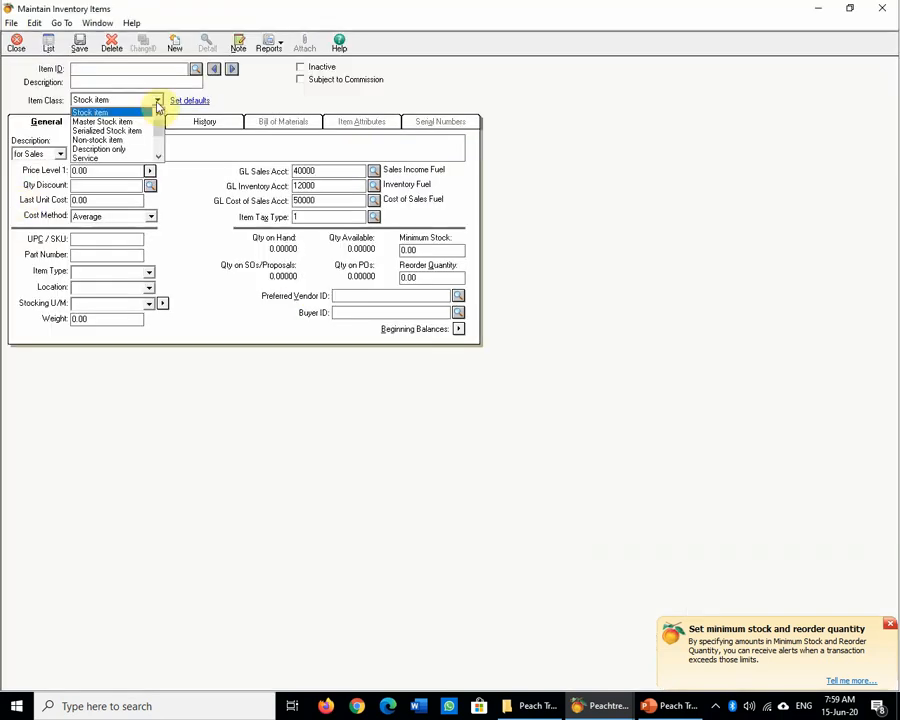
pyautogui.press('Down')
pyautogui.press('Up')
pyautogui.press('Down')
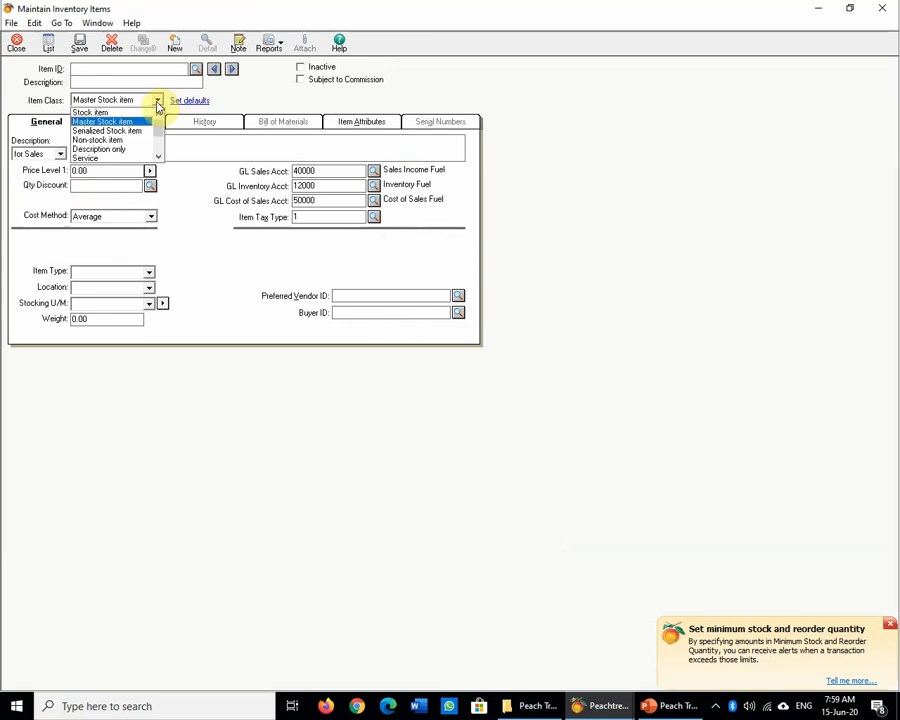
pyautogui.press('Up')
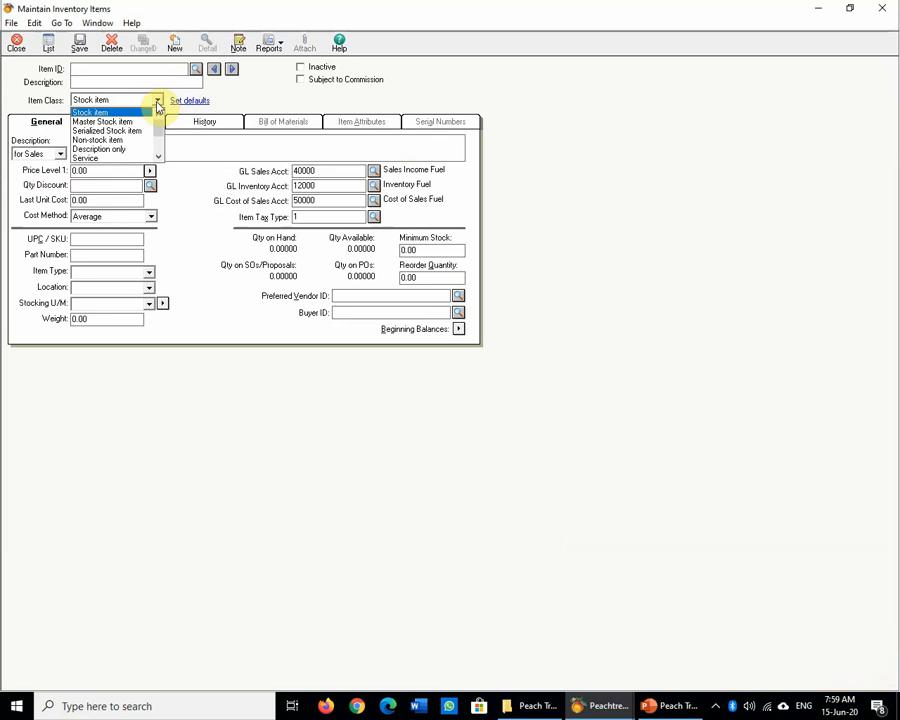
# Compare the fields offered for the Non-stock item, Description only and Service item classes, and close the form without saving
pyautogui.press('Down')
pyautogui.press('Down')
pyautogui.press('Down')
pyautogui.press('Down')
pyautogui.press('Down')
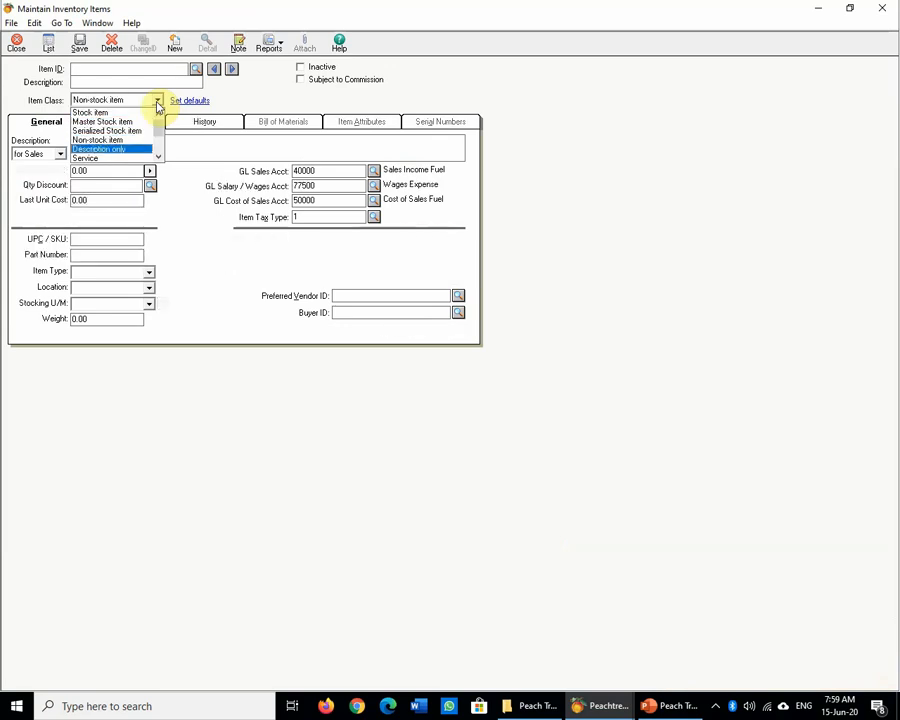
pyautogui.press('Up')
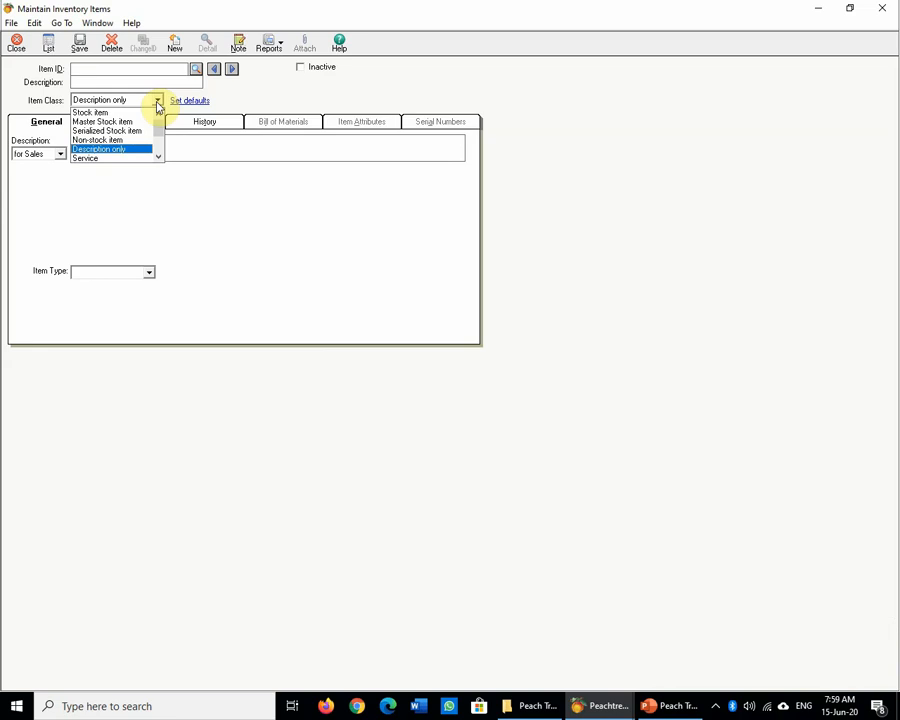
pyautogui.press('Down')
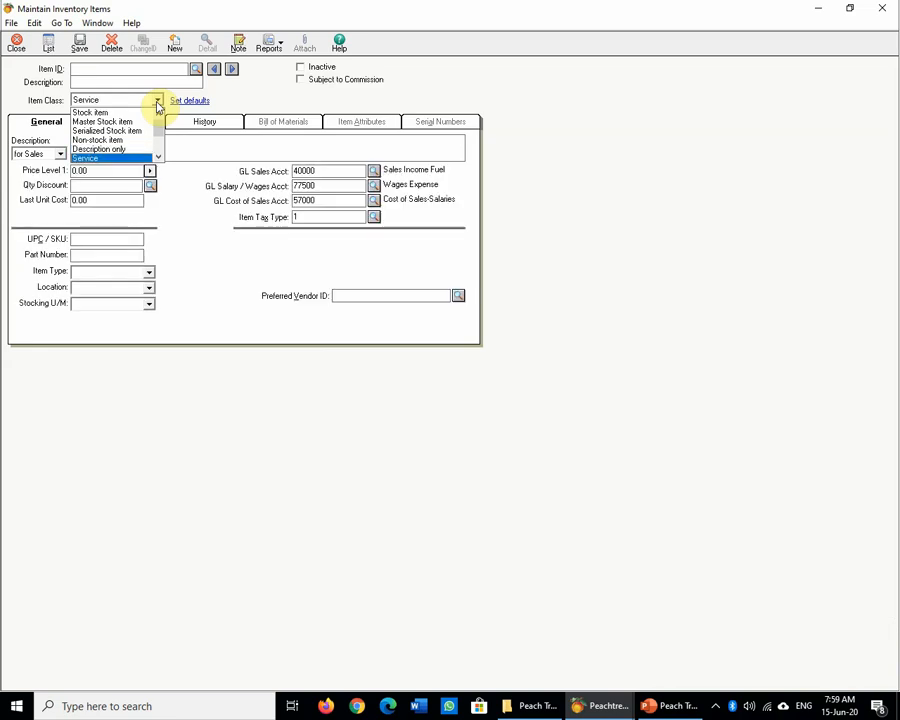
pyautogui.press('Up')
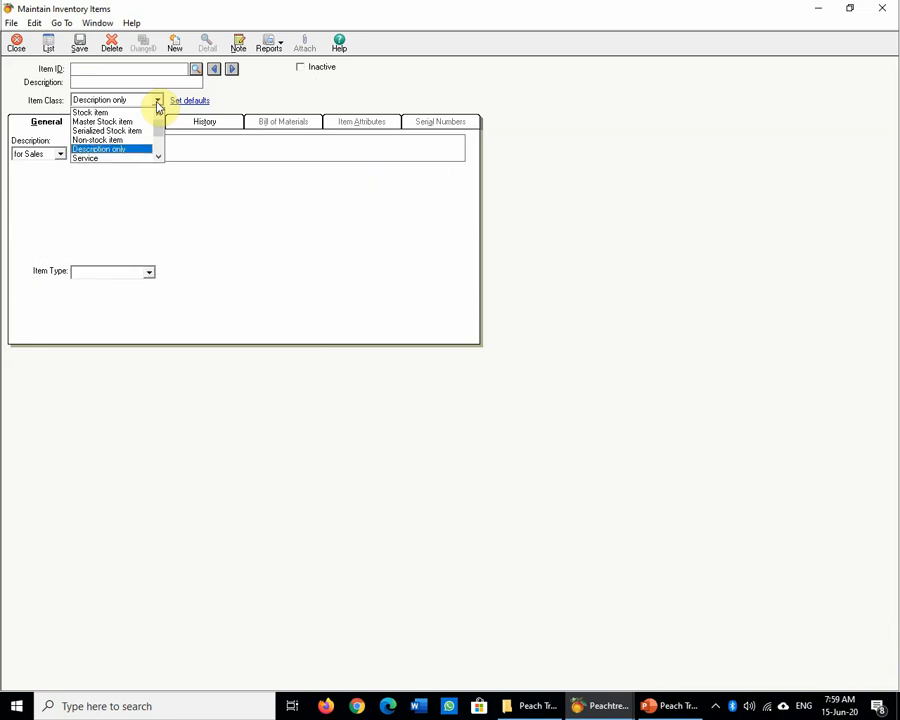
pyautogui.press('Up')
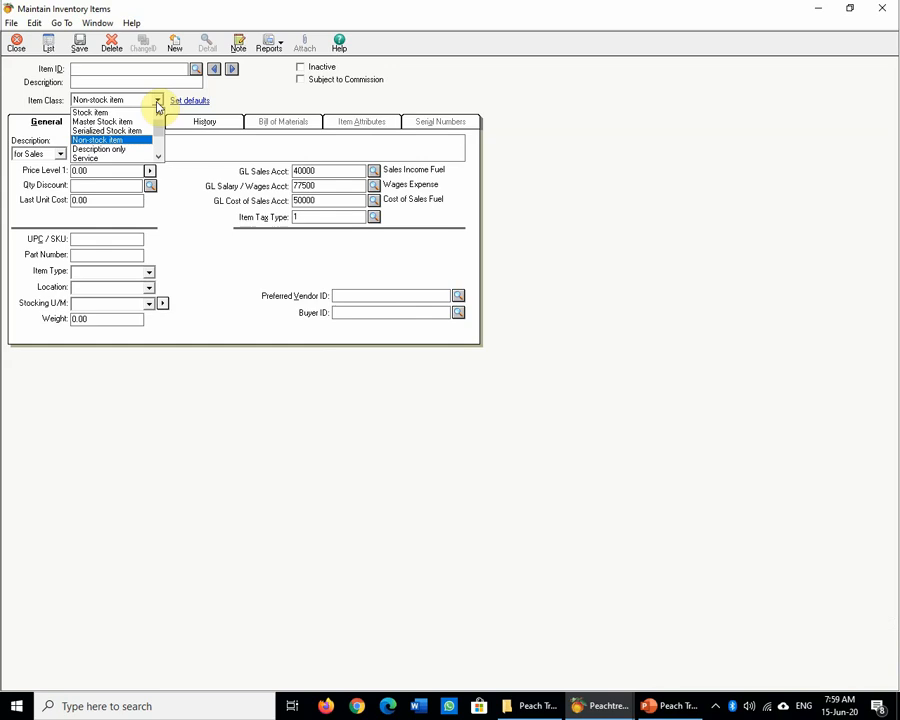
pyautogui.press('Up')
pyautogui.press('Down')
pyautogui.press('Down')
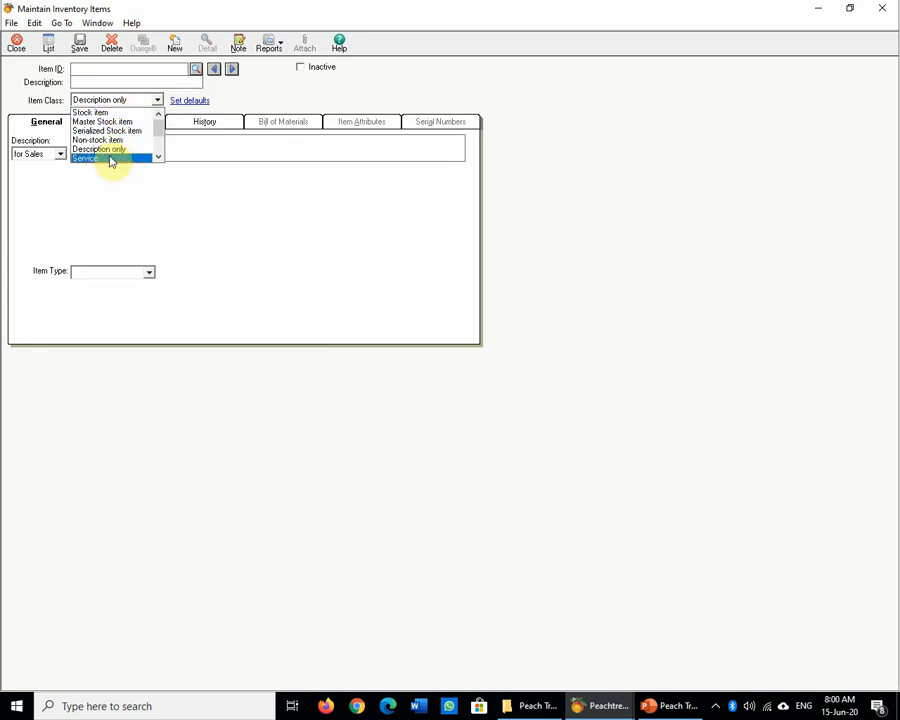
pyautogui.click(672, 174)
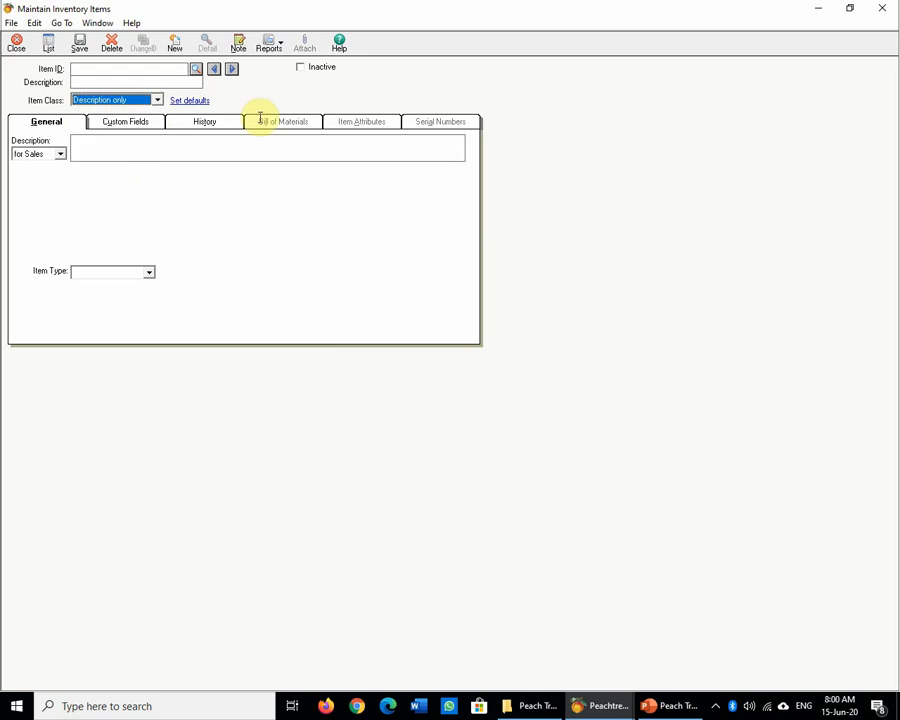
pyautogui.click(18, 50)
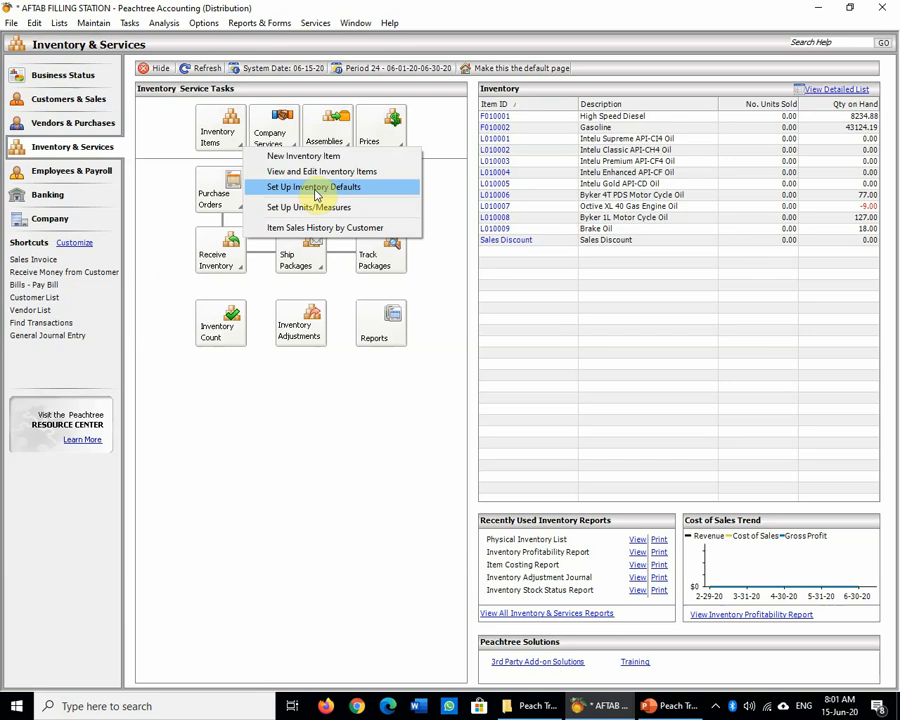
# Check the default item class choices in the inventory item defaults and cancel
pyautogui.click(316, 194)
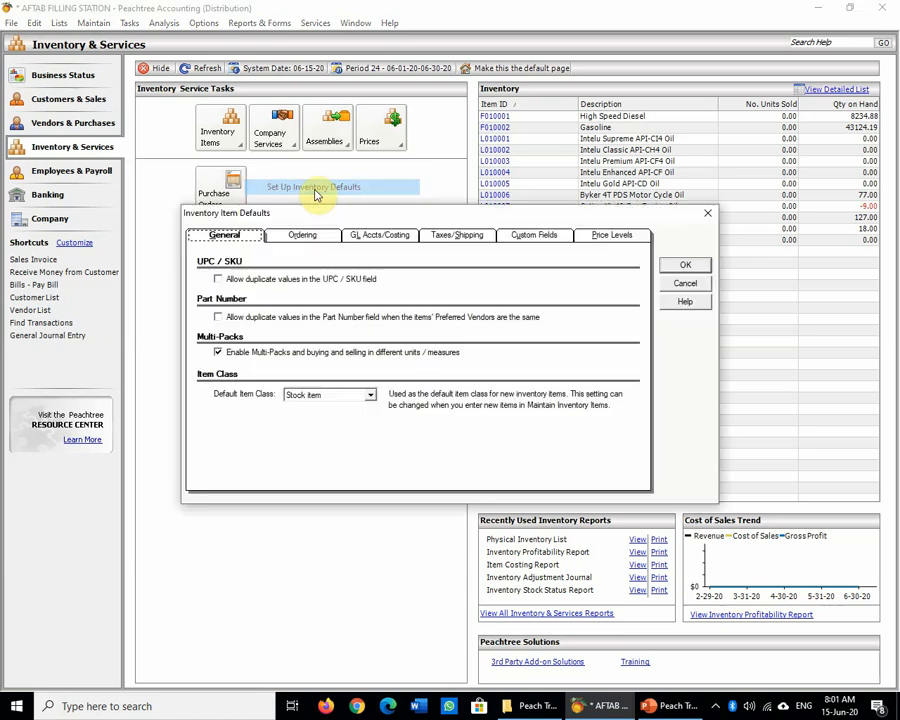
pyautogui.click(369, 396)
pyautogui.click(369, 396)
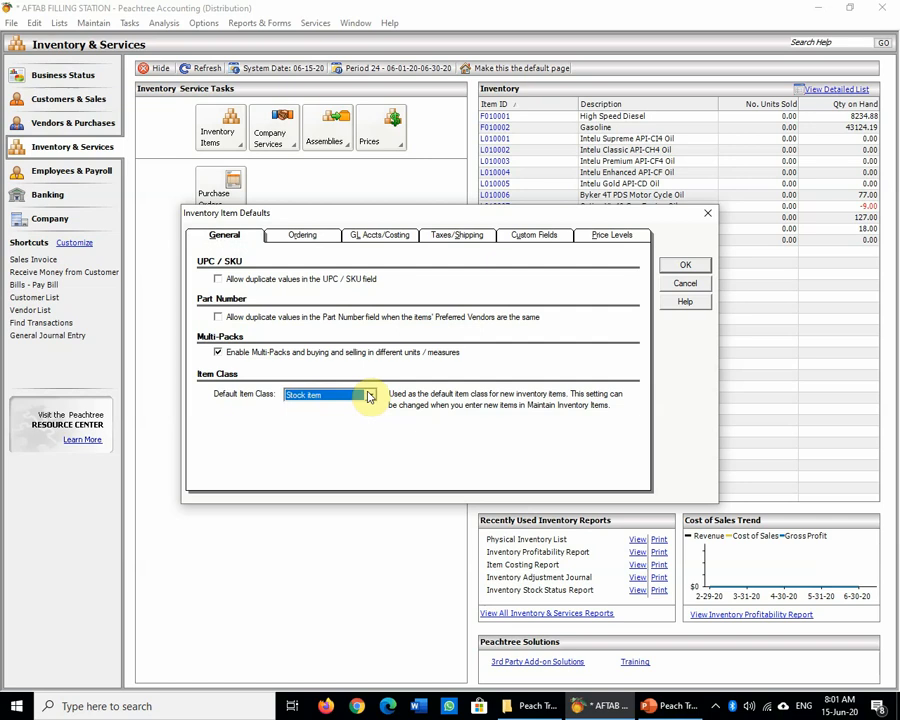
pyautogui.click(696, 290)
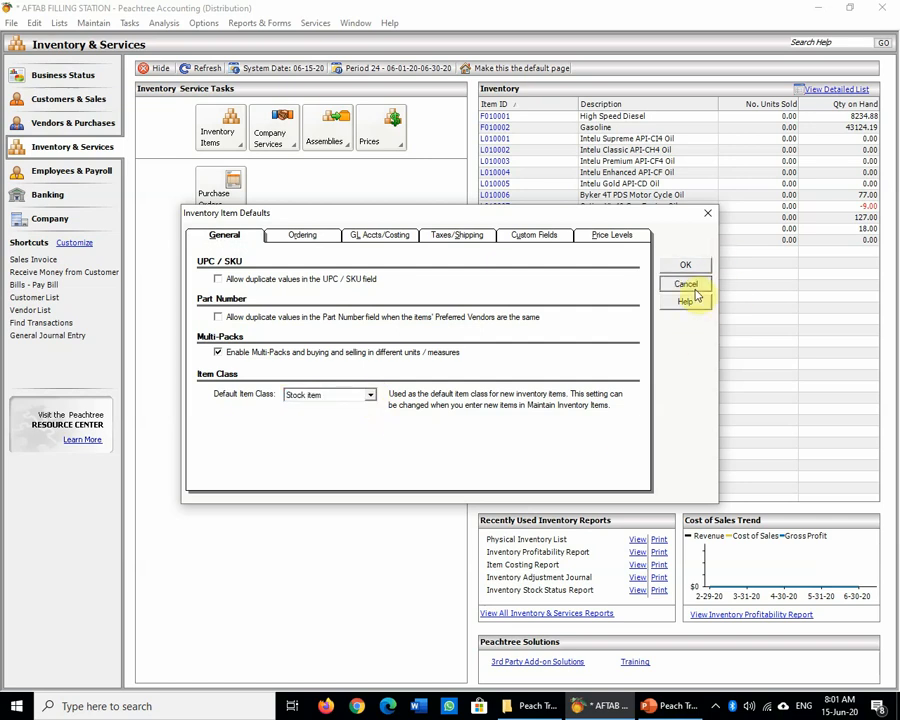
# Start a new inventory item and maximize its form
pyautogui.click(218, 135)
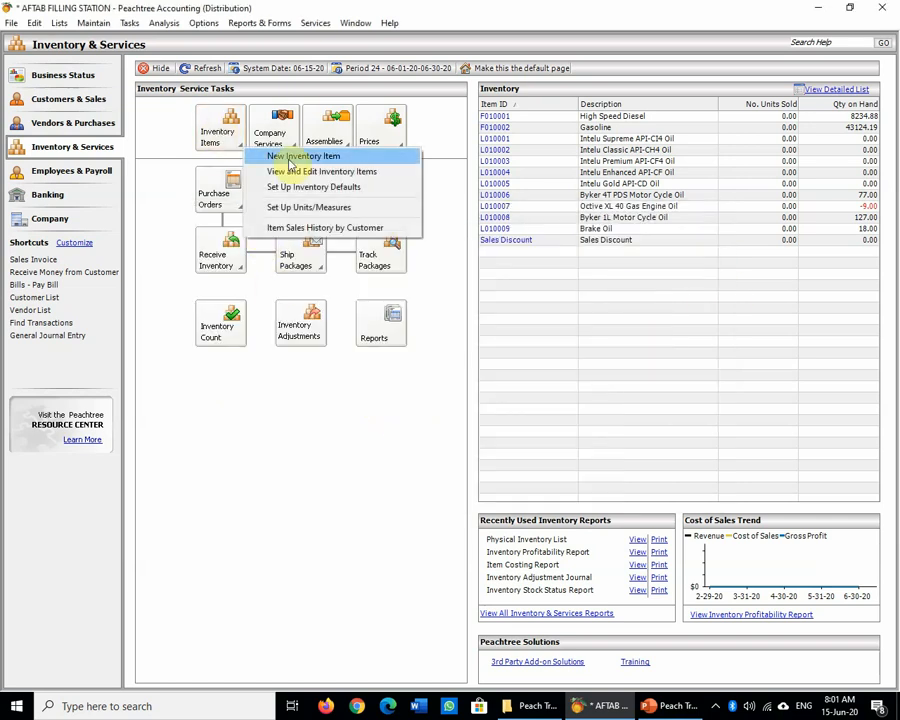
pyautogui.click(291, 158)
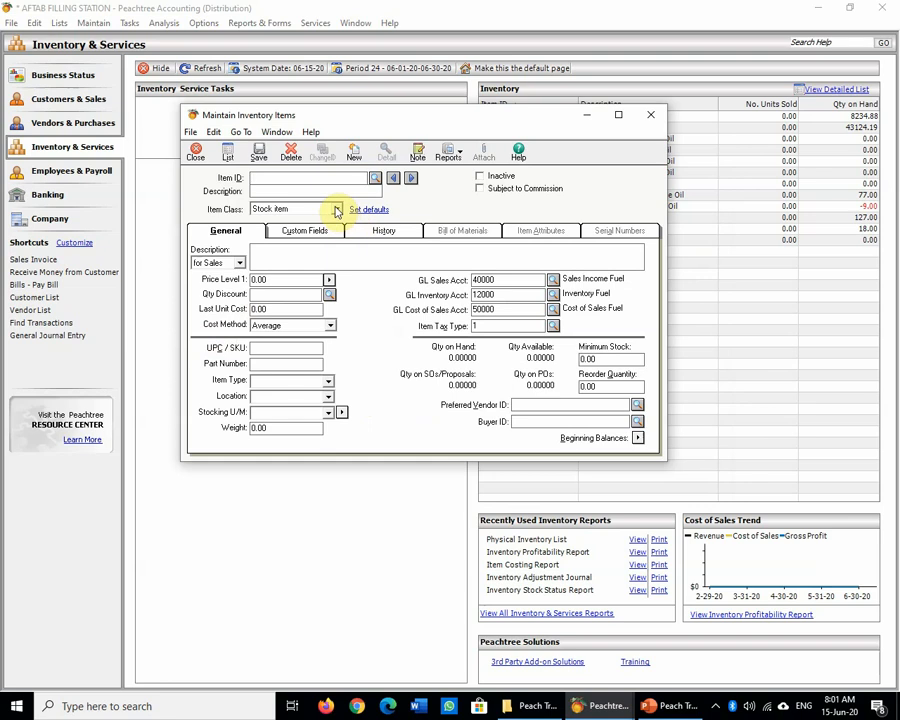
pyautogui.click(620, 116)
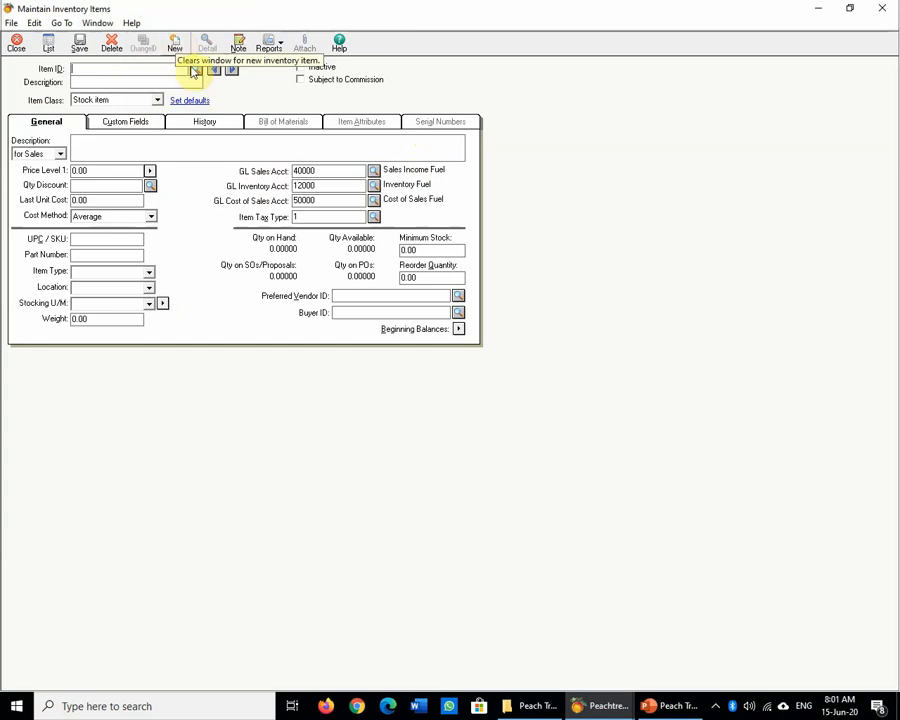
# Examine the IDs and item classes of existing items such as Gasoline, Brake Oil and Sales Discount in the inventory list
pyautogui.click(47, 50)
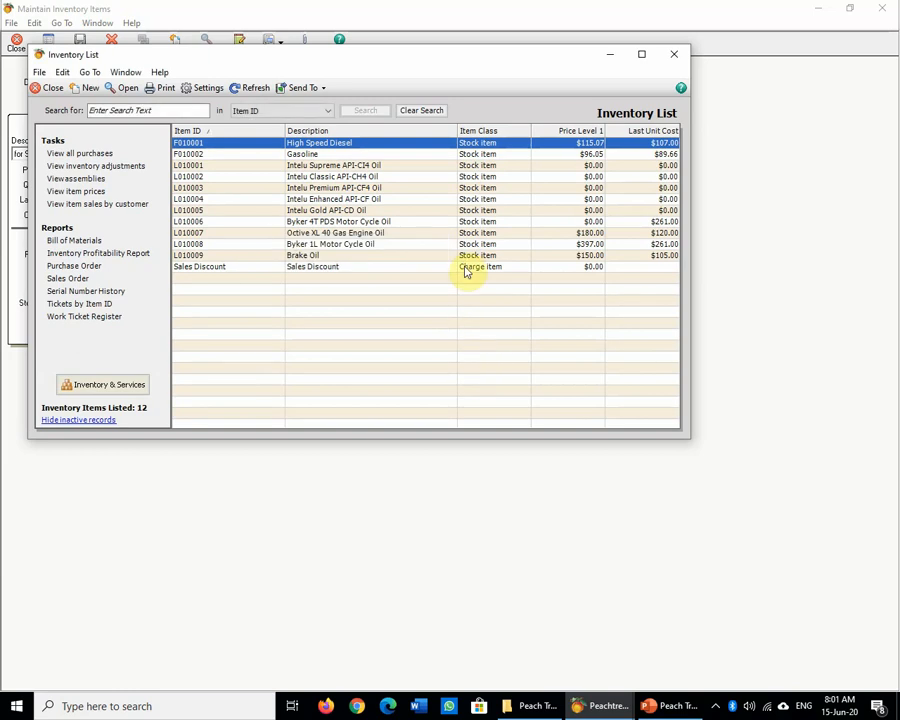
pyautogui.click(466, 267)
pyautogui.click(480, 255)
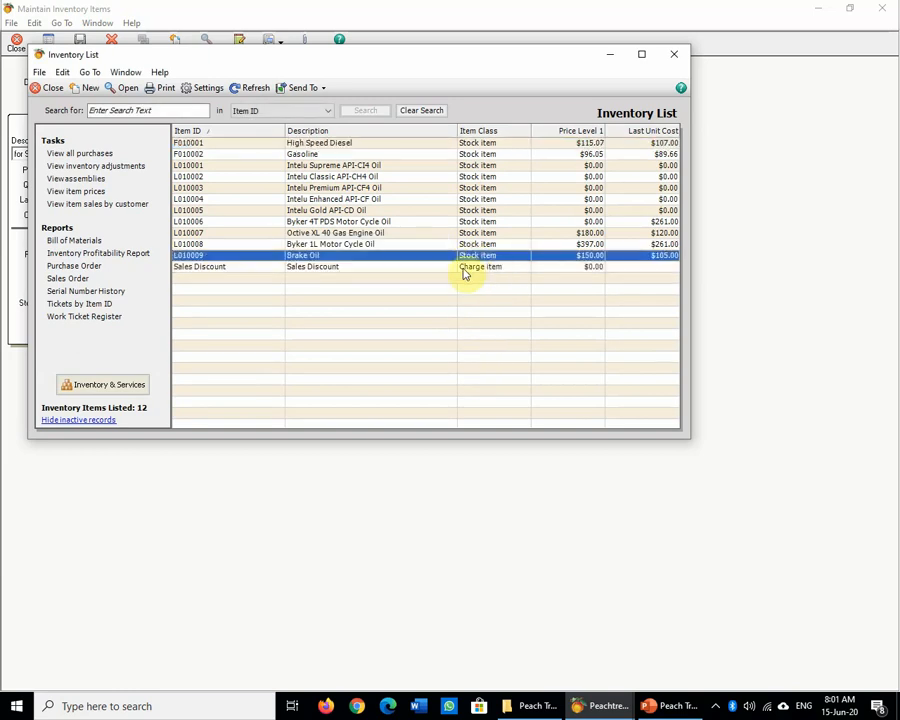
pyautogui.click(202, 155)
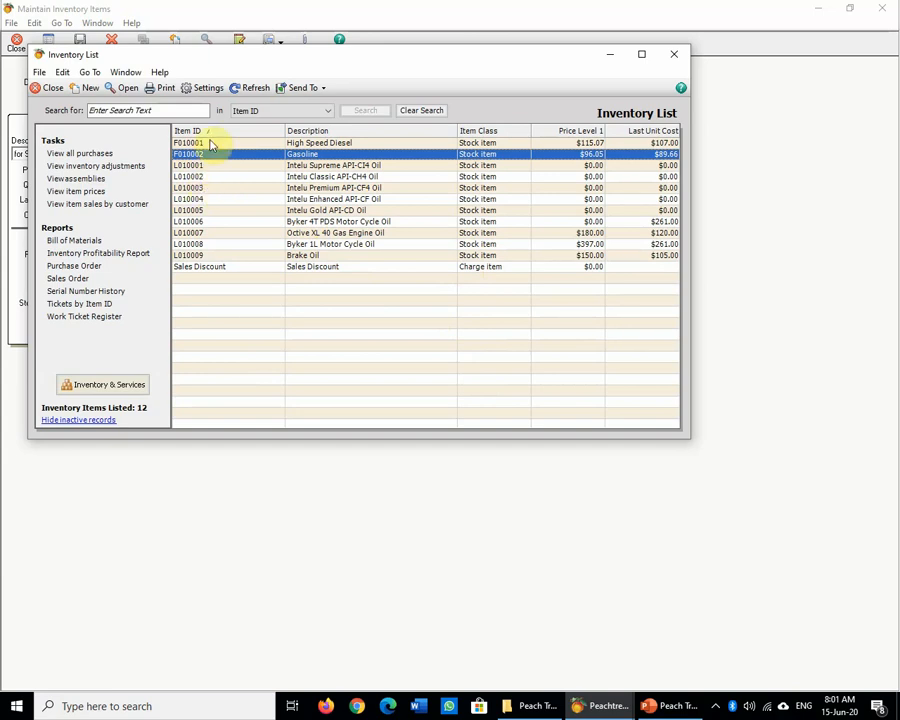
pyautogui.click(56, 87)
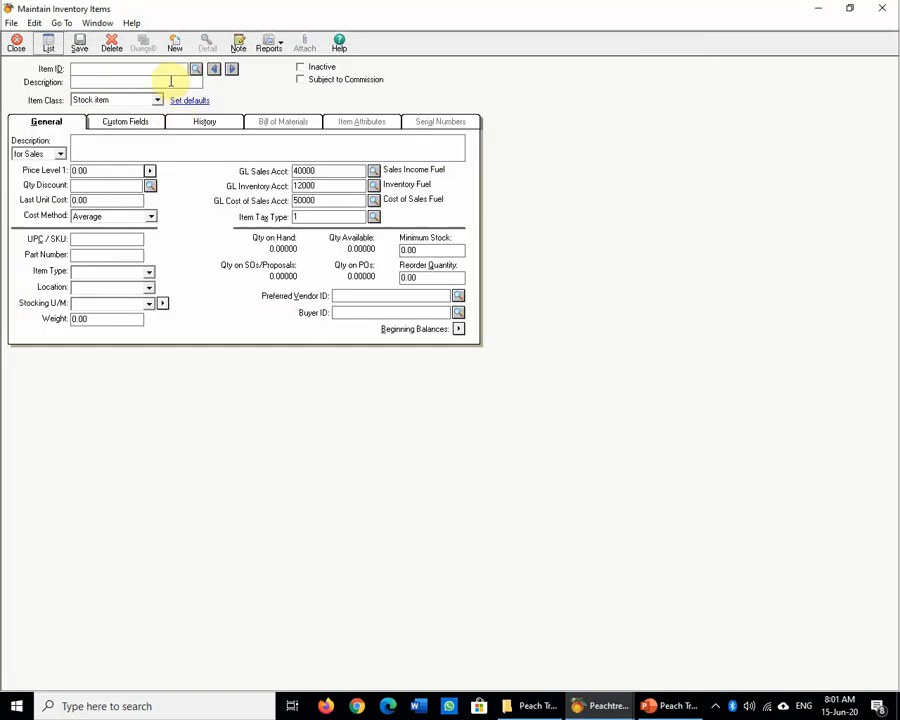
# Enter the item ID "diesel tank1" and the description "Diesel tank1" for the new stock item
pyautogui.click(177, 68)
pyautogui.write('d')
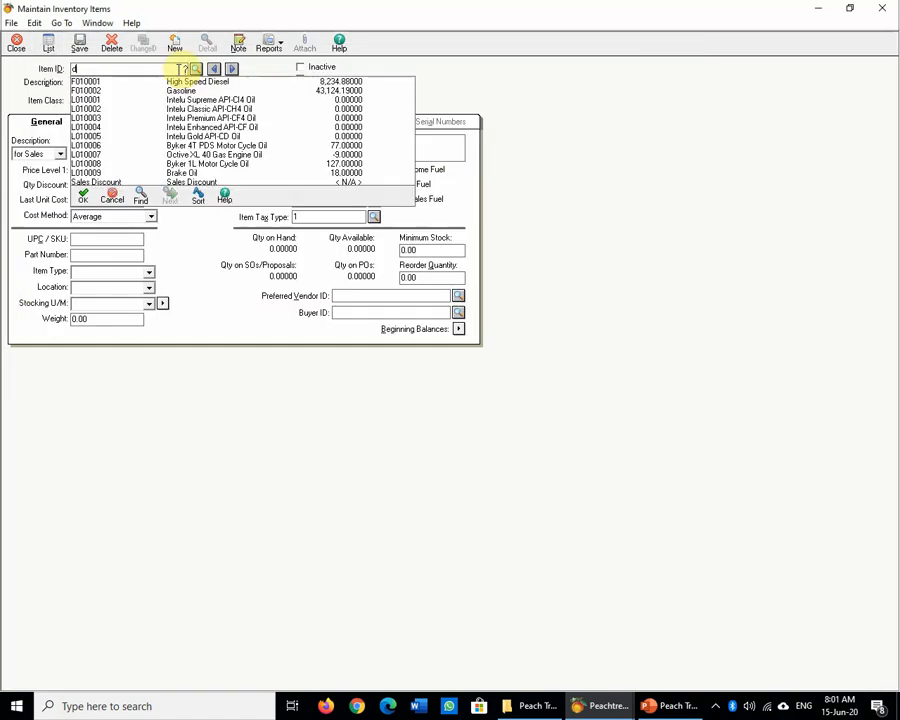
pyautogui.write('iesel ta')
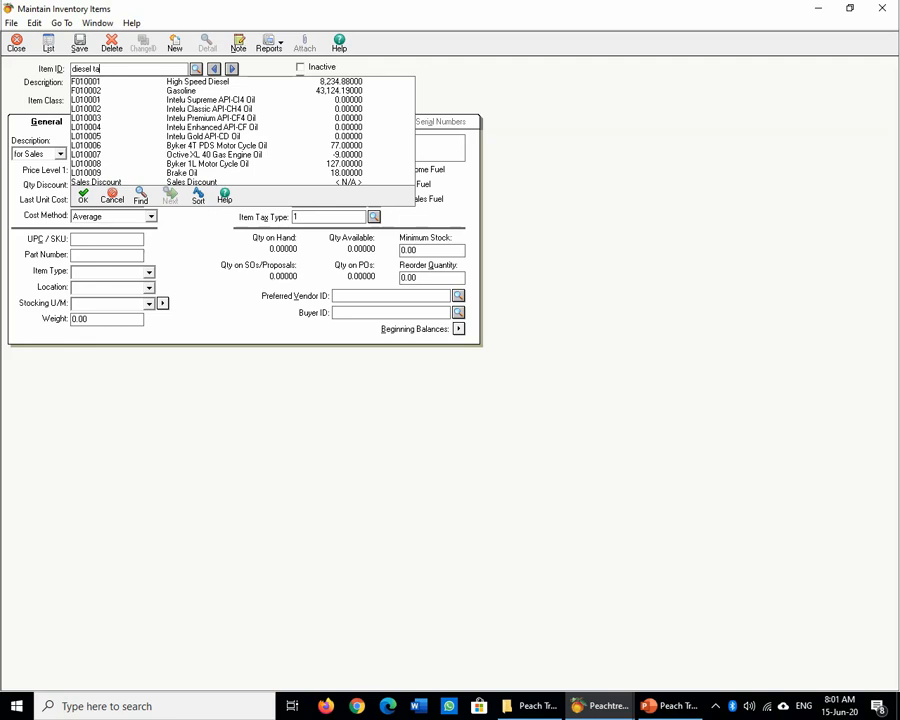
pyautogui.write('nk1')
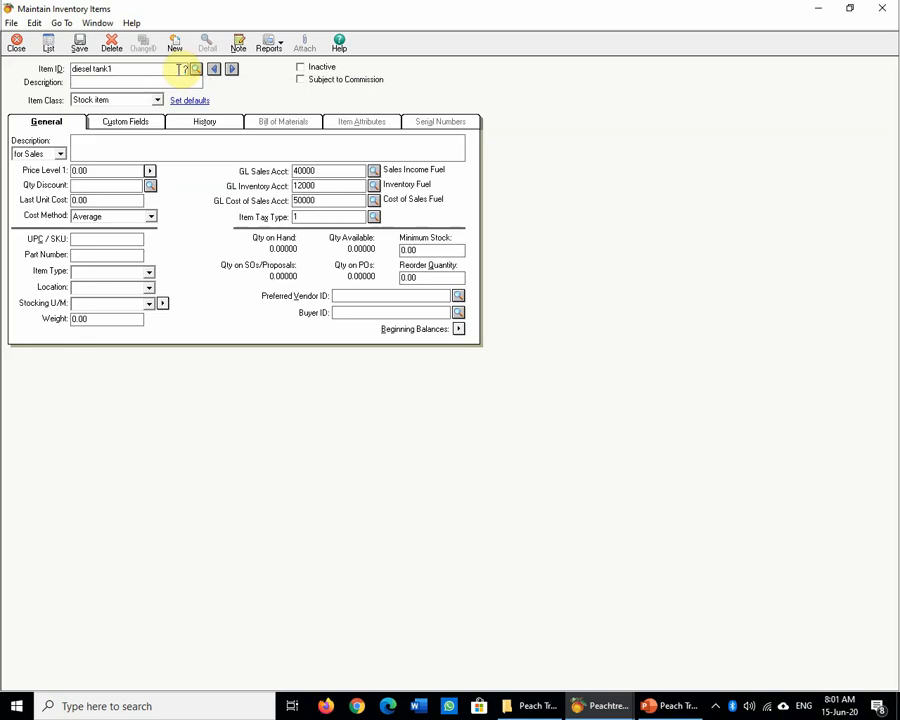
pyautogui.press('Tab')
pyautogui.write('Diesel')
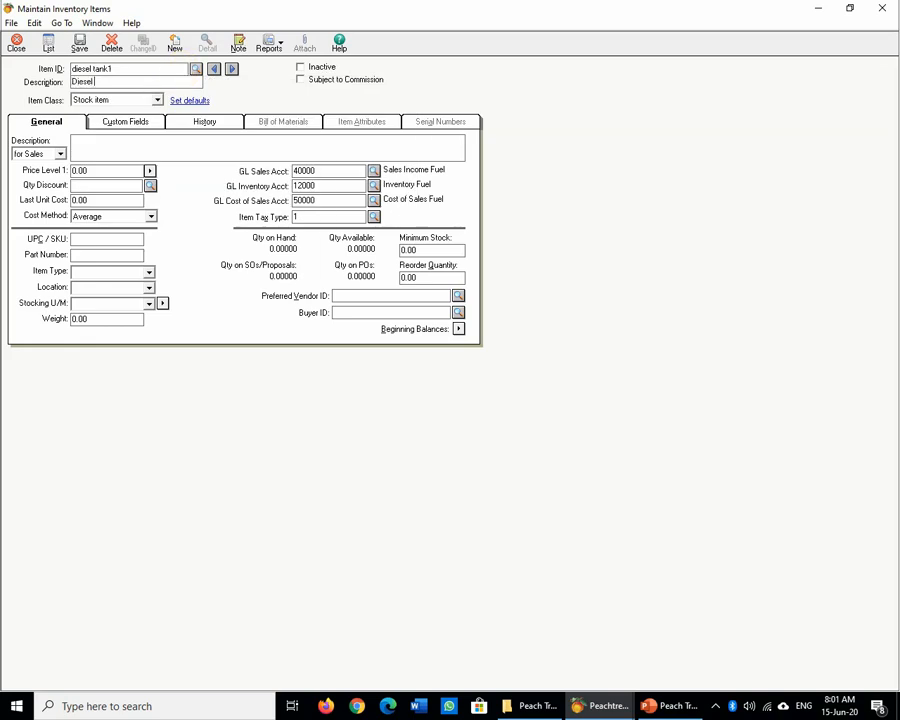
pyautogui.write(' tank1')
pyautogui.press('Tab')
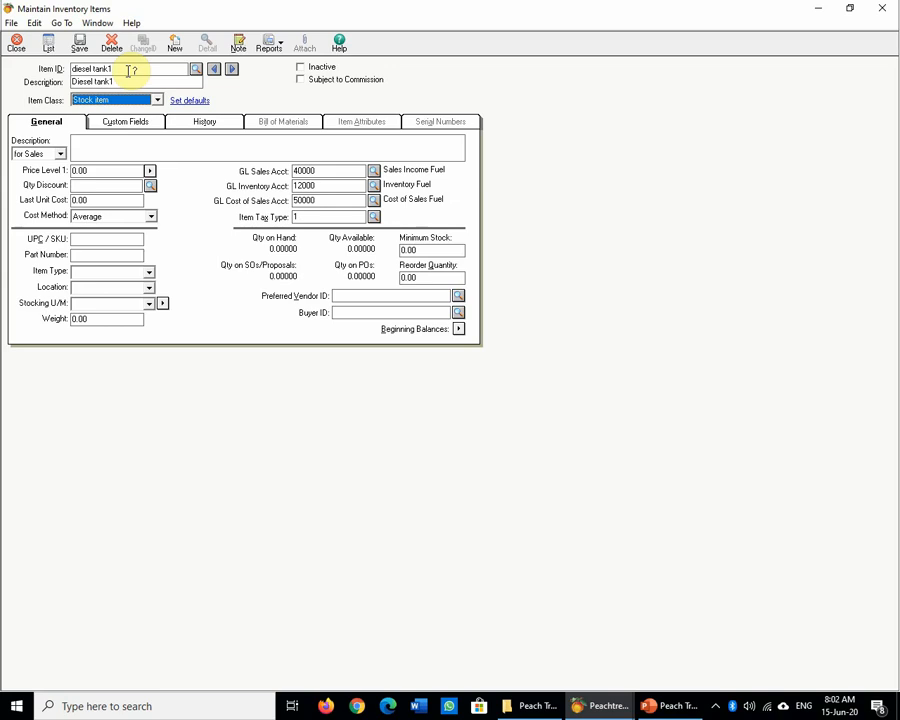
# Set the diesel tank item's Price Level 1 to 88, Price Level 2 to 90 and Price Level 3 to 70, and recheck the levels
pyautogui.click(116, 169)
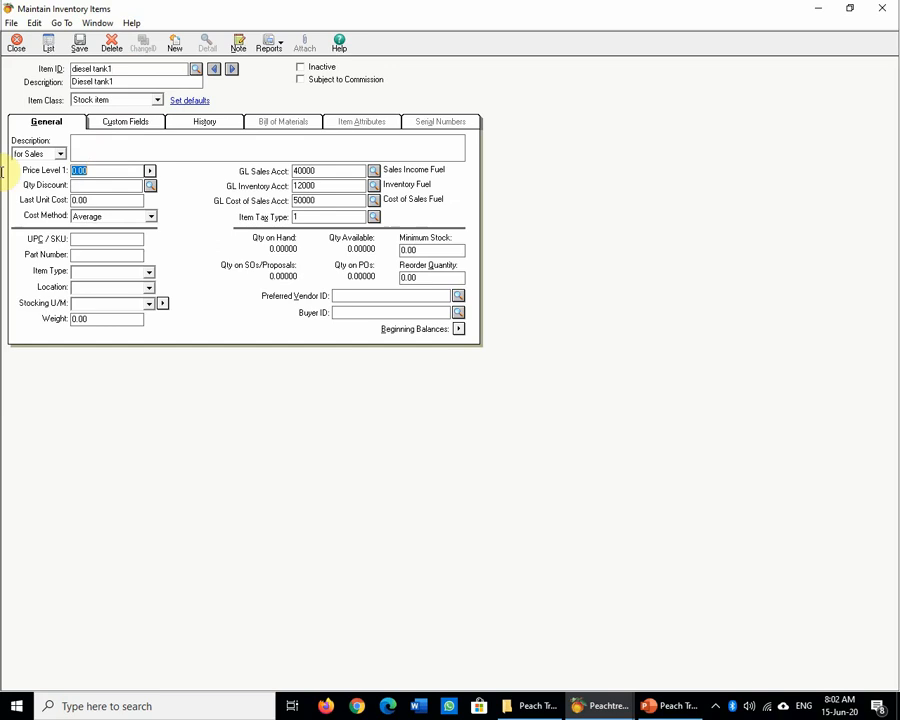
pyautogui.click(151, 172)
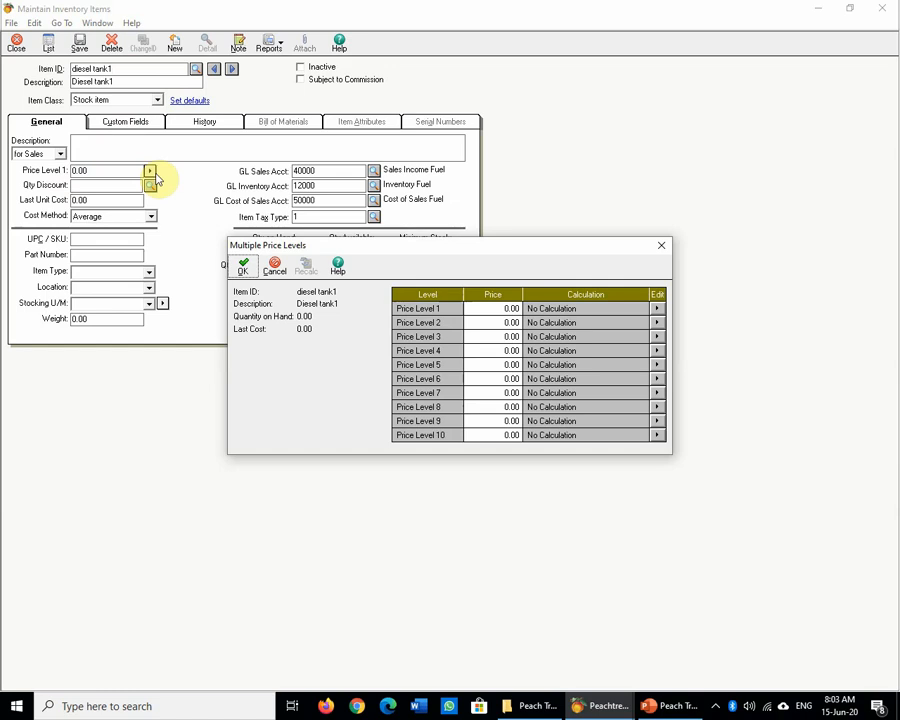
pyautogui.click(497, 309)
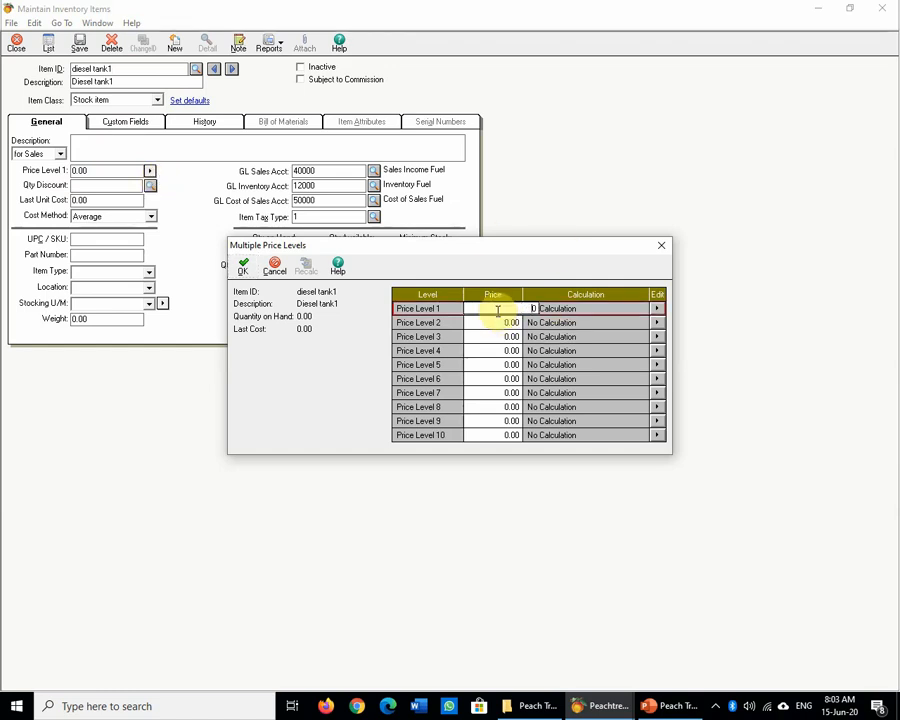
pyautogui.write('1')
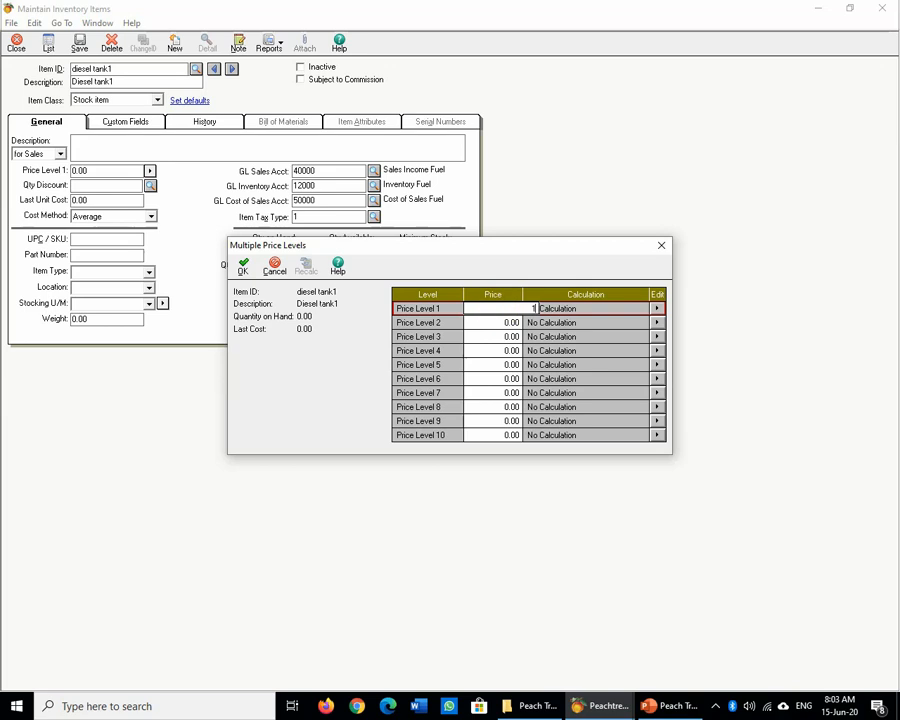
pyautogui.press('BackSpace')
pyautogui.write('88')
pyautogui.click(476, 324)
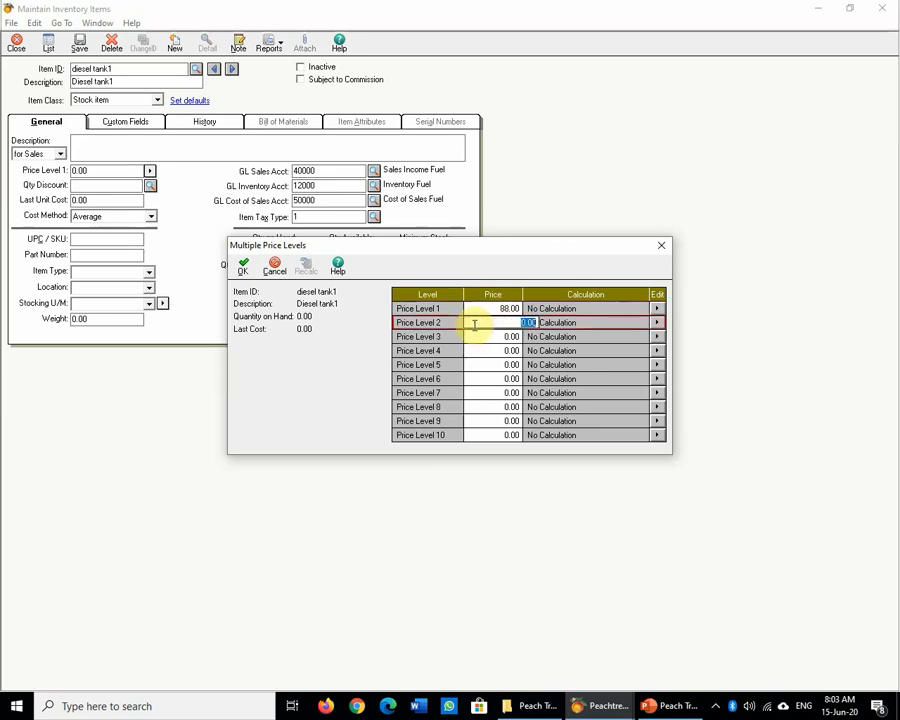
pyautogui.write('90')
pyautogui.press('Tab')
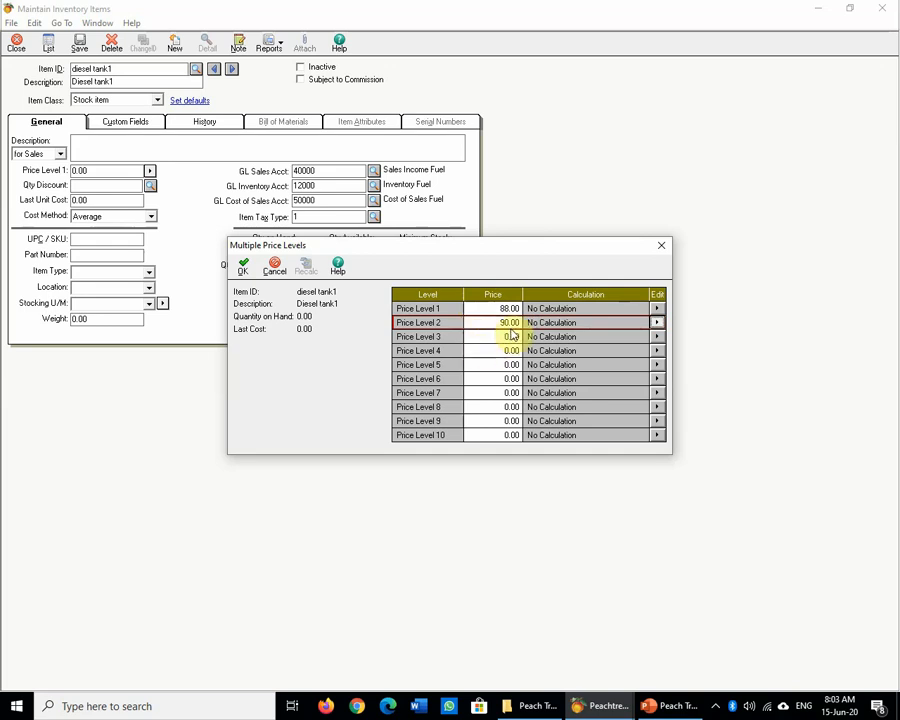
pyautogui.click(512, 337)
pyautogui.write('70')
pyautogui.press('Tab')
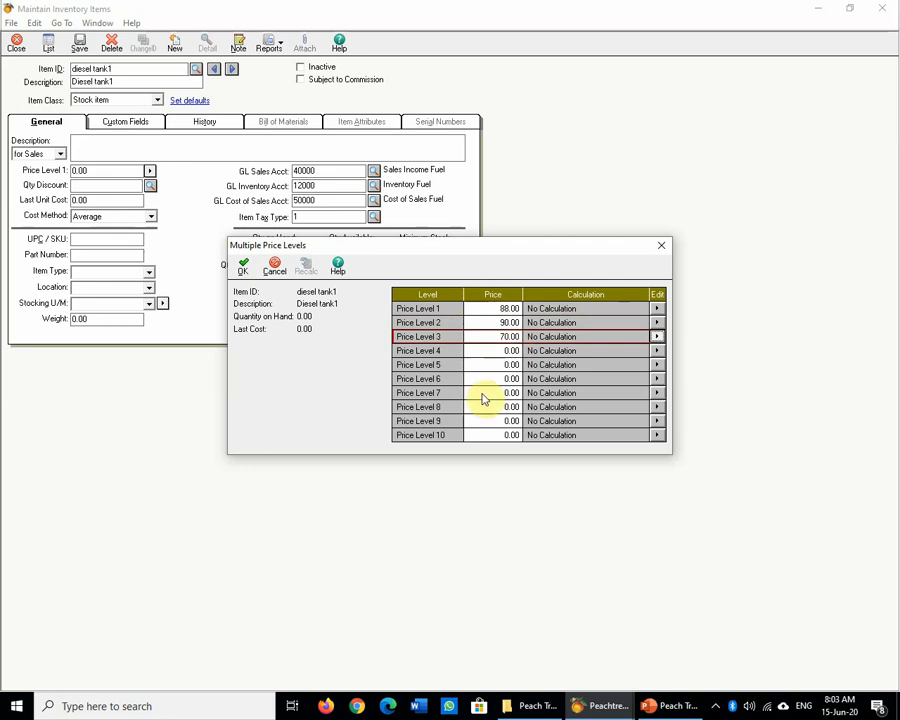
pyautogui.click(244, 270)
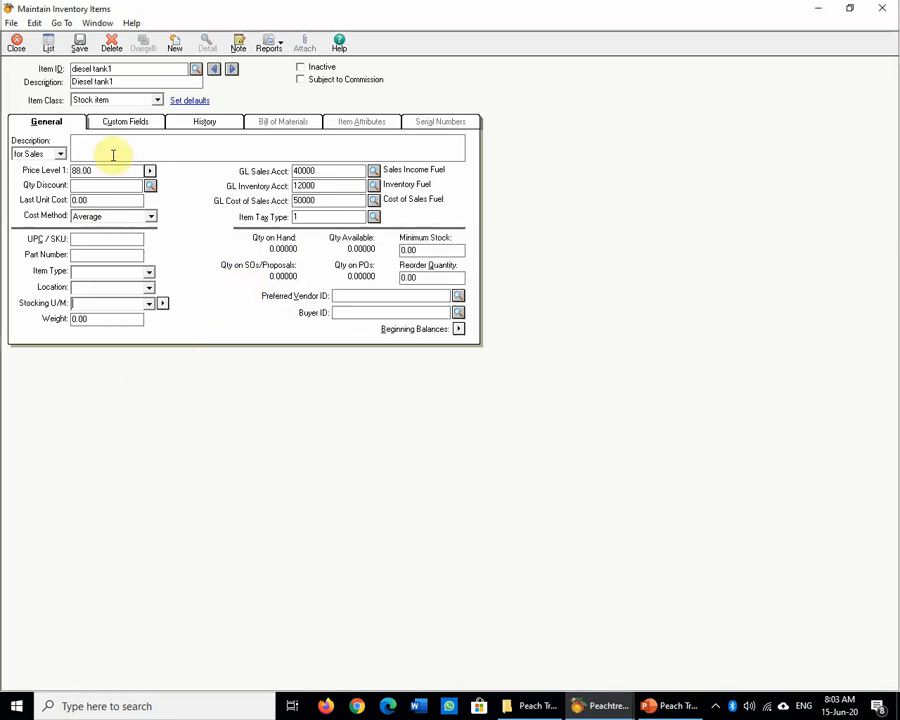
pyautogui.click(149, 171)
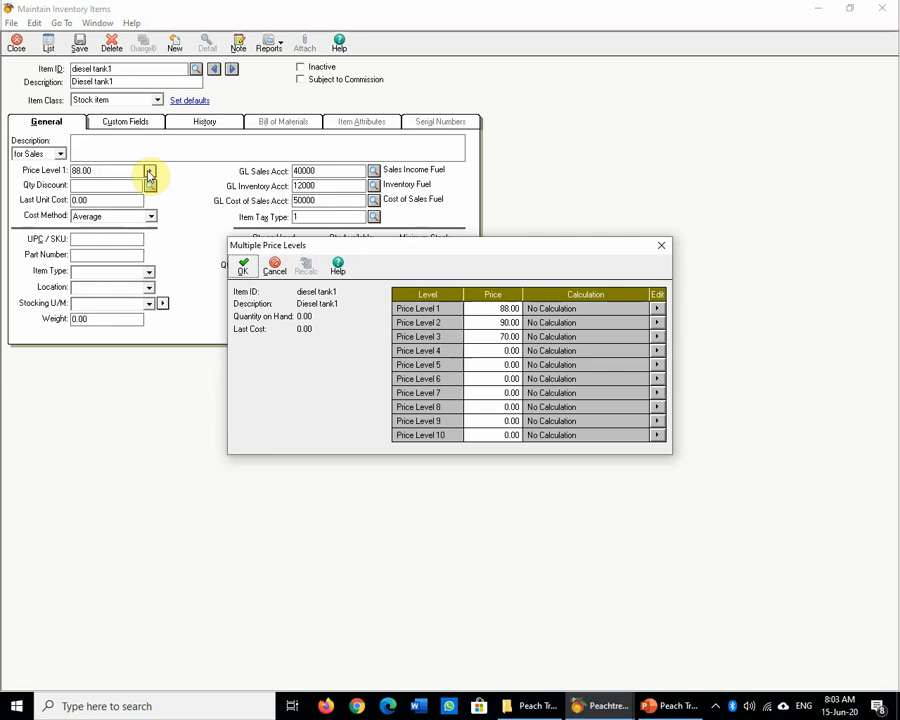
pyautogui.click(660, 245)
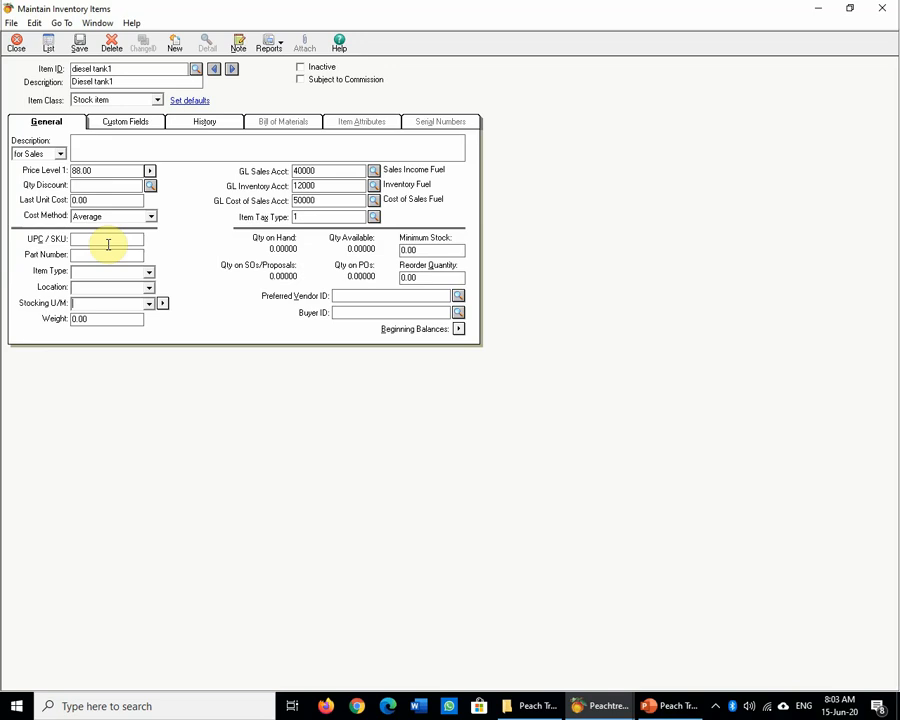
# Open the last customer's record from the customer list, maximize it and set the customer type to Fuel
pyautogui.click(817, 10)
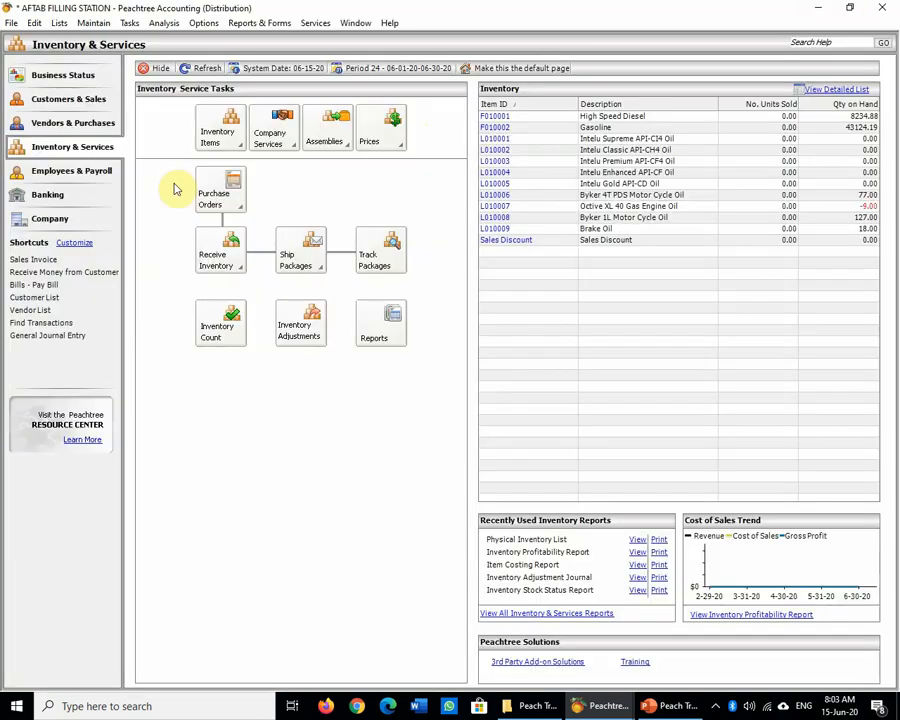
pyautogui.click(87, 98)
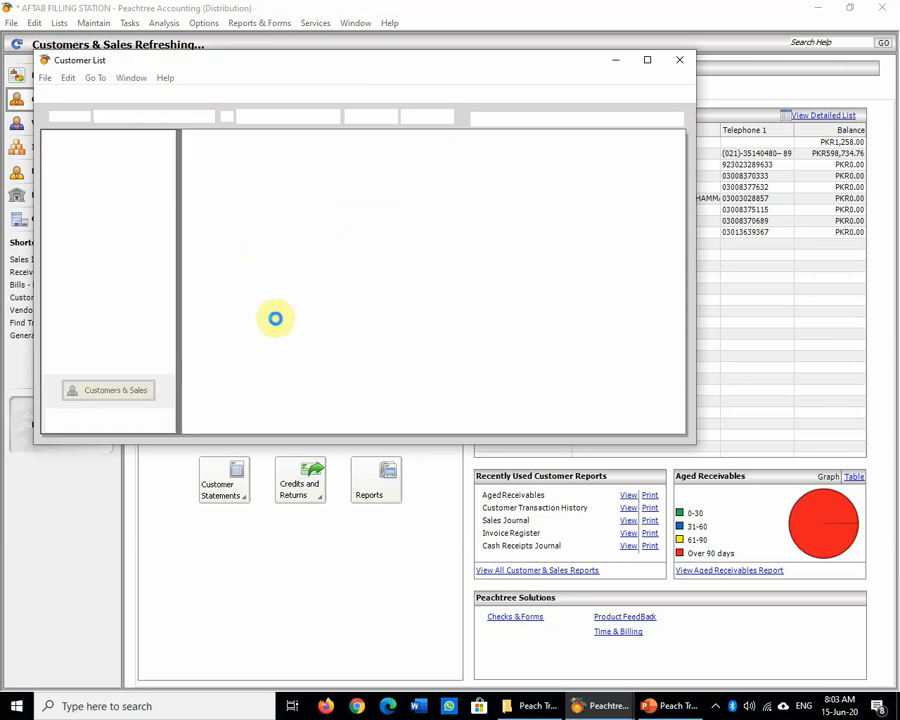
pyautogui.click(302, 238)
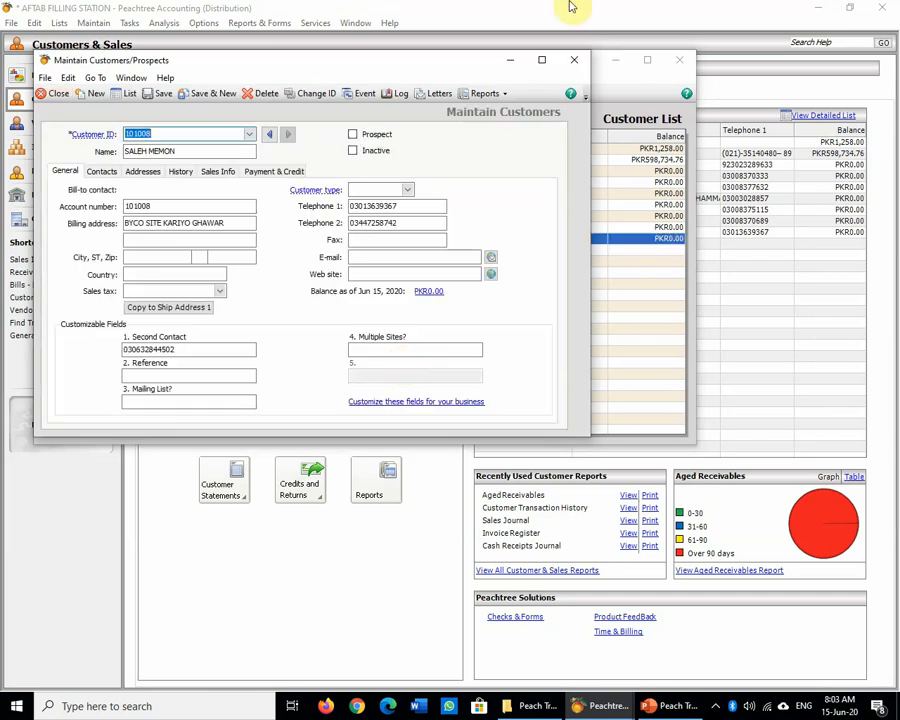
pyautogui.click(541, 60)
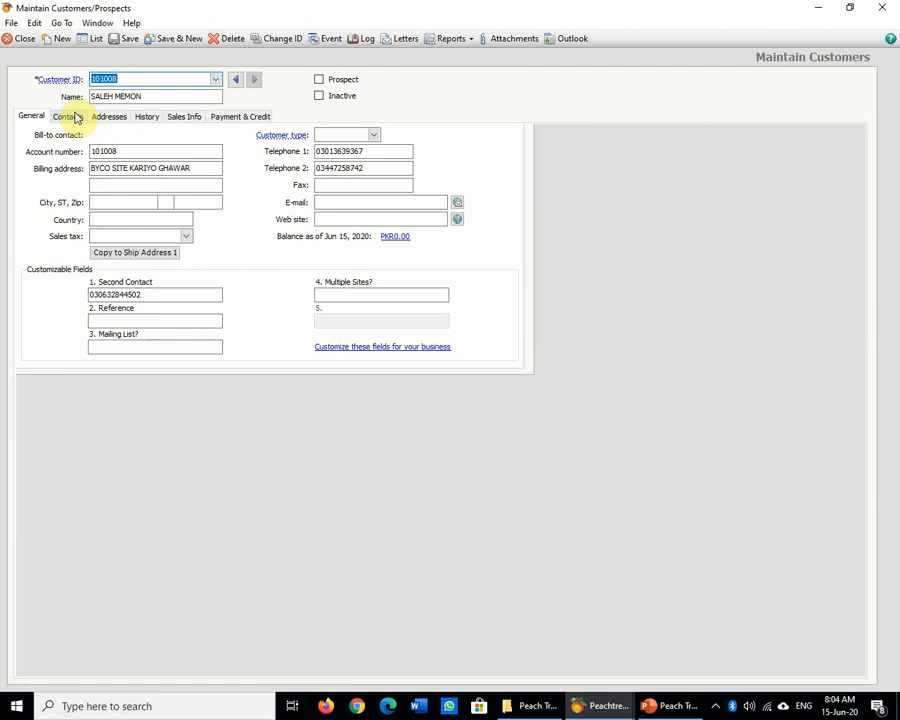
pyautogui.click(374, 135)
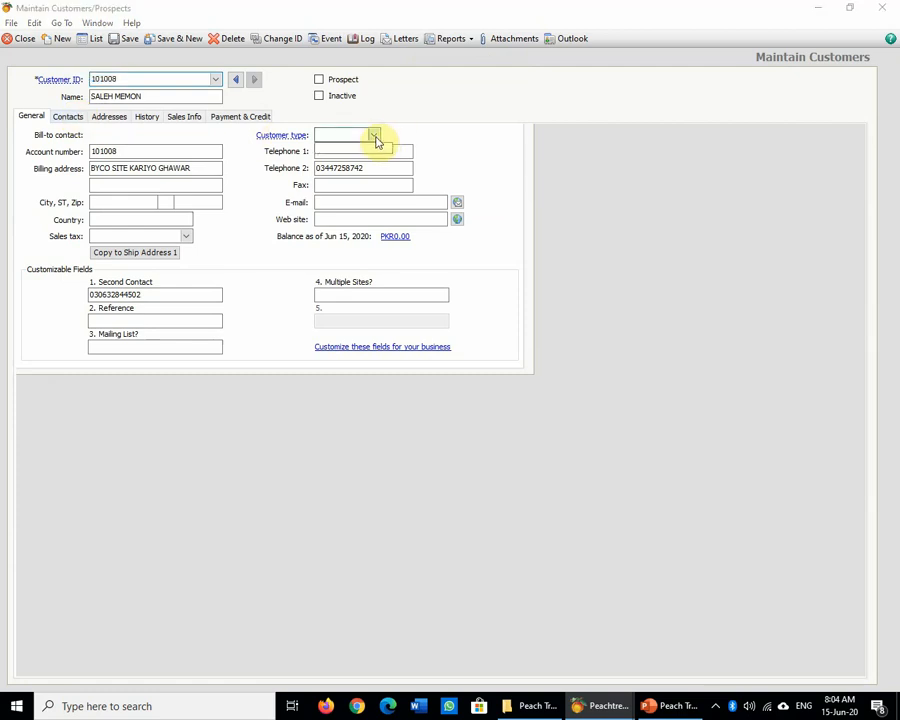
pyautogui.click(348, 149)
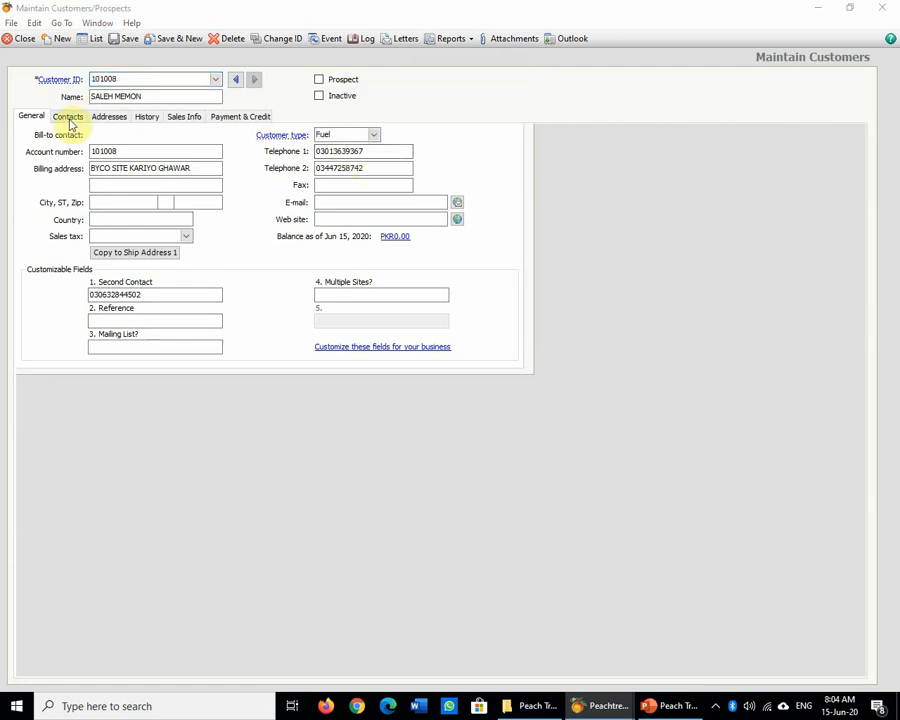
# Try Price Level 2 and Price Level 3 as the customer's pricing level, and close the record without saving it
pyautogui.click(258, 118)
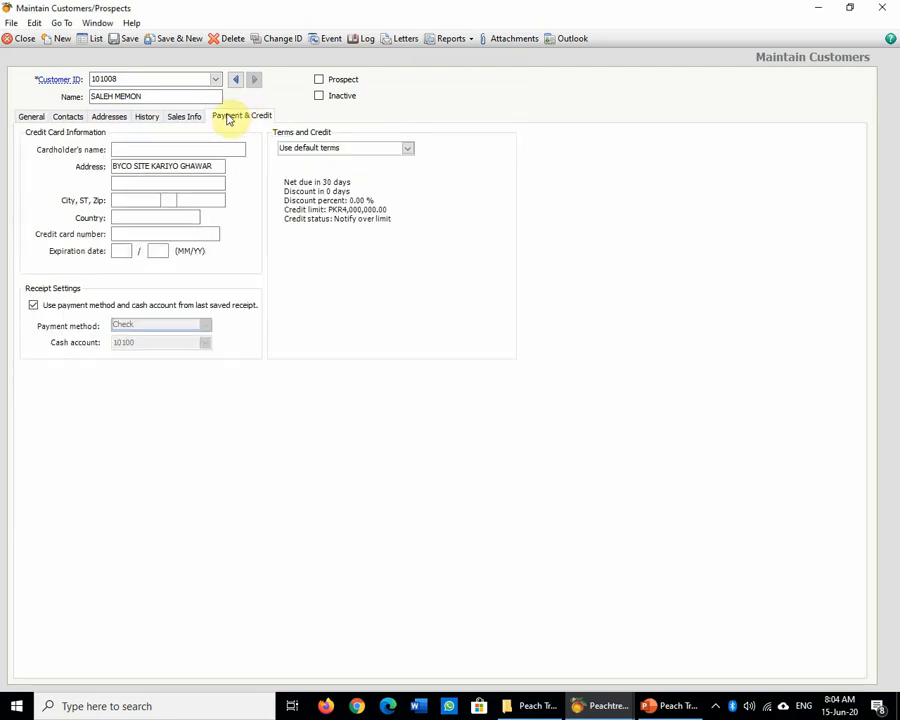
pyautogui.click(178, 116)
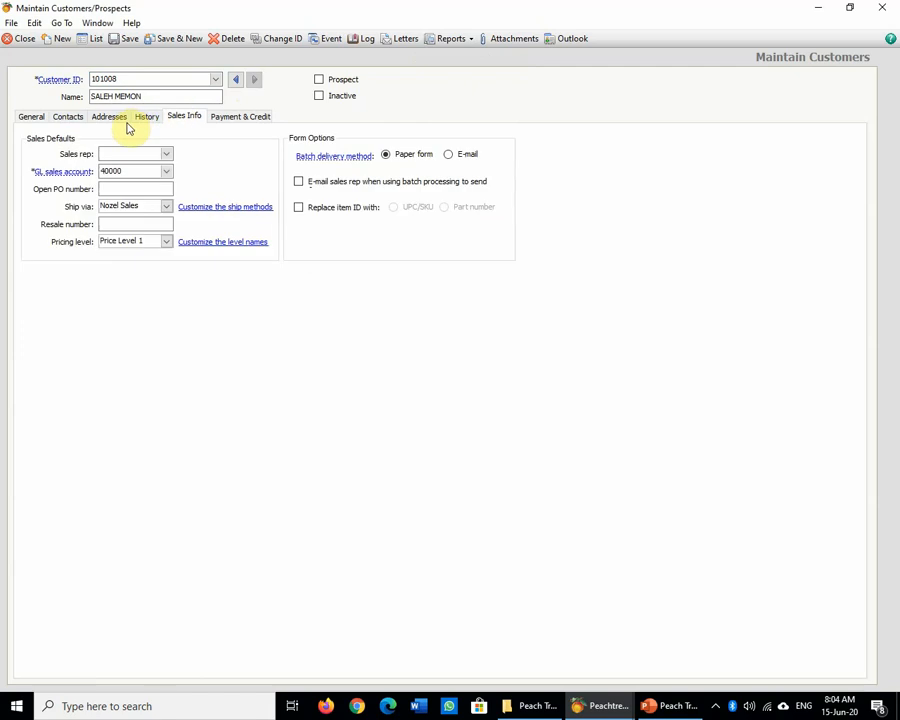
pyautogui.click(166, 242)
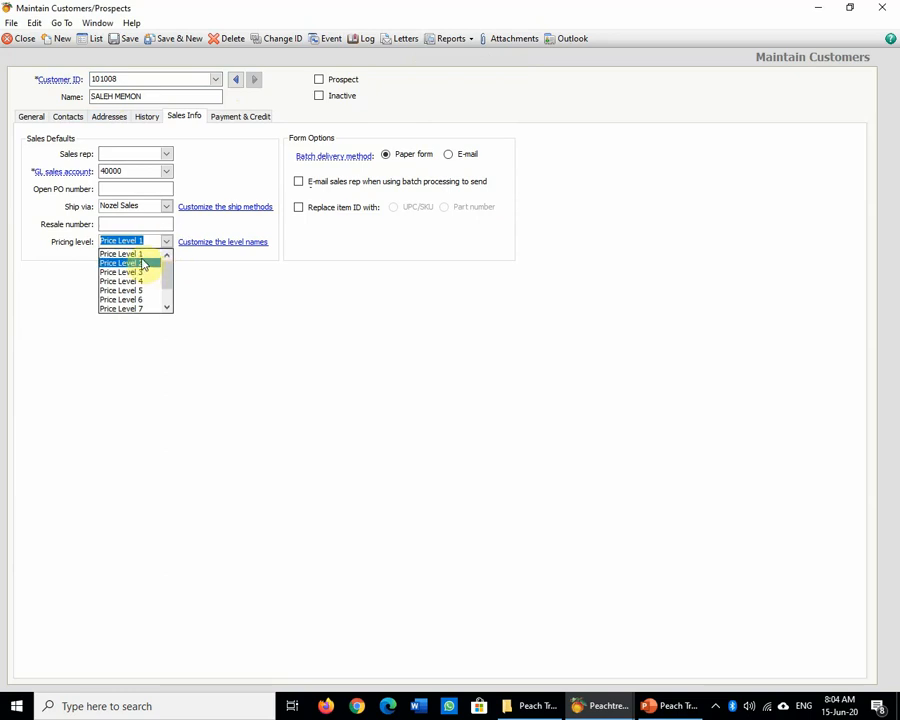
pyautogui.click(143, 263)
pyautogui.click(166, 244)
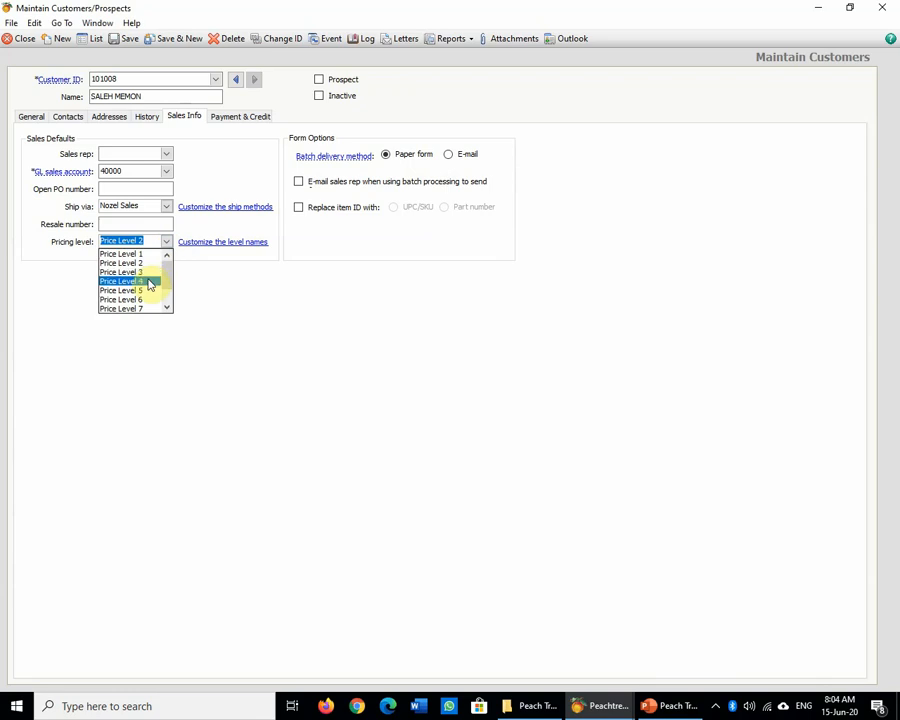
pyautogui.click(145, 272)
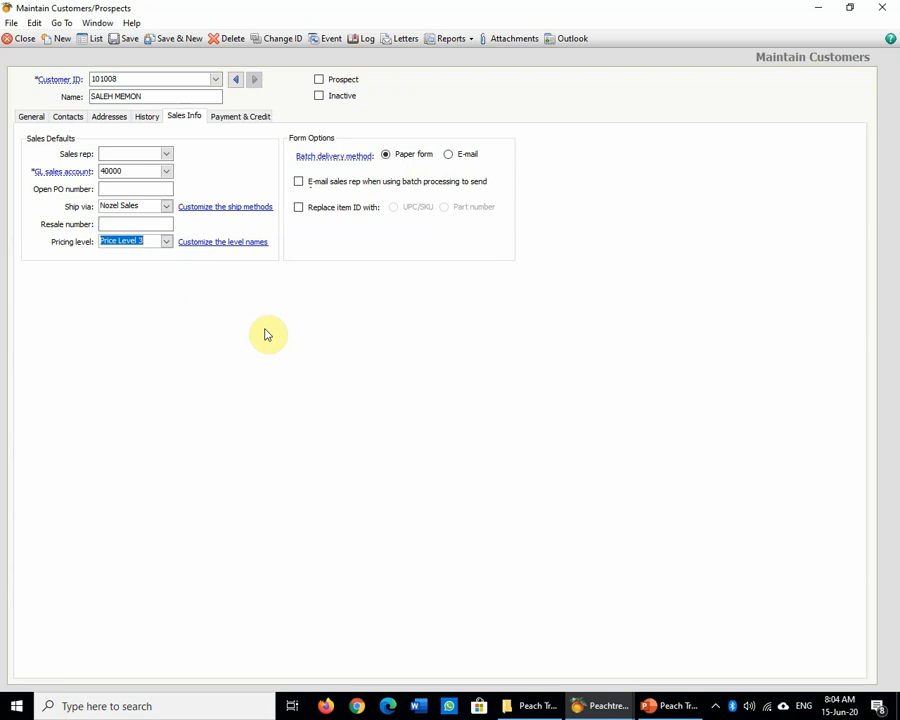
pyautogui.click(28, 39)
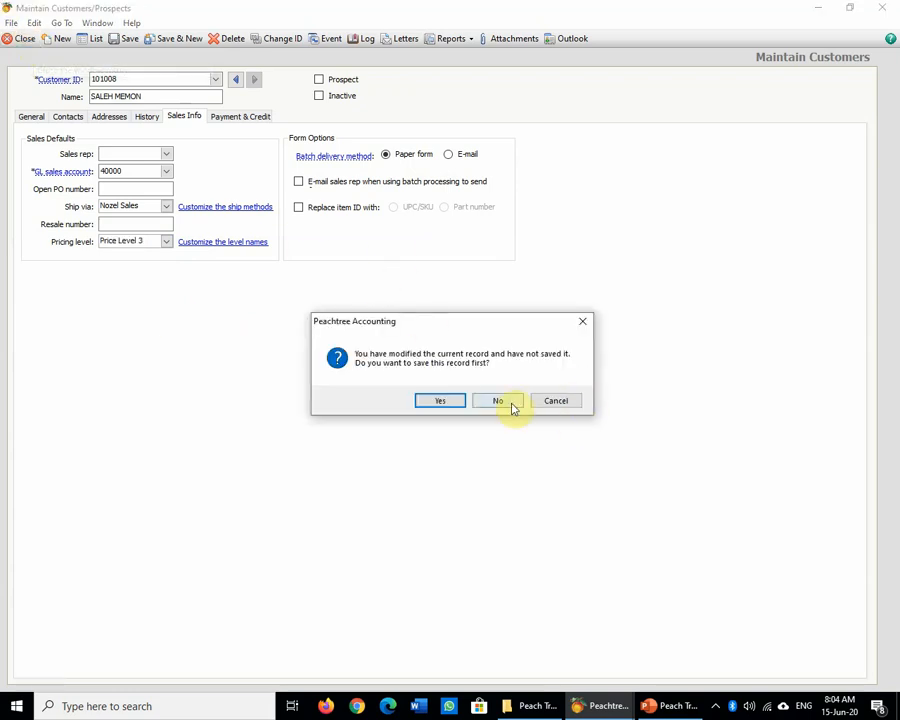
pyautogui.click(510, 402)
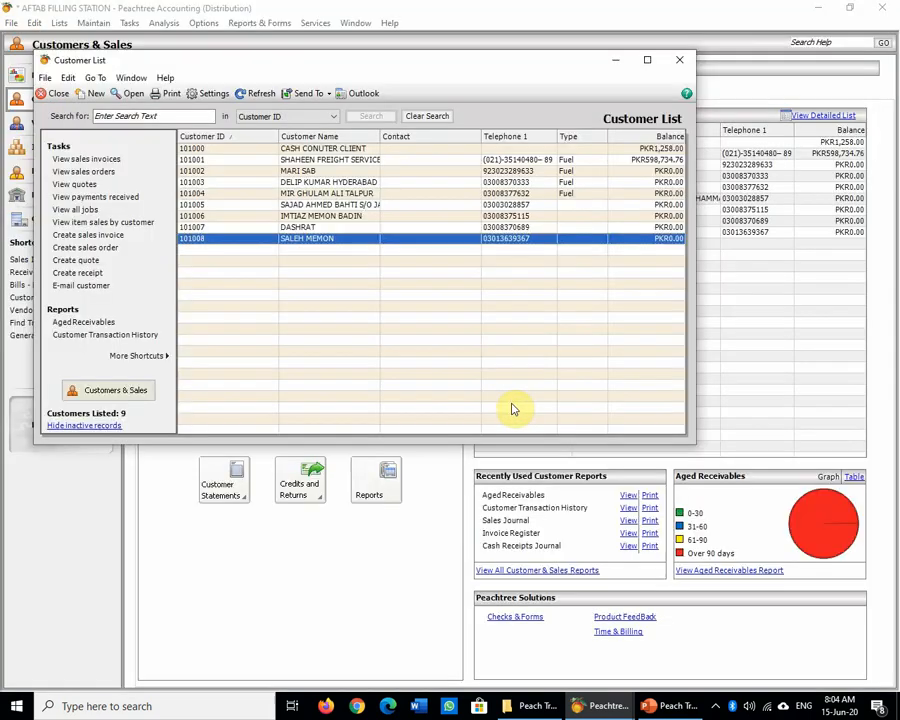
pyautogui.click(680, 58)
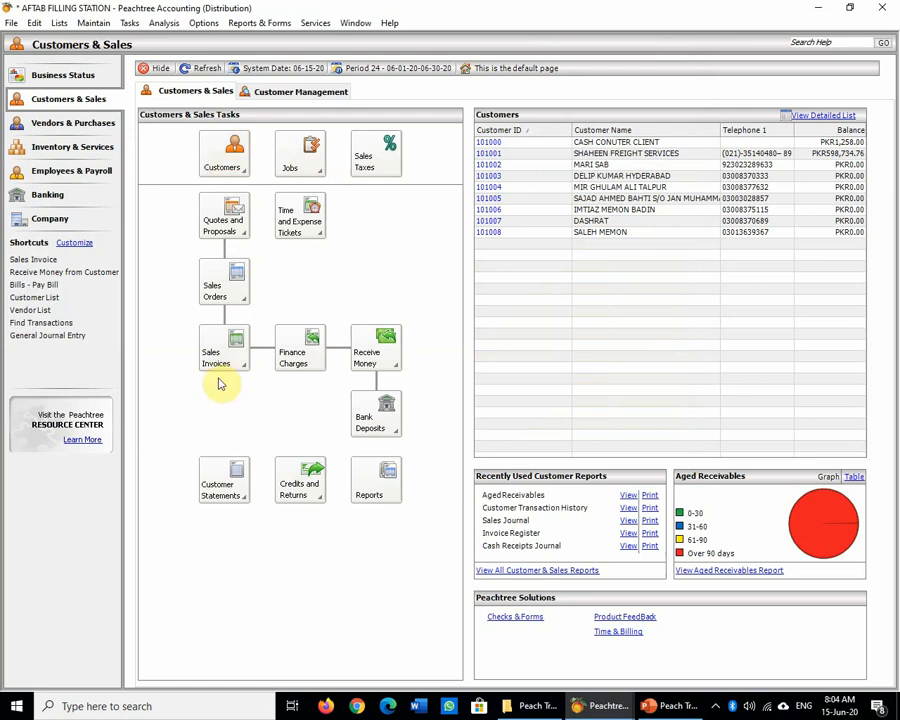
# Start a new inventory item and discard the unsaved diesel tank record
pyautogui.click(78, 147)
pyautogui.click(238, 144)
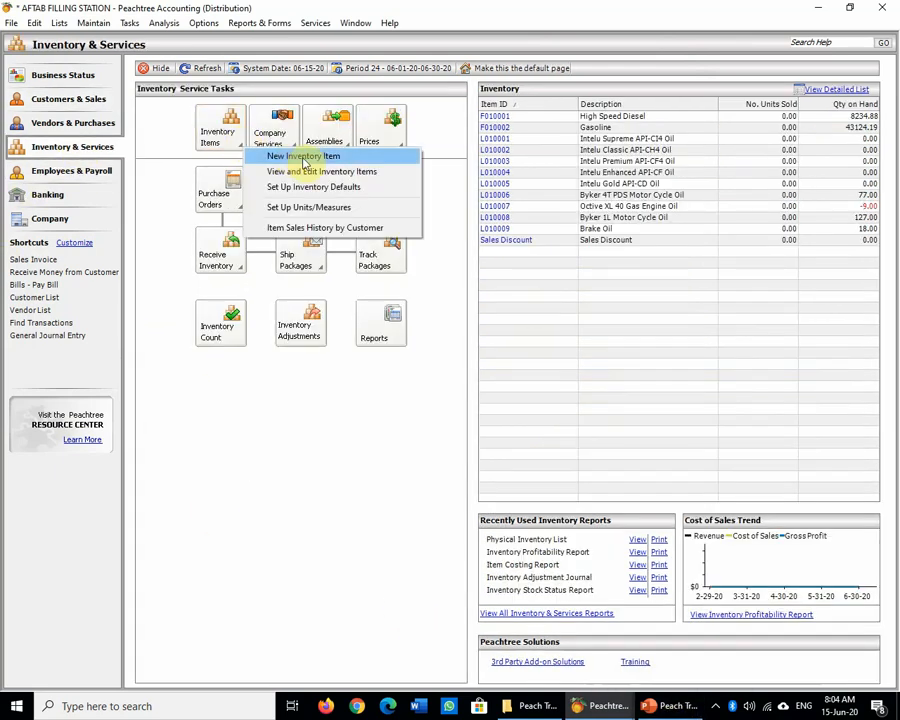
pyautogui.click(327, 161)
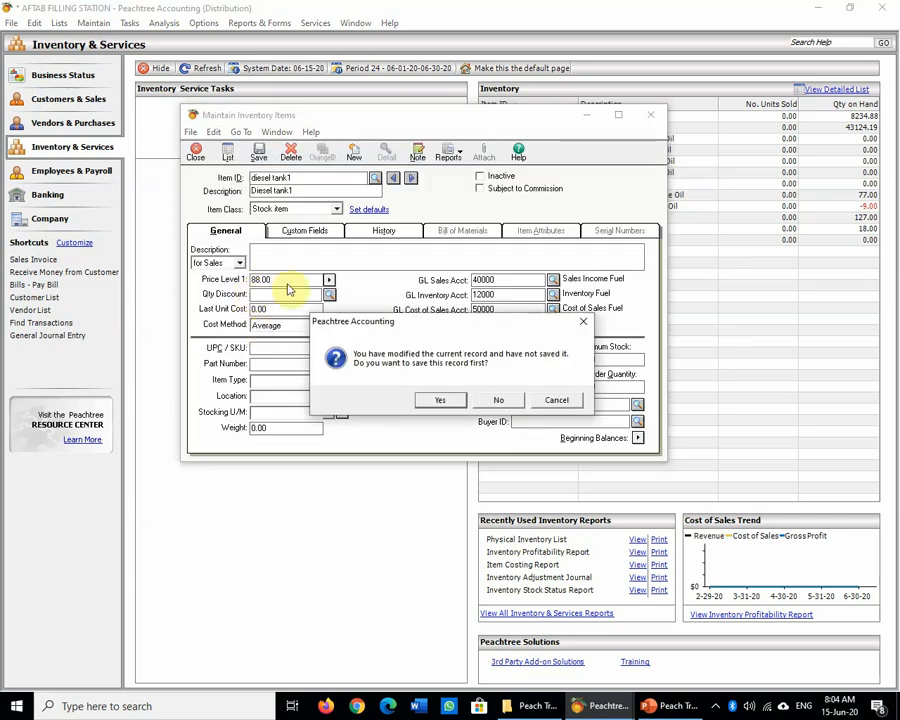
pyautogui.click(498, 400)
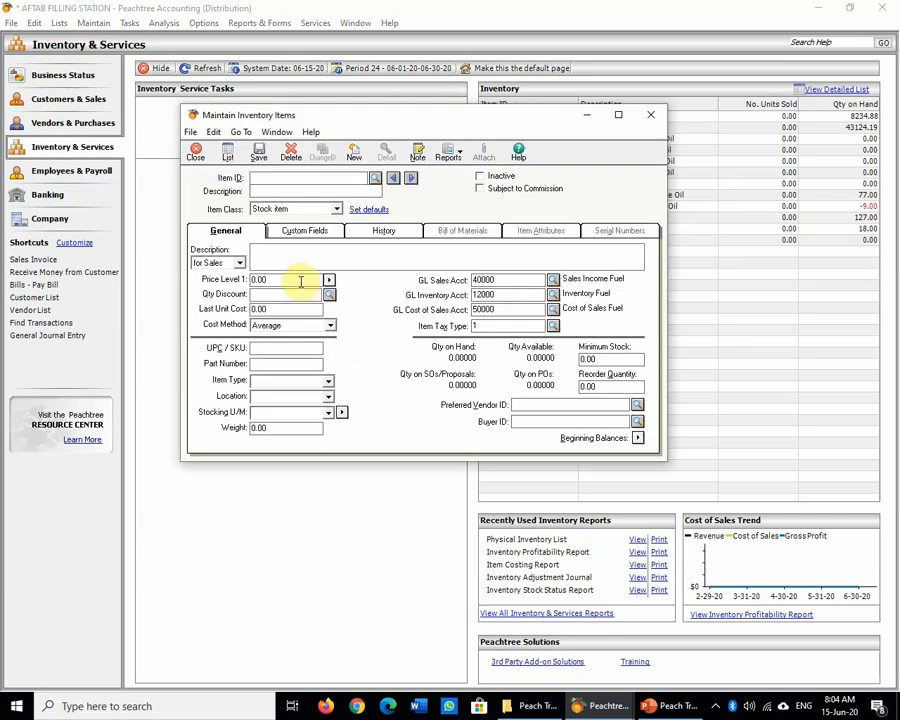
# Check the available cost methods for the new stock item
pyautogui.click(296, 279)
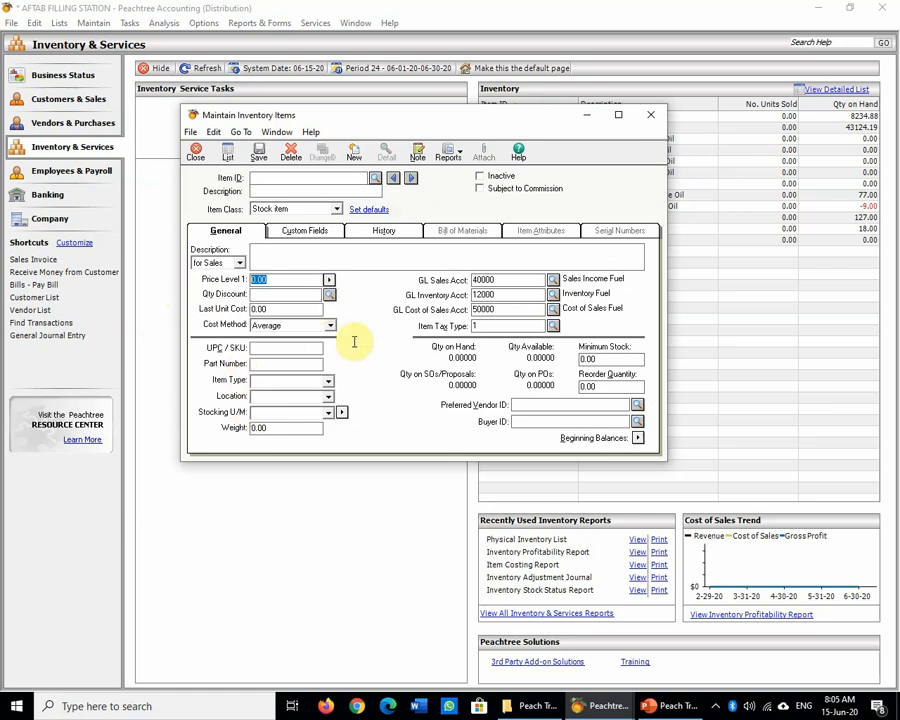
pyautogui.click(330, 326)
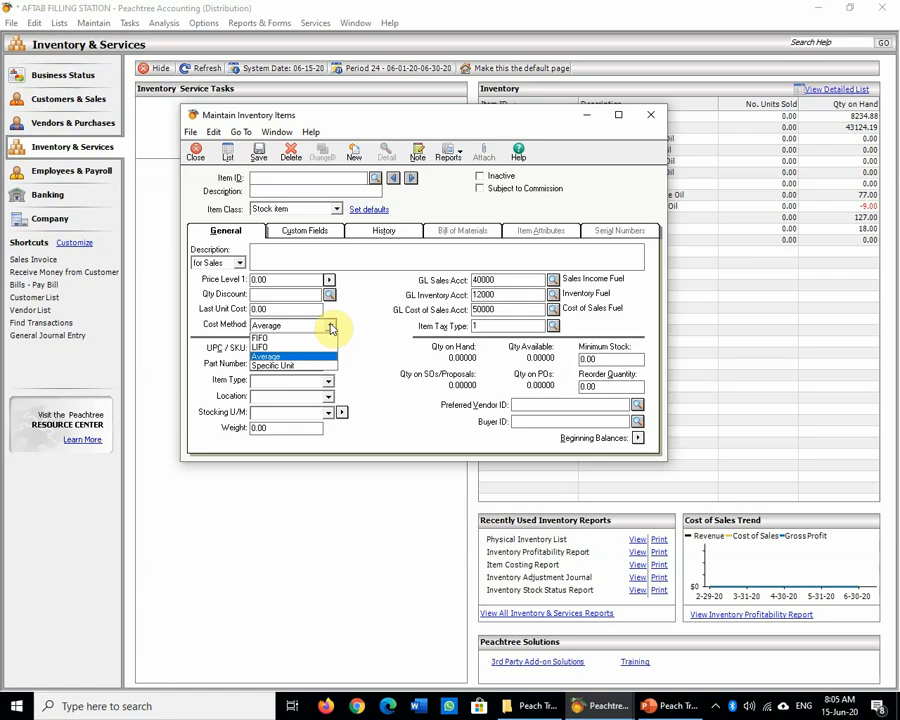
pyautogui.click(331, 327)
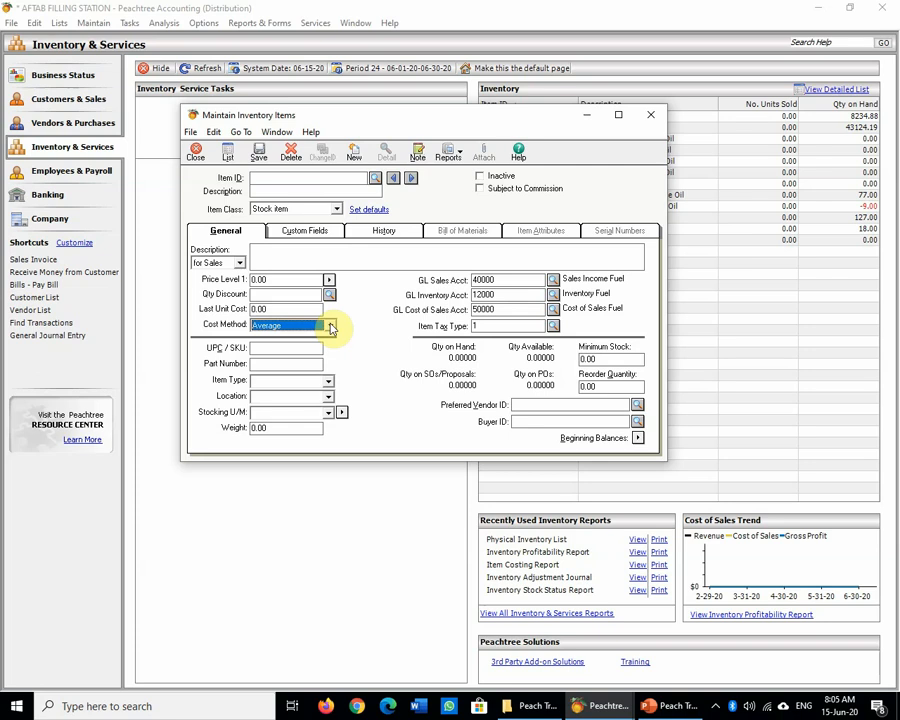
# Set the new stock item's type to Fuel
pyautogui.click(255, 365)
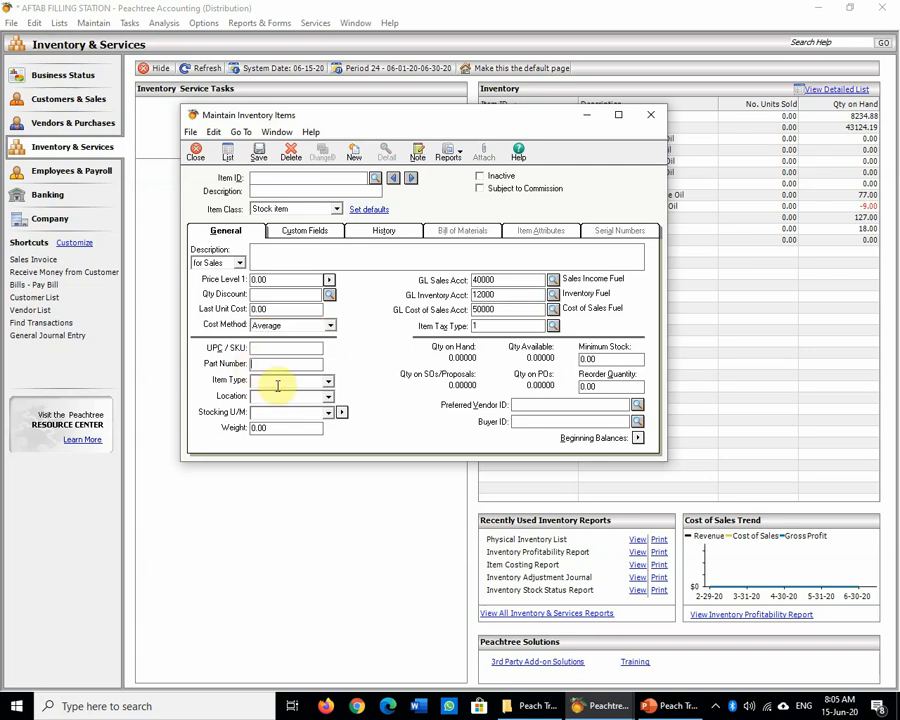
pyautogui.click(274, 348)
pyautogui.click(287, 386)
pyautogui.click(328, 382)
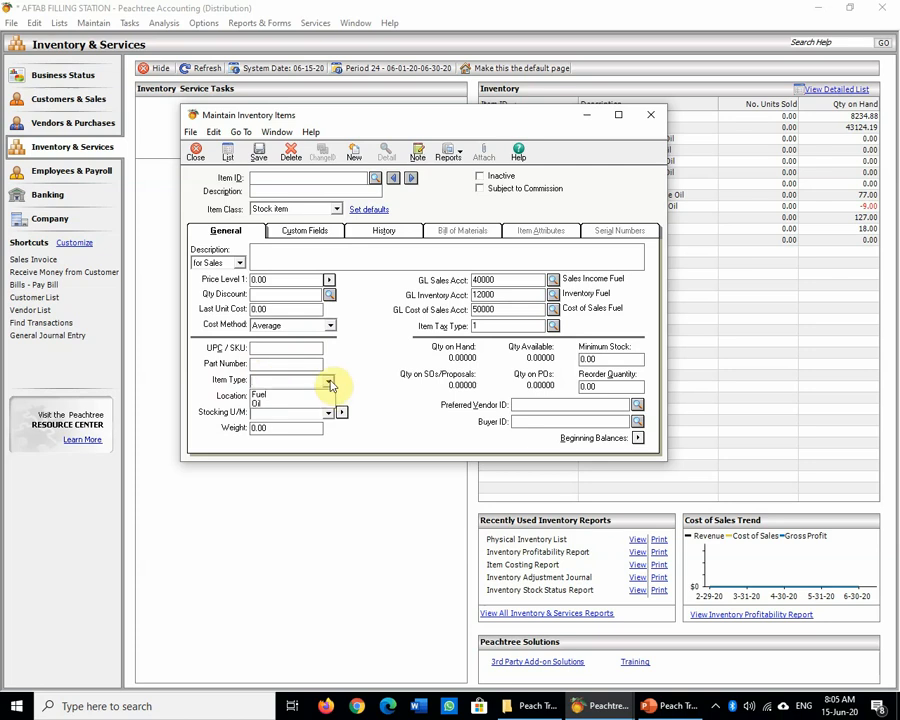
pyautogui.click(287, 397)
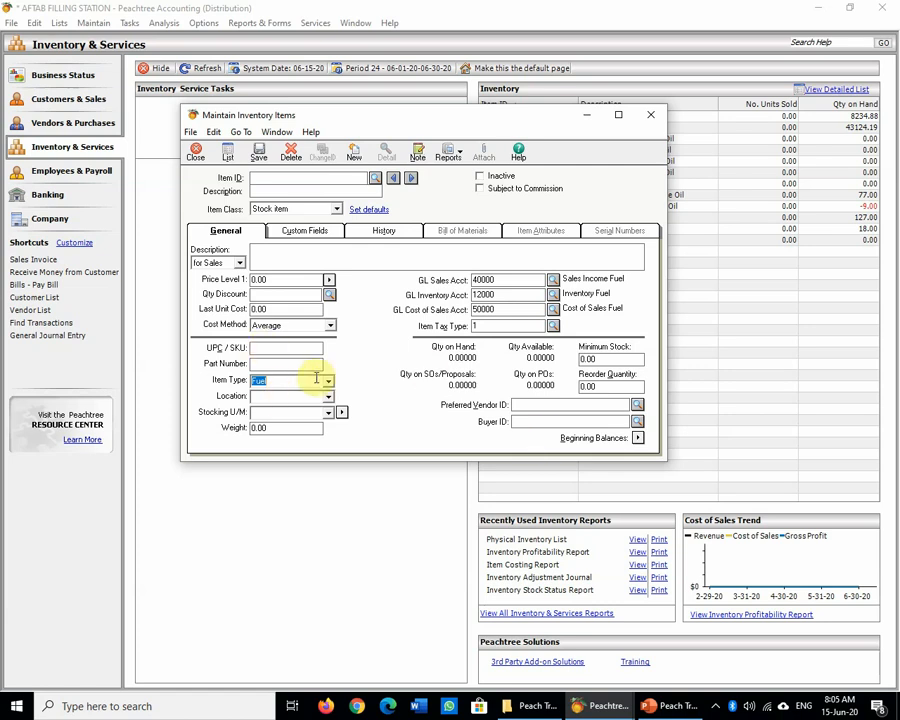
# Replace the stock item's type with a new custom type named Filter
pyautogui.click(328, 385)
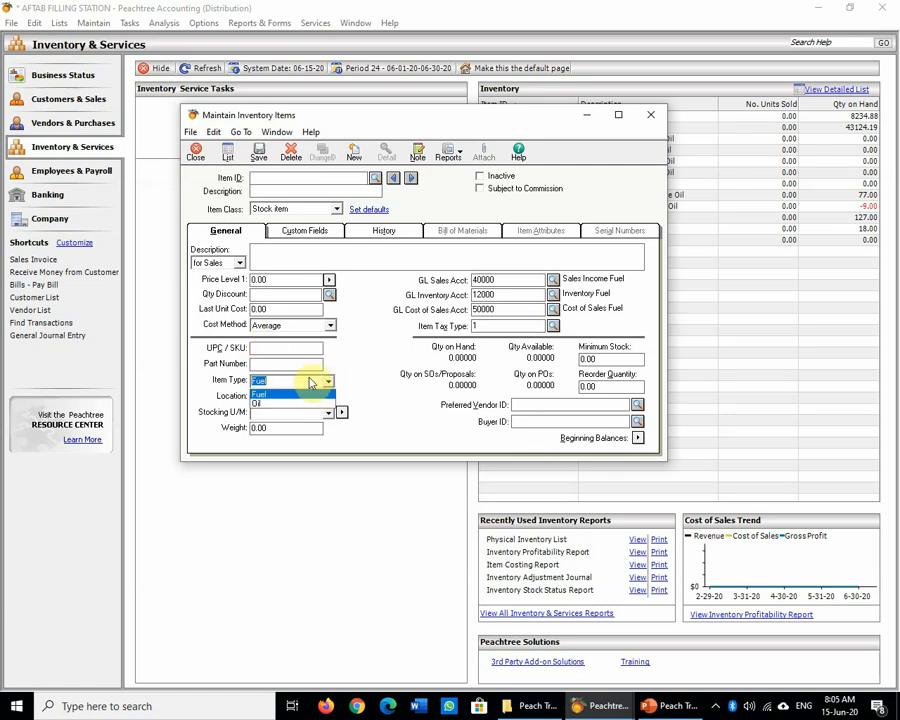
pyautogui.click(312, 382)
pyautogui.write('Filter')
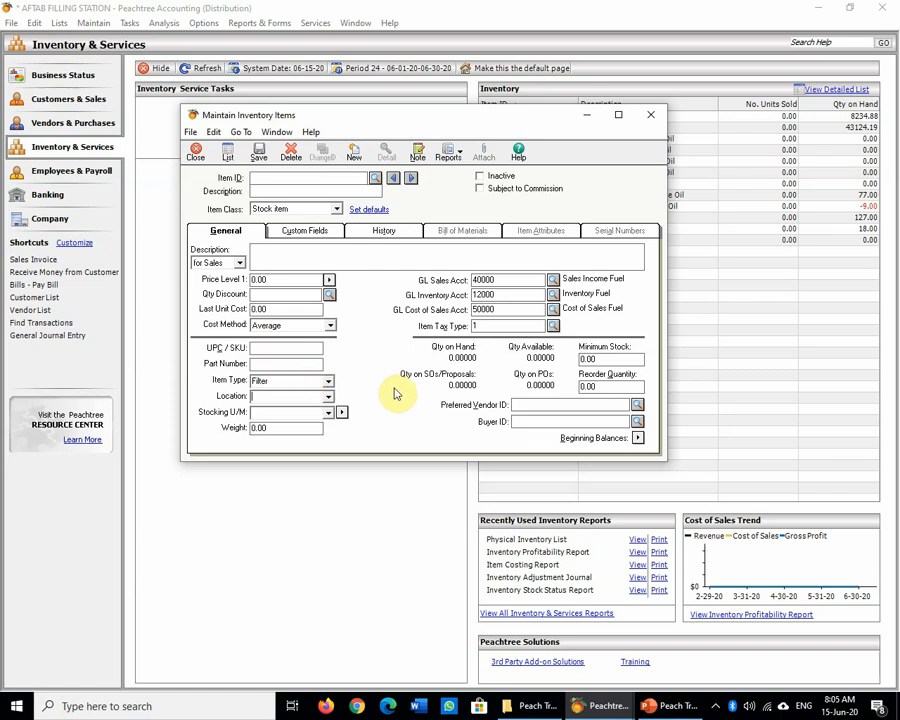
# Set the stock item's location to Tank and its stocking unit of measure to Liter
pyautogui.click(325, 410)
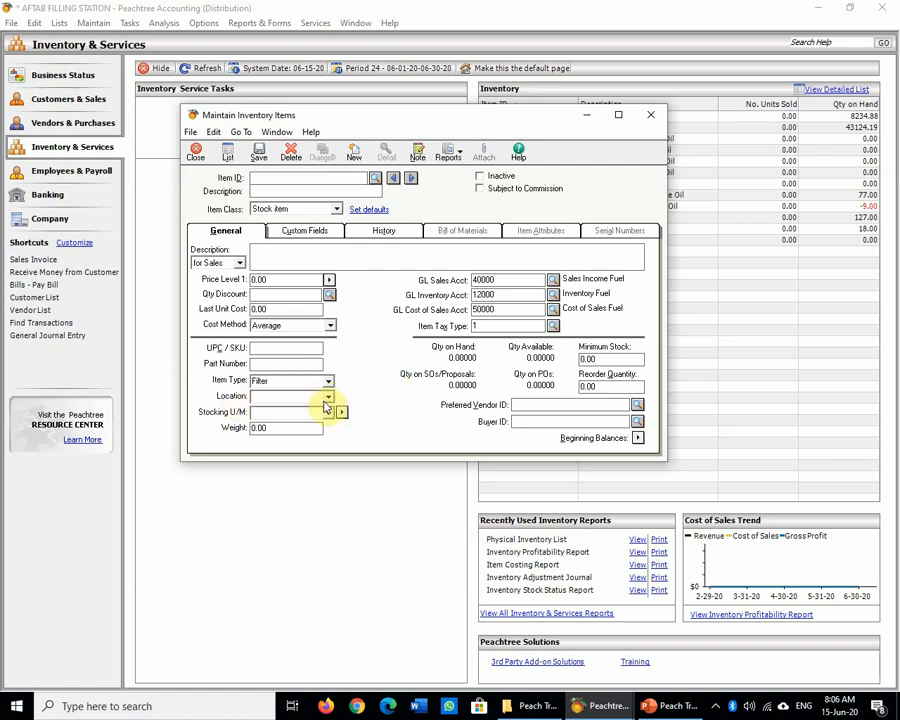
pyautogui.write('Matli')
pyautogui.click(330, 397)
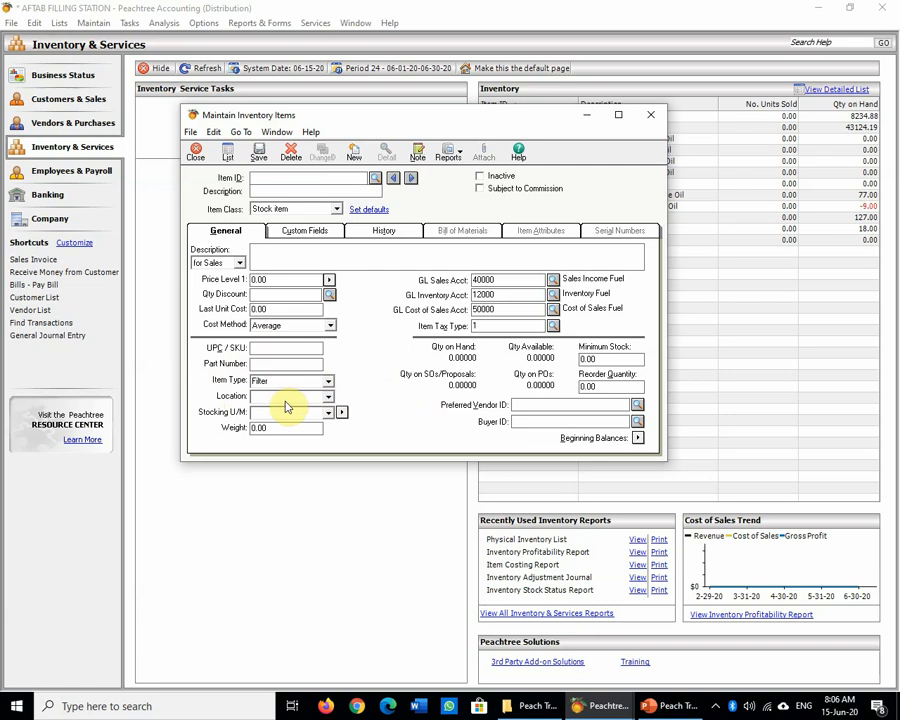
pyautogui.write('Tank')
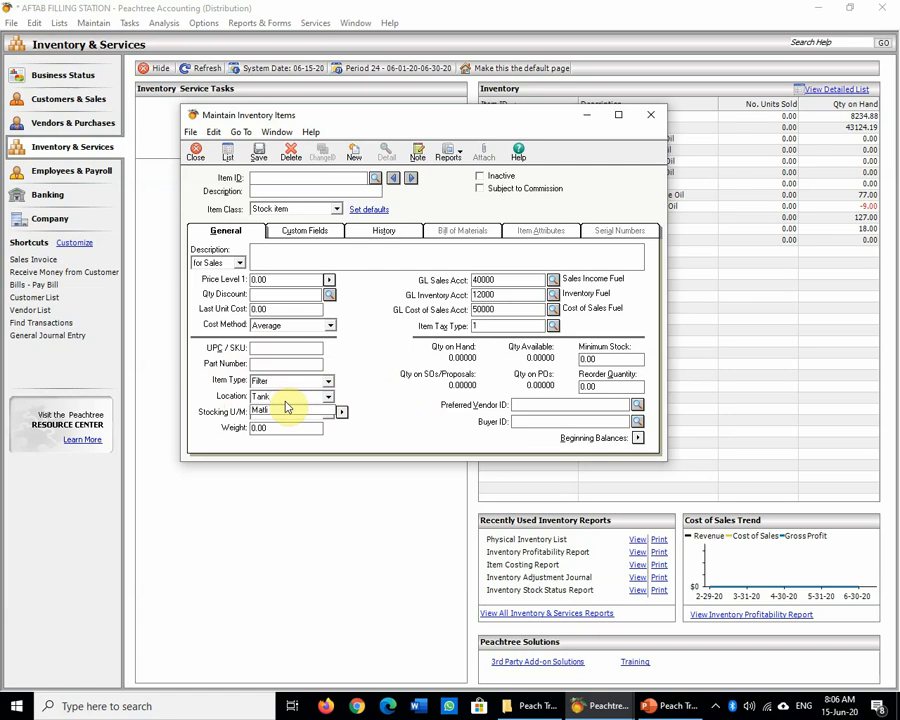
pyautogui.press('Tab')
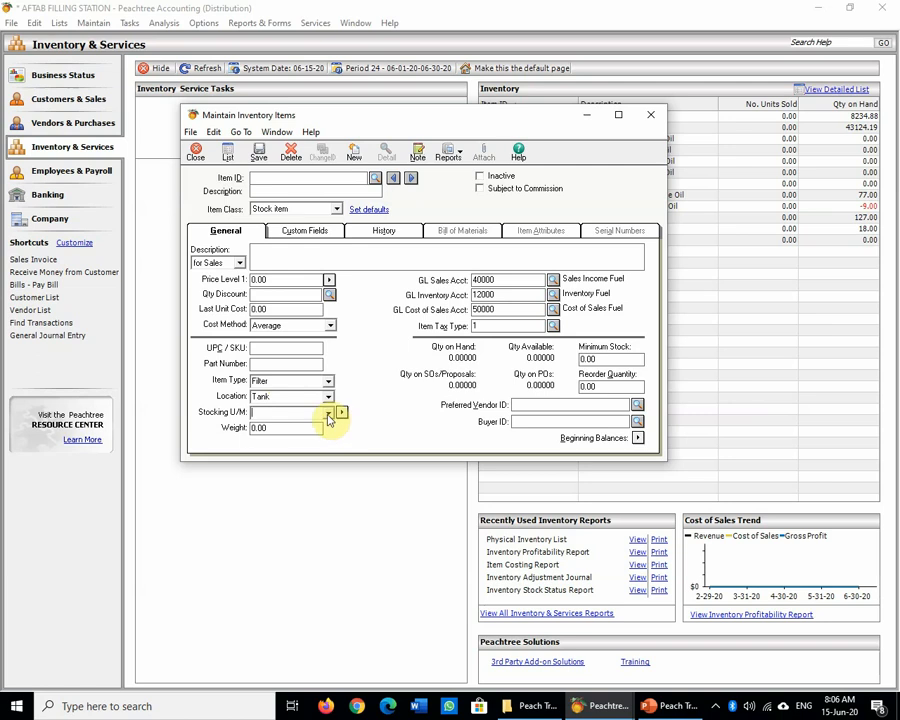
pyautogui.click(328, 418)
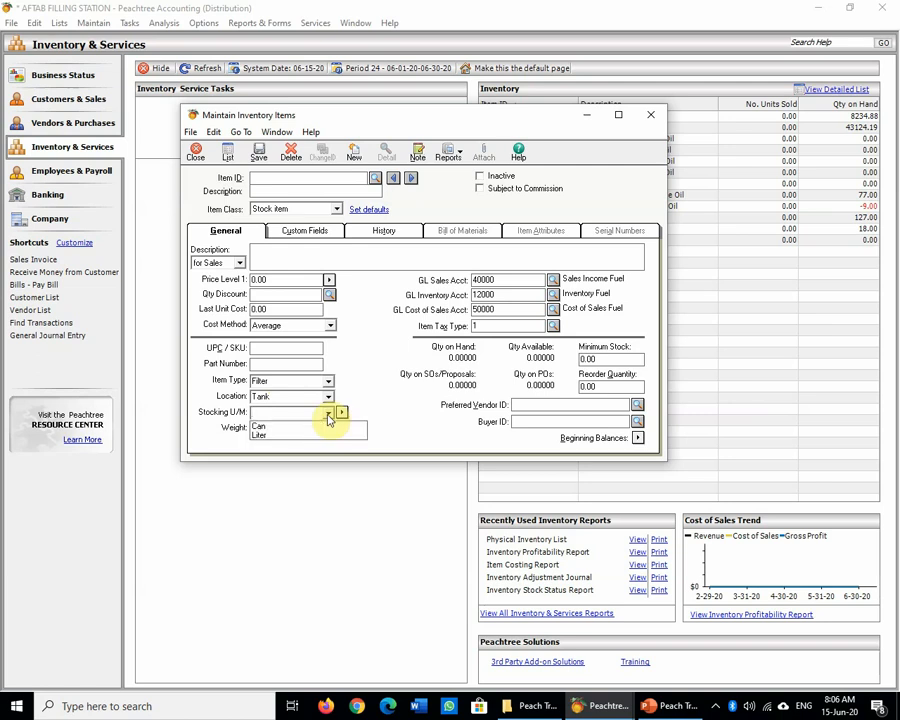
pyautogui.click(272, 437)
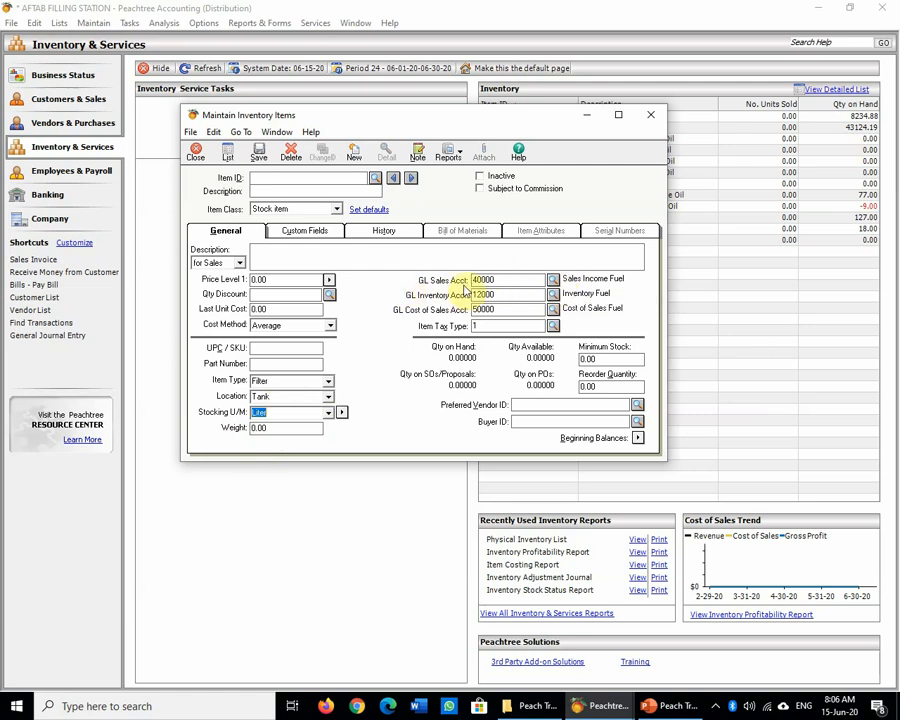
# Assign the stock item's GL accounts: sales 40000 Sales Income Fuel, inventory 12000 Inventory Fuel and cost of sales 50000 Cost of Sales Fuel
pyautogui.click(552, 281)
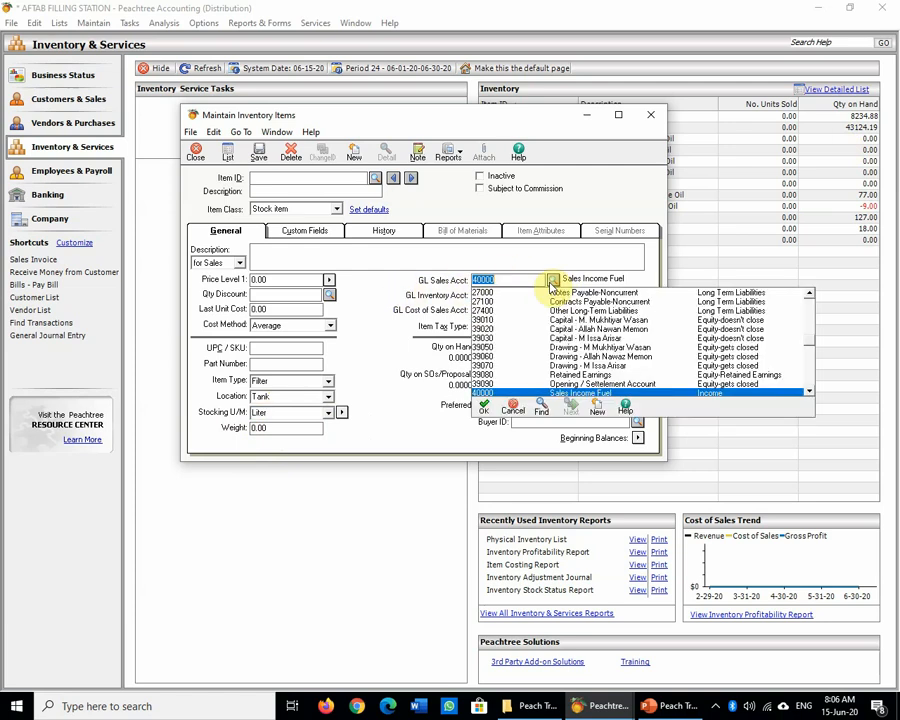
pyautogui.click(597, 395)
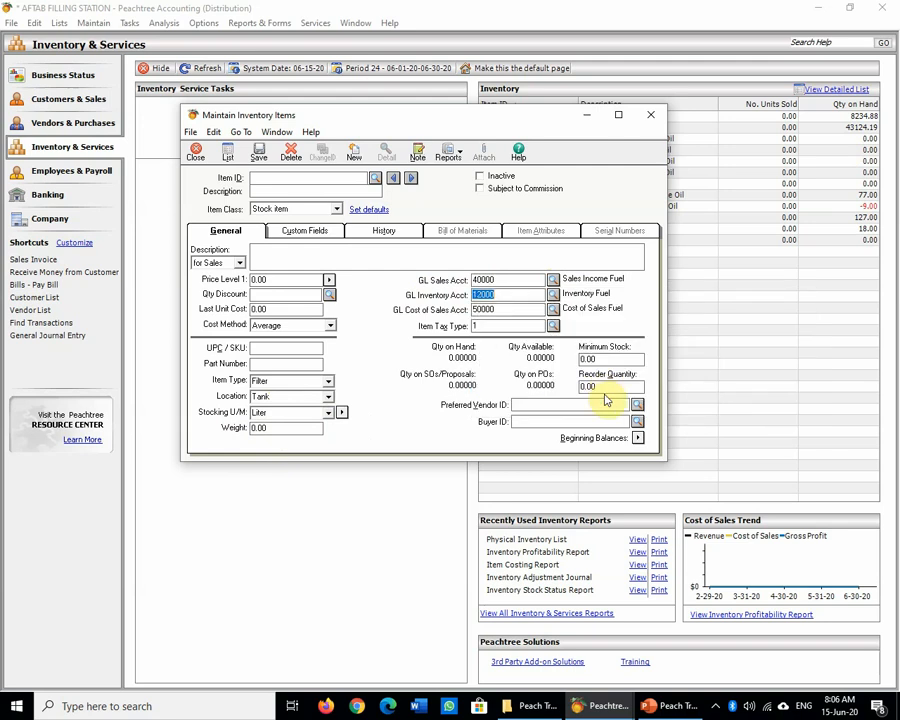
pyautogui.click(553, 296)
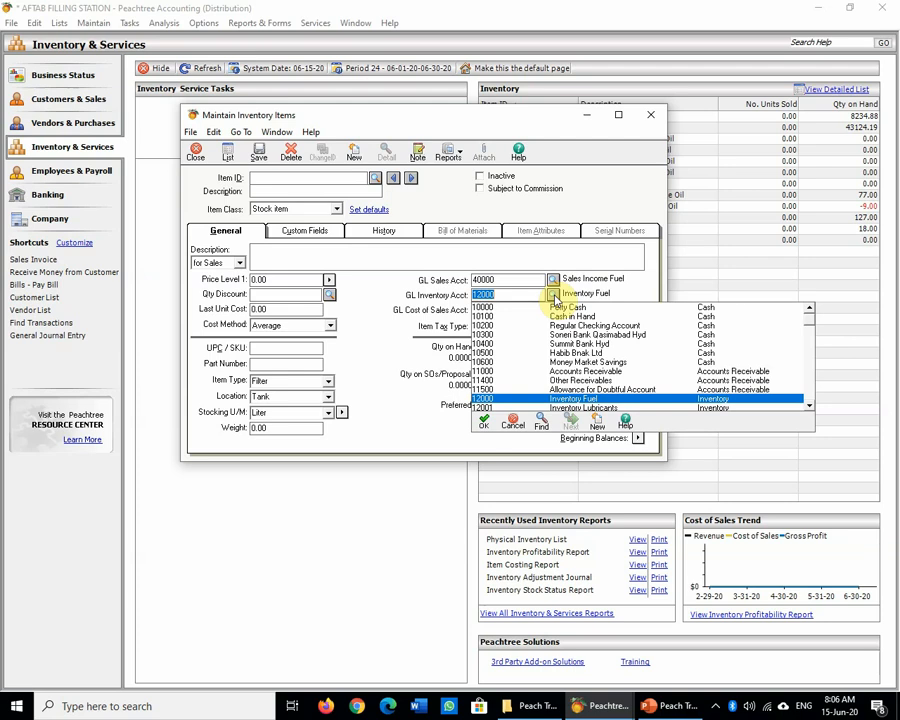
pyautogui.click(591, 399)
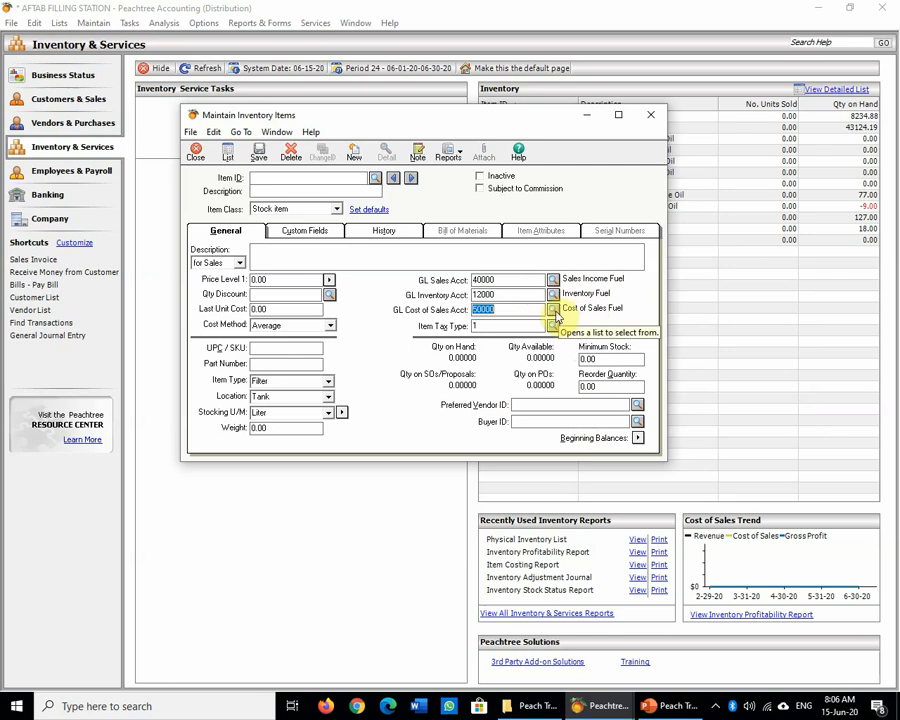
pyautogui.click(553, 310)
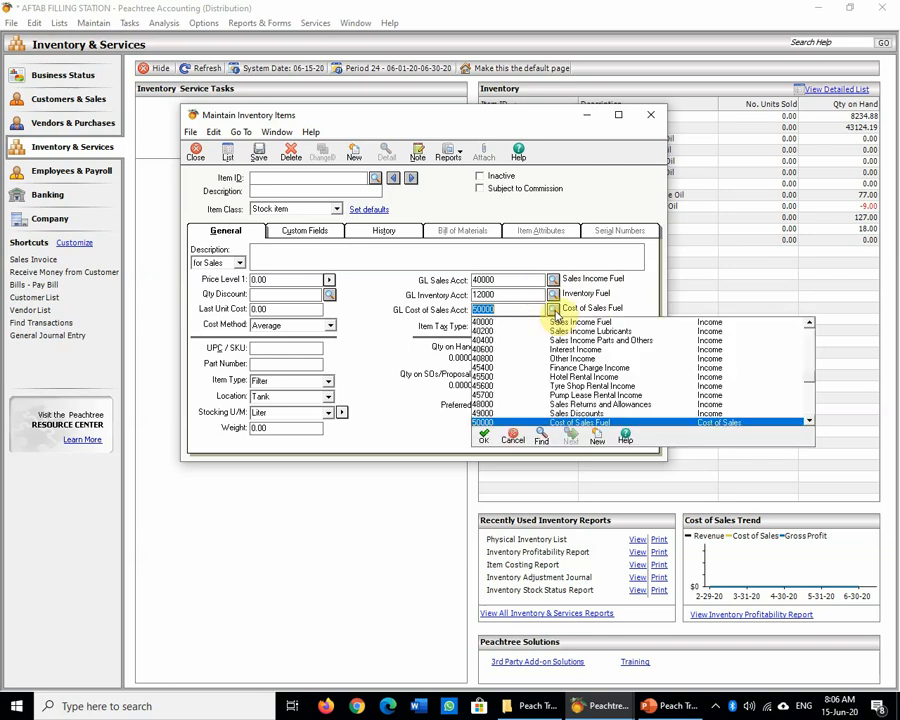
pyautogui.doubleClick(595, 422)
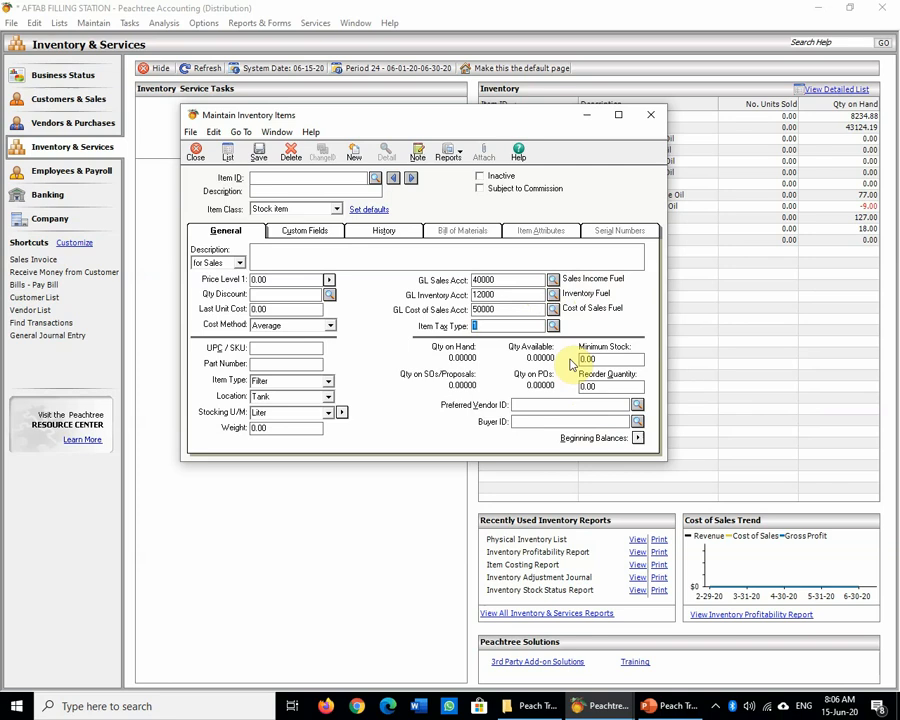
# Review the stock item's custom fields and its period history, and return to its general details
pyautogui.click(293, 231)
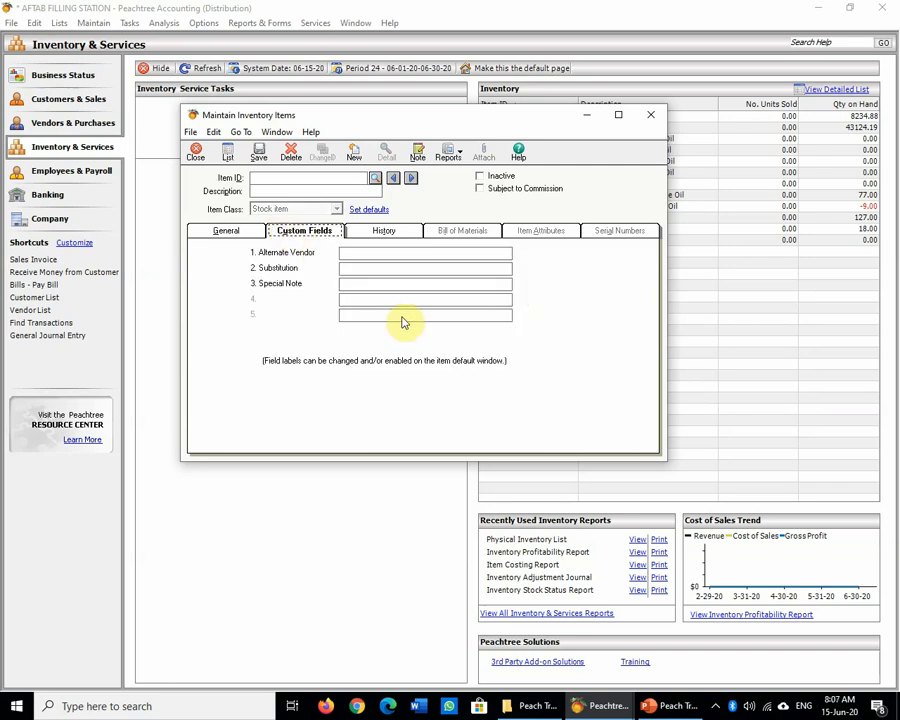
pyautogui.click(379, 287)
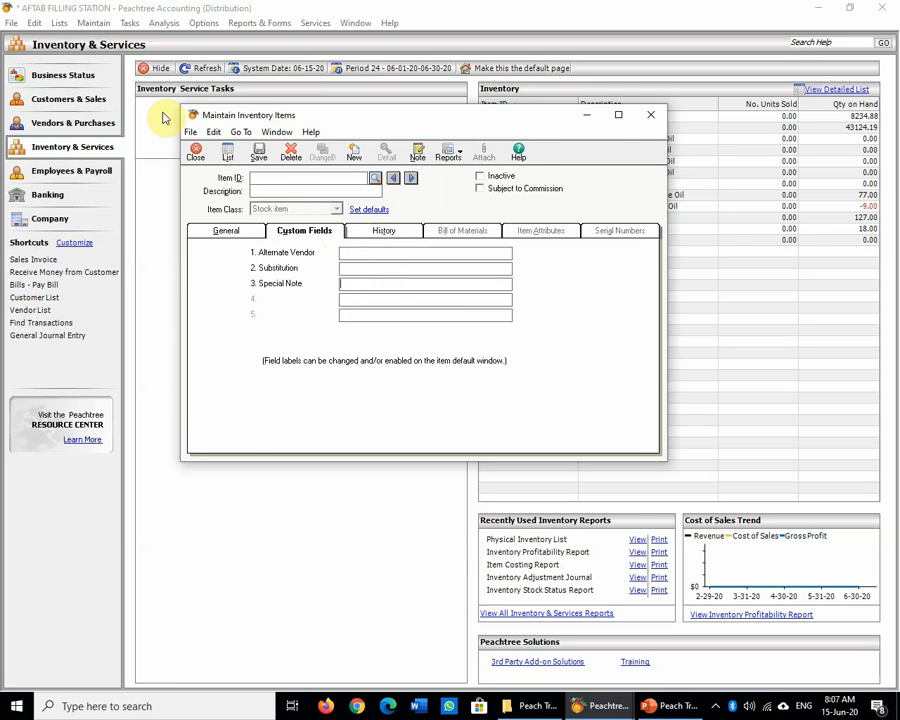
pyautogui.click(368, 255)
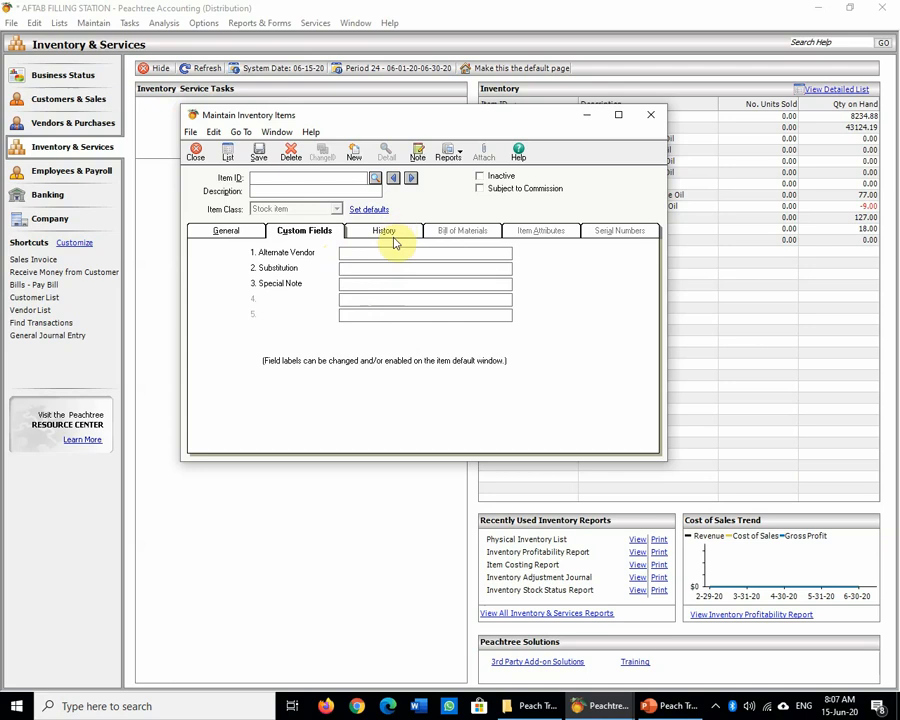
pyautogui.click(396, 236)
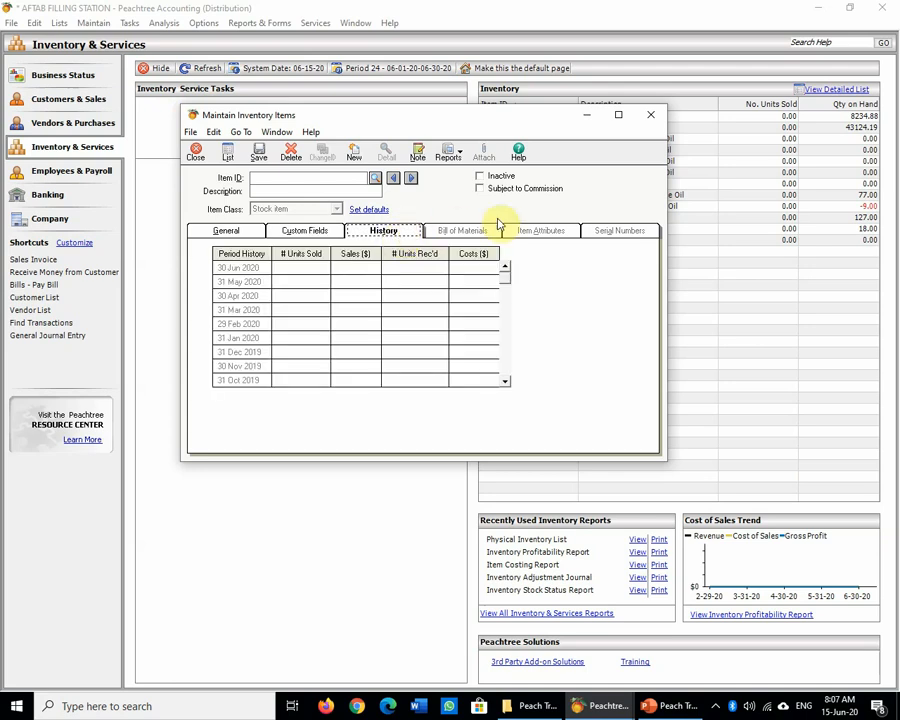
pyautogui.click(226, 233)
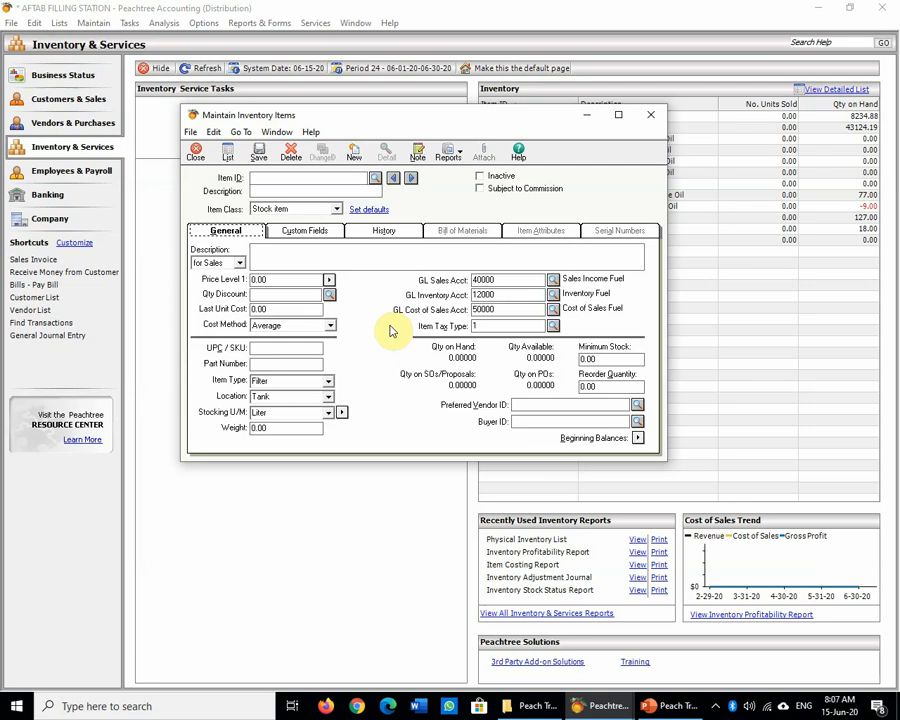
# Go back to the saved stock item L010009 and change its item ID to its description, Brake Oil
pyautogui.click(394, 177)
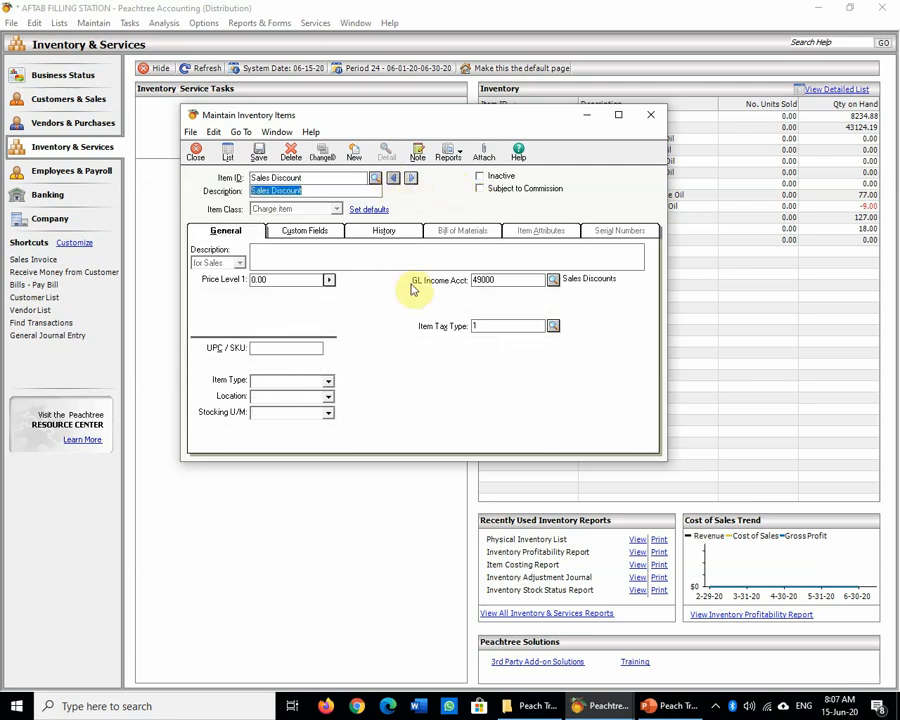
pyautogui.click(394, 177)
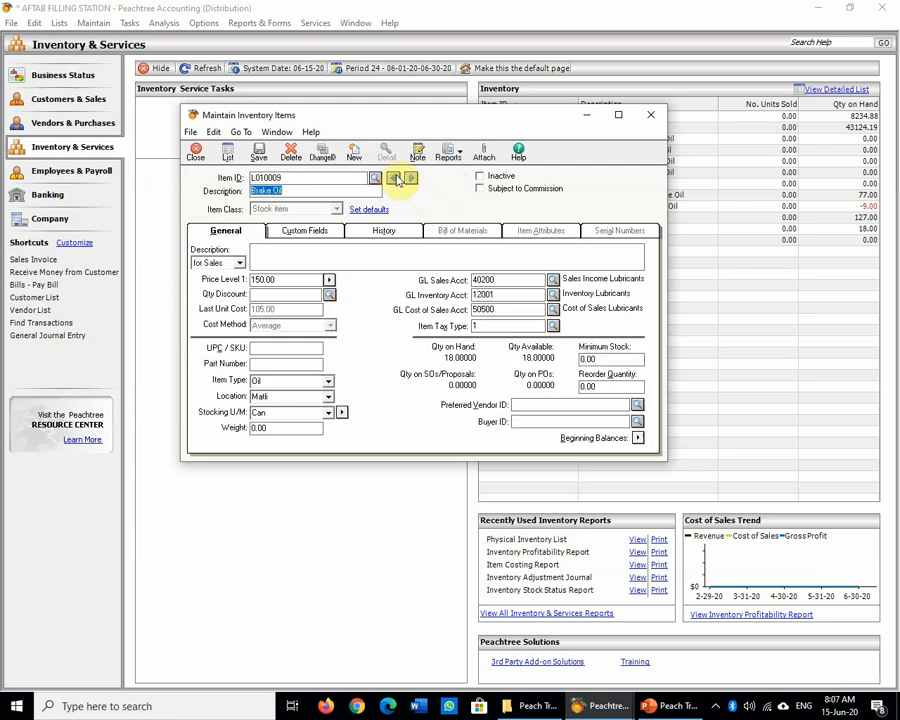
pyautogui.click(295, 177)
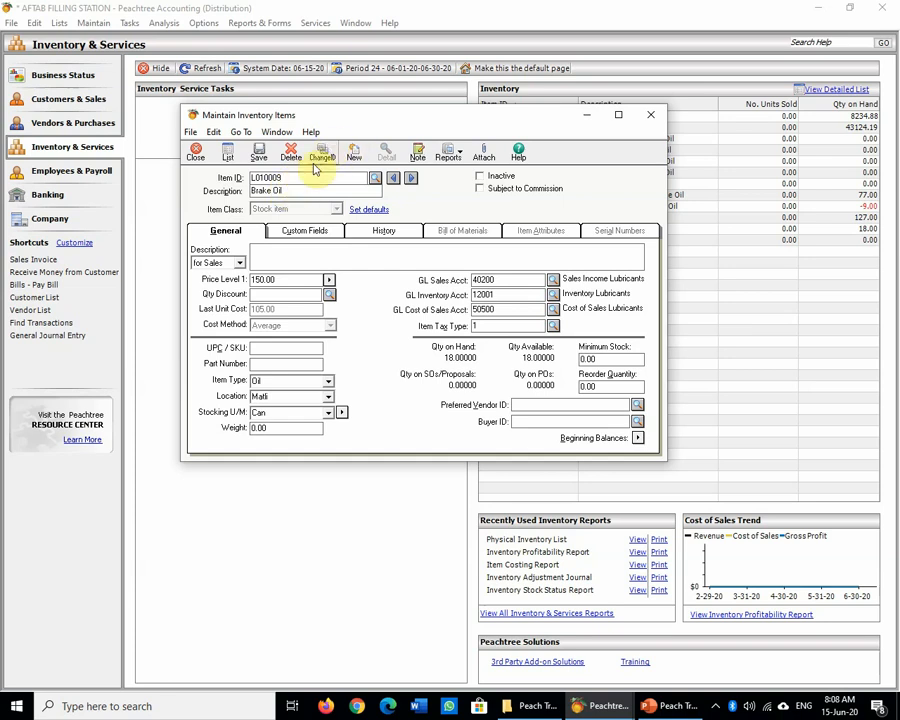
pyautogui.press('Tab')
pyautogui.hotkey('ctrl', 'c')
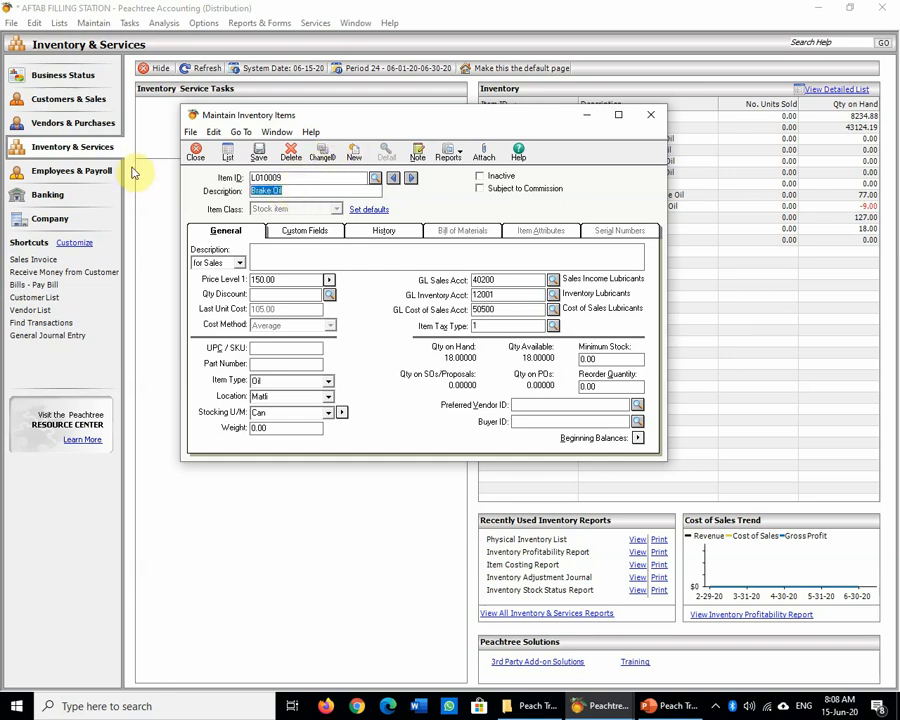
pyautogui.click(323, 152)
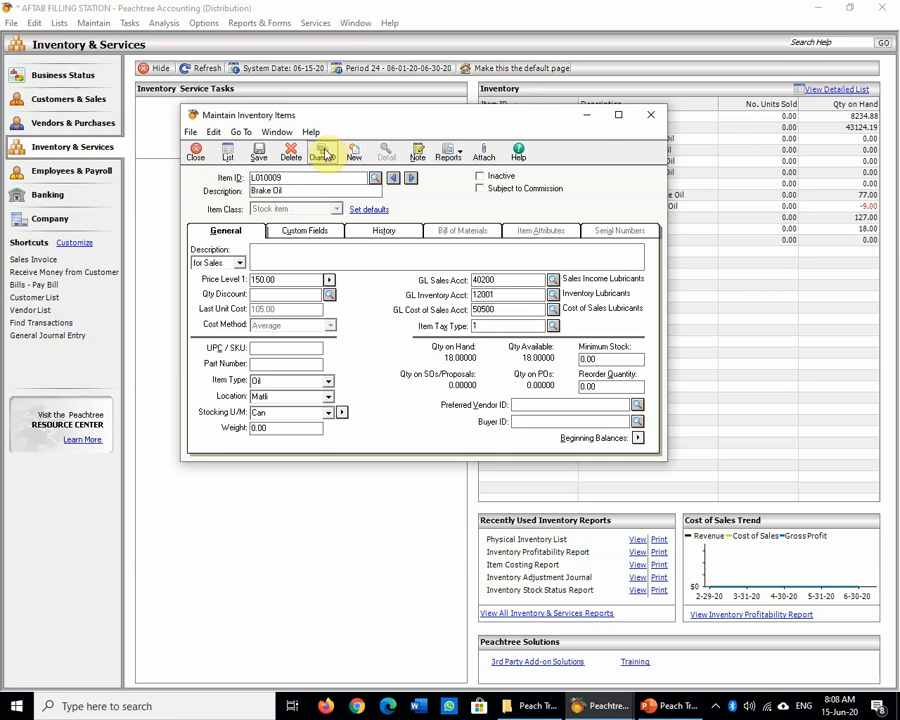
pyautogui.hotkey('ctrl', 'v')
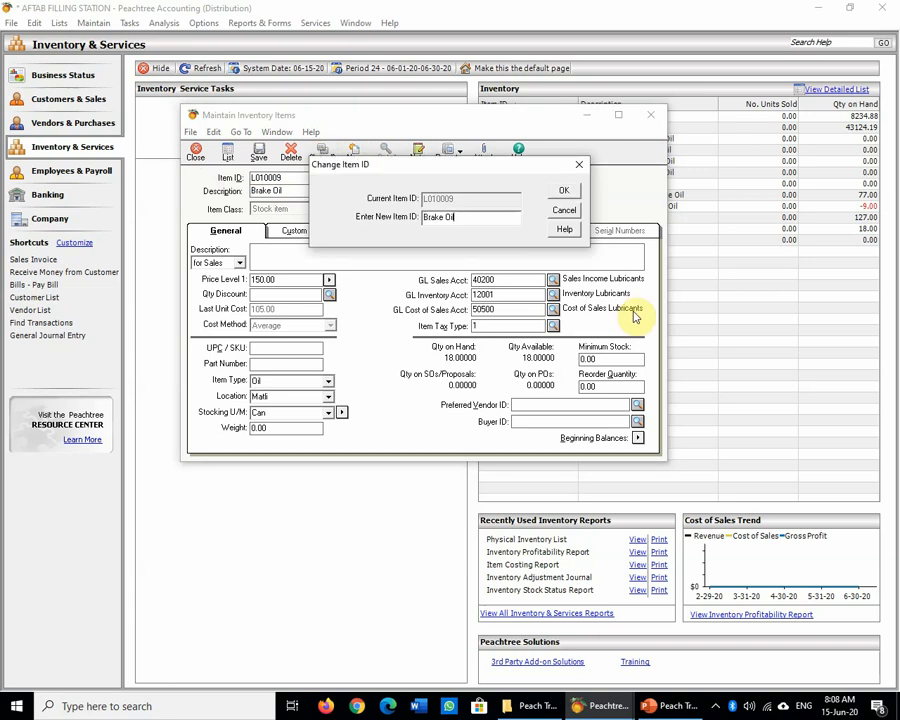
pyautogui.click(562, 191)
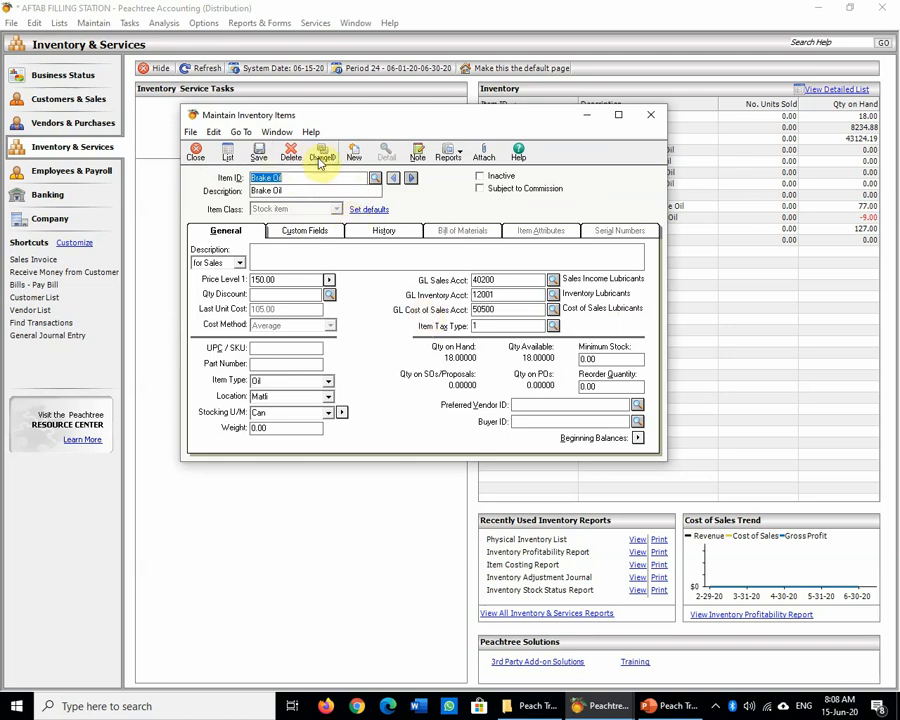
# View the Bill of Materials Report for Brake Oil, check its date options without applying changes, and close the report and the item record
pyautogui.click(227, 151)
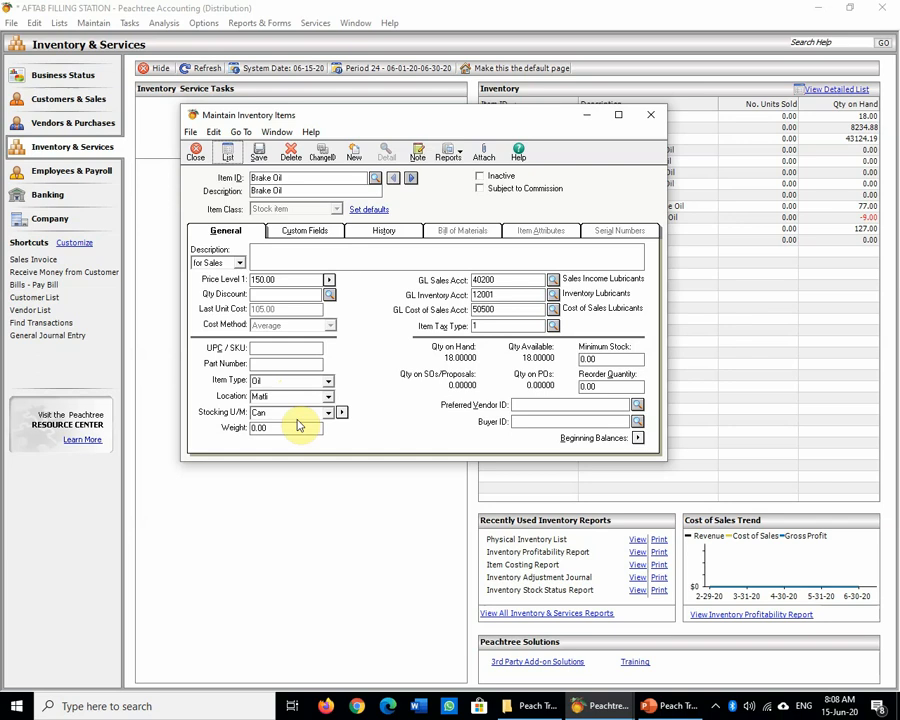
pyautogui.click(452, 156)
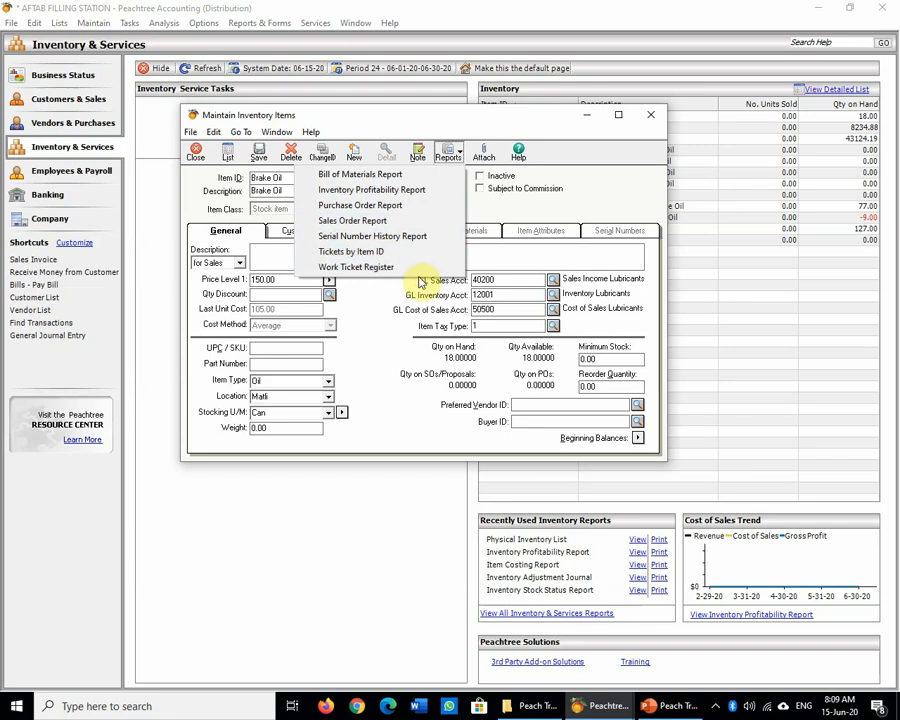
pyautogui.click(390, 174)
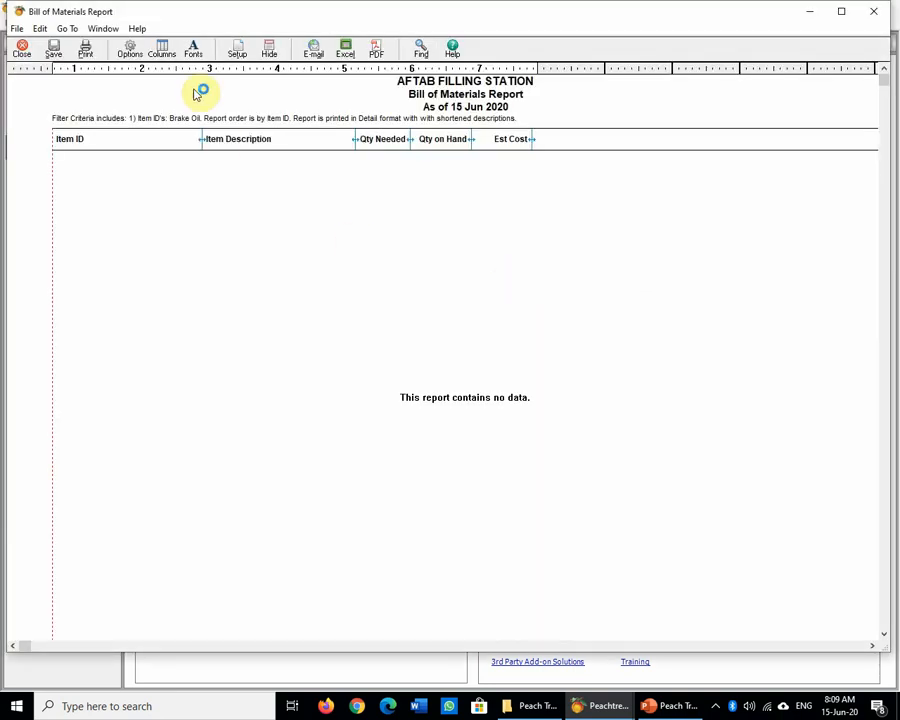
pyautogui.click(130, 49)
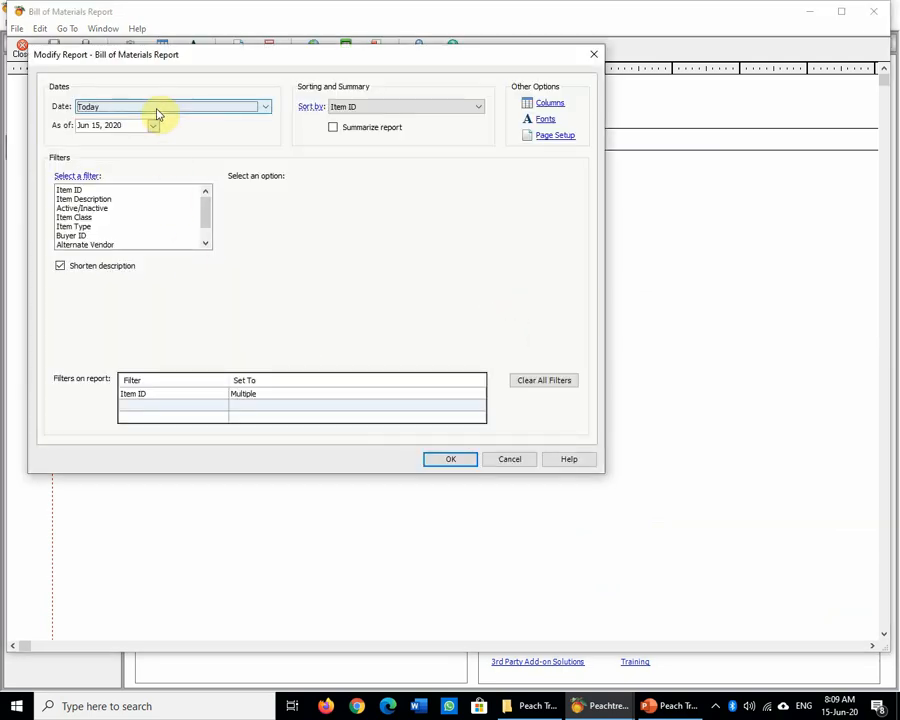
pyautogui.click(156, 114)
pyautogui.click(147, 119)
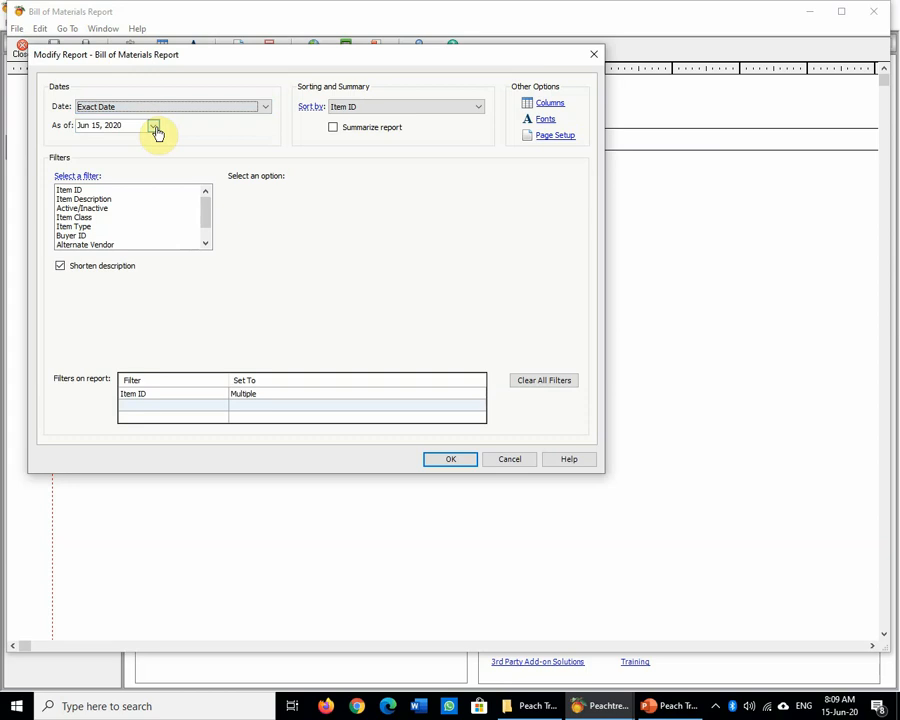
pyautogui.click(518, 462)
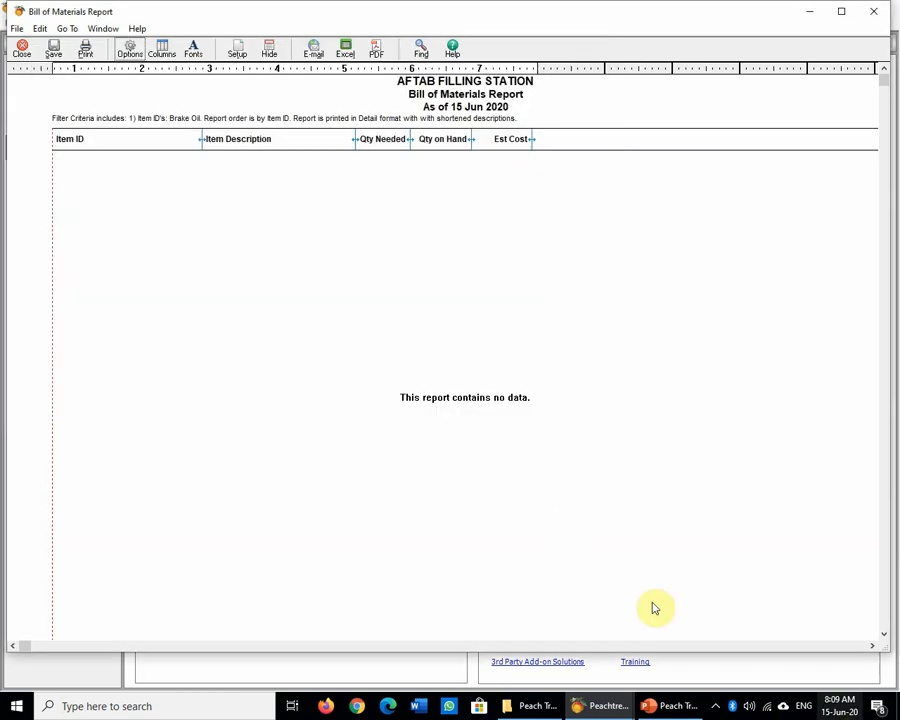
pyautogui.click(22, 48)
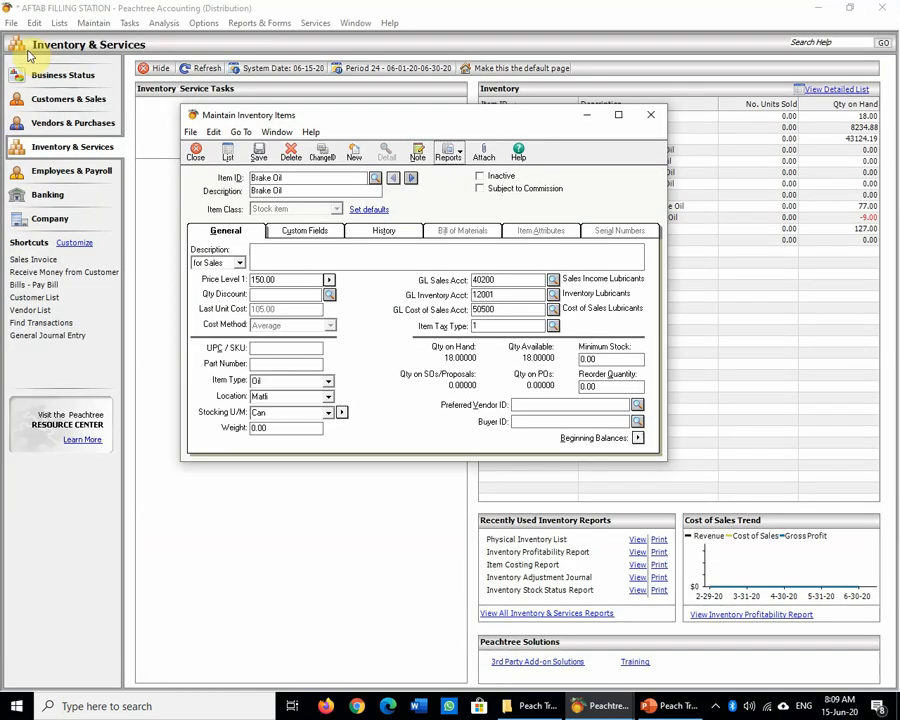
pyautogui.click(650, 114)
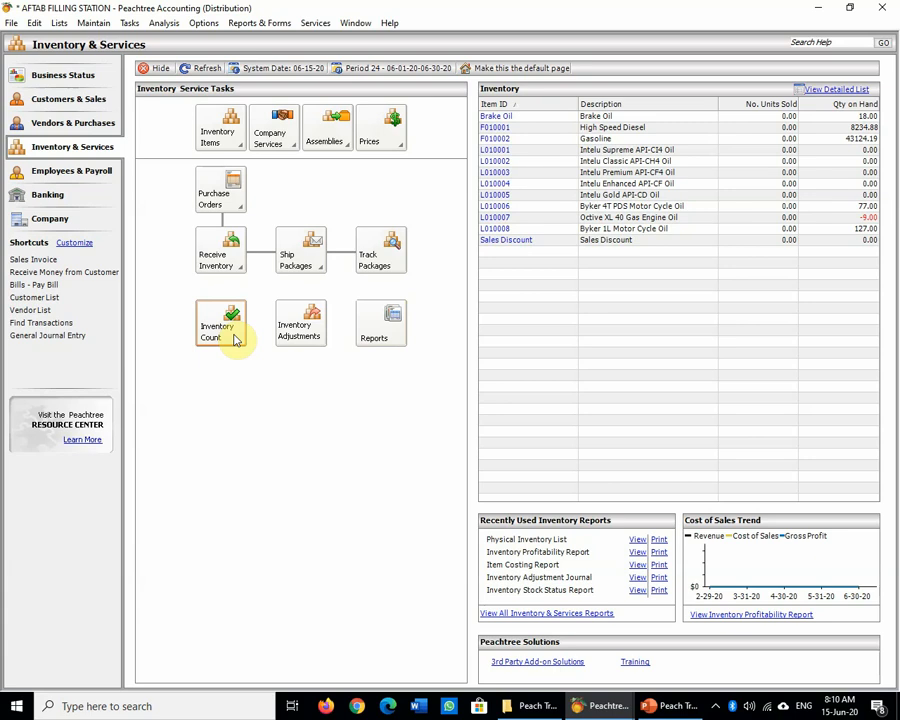
pyautogui.click(716, 711)
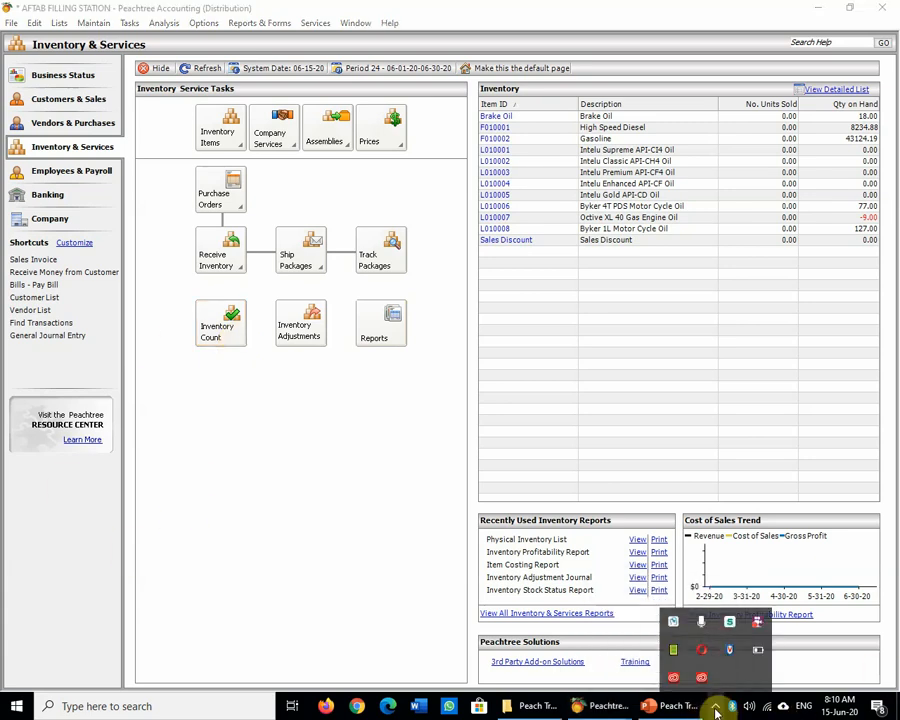
pyautogui.rightClick(759, 626)
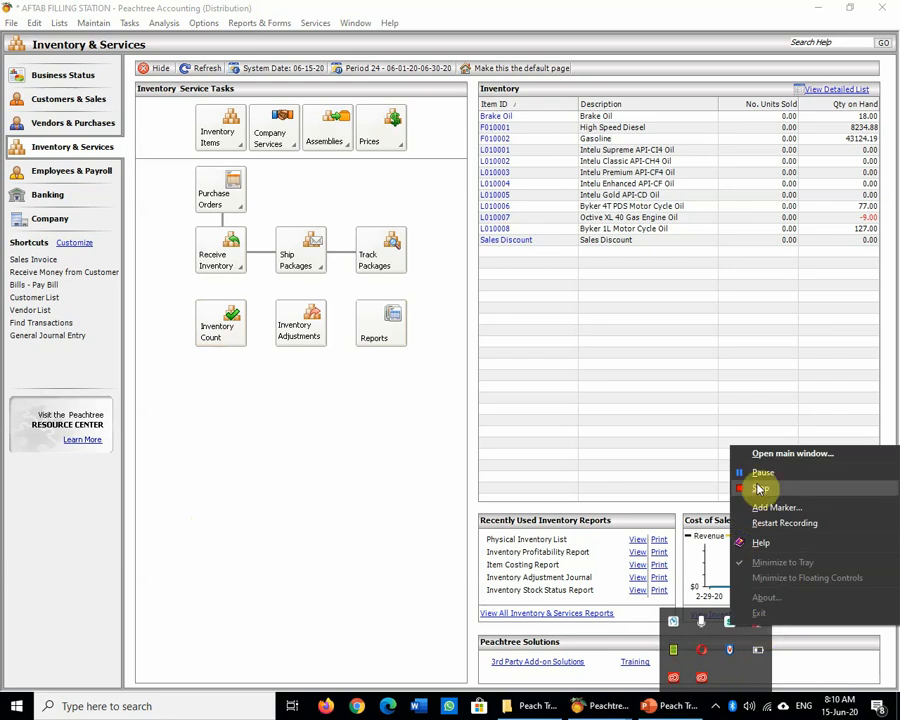